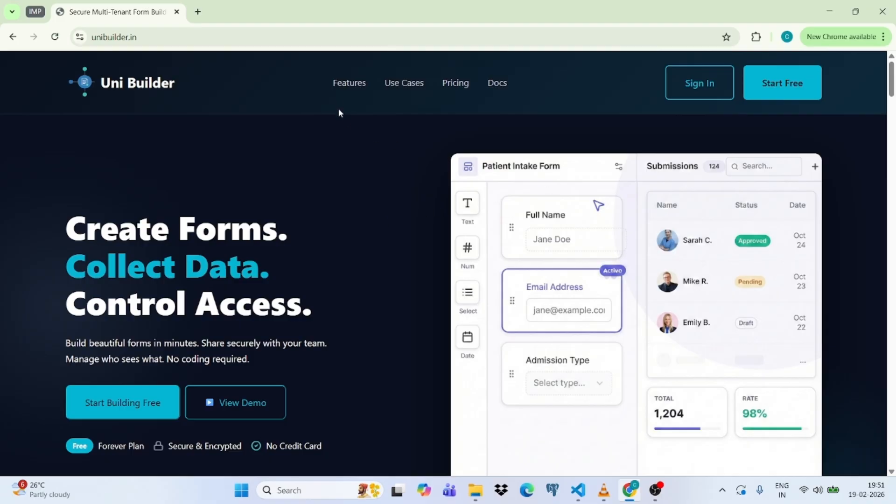
# Browse the Features and Use Cases sections, ending on the Starter-to-Enterprise Pricing plans.
pyautogui.click(347, 87)
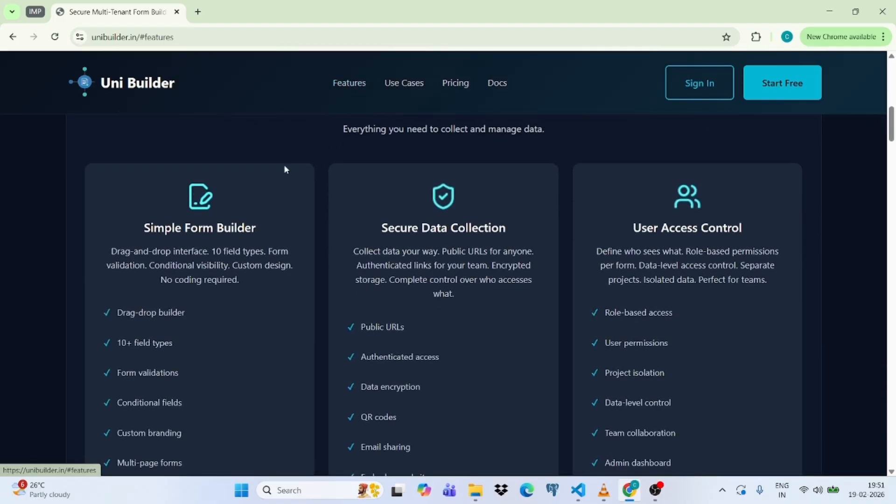
pyautogui.scroll(-1, 433, 278)
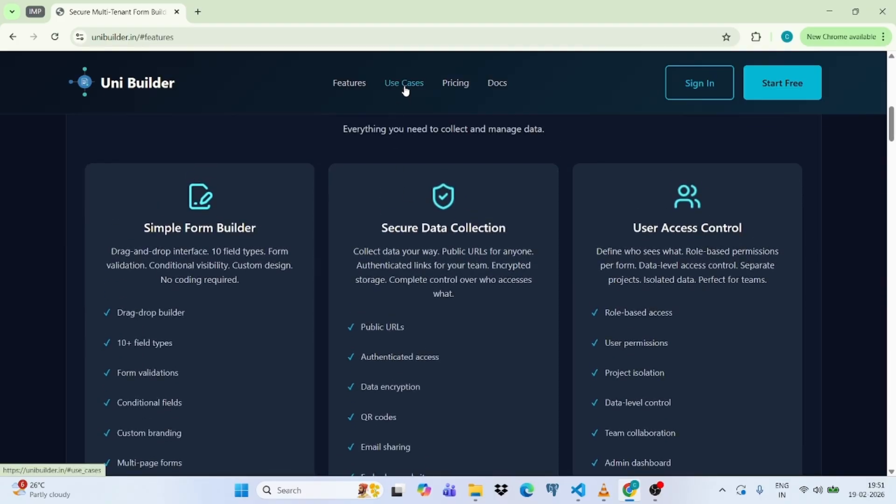
pyautogui.click(405, 87)
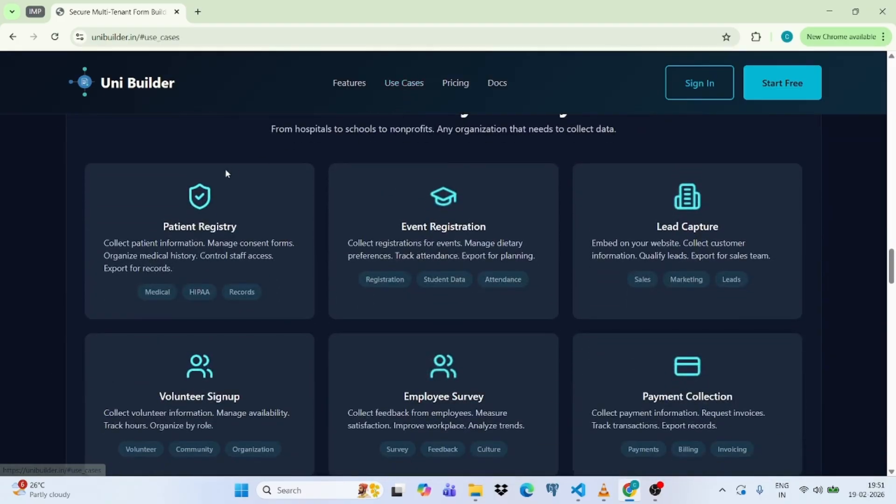
pyautogui.scroll(-5, 464, 244)
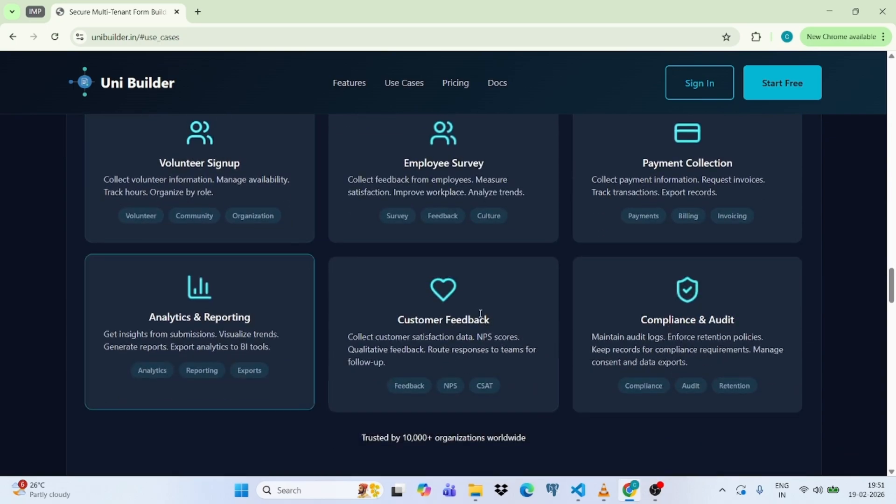
pyautogui.scroll(8, 678, 330)
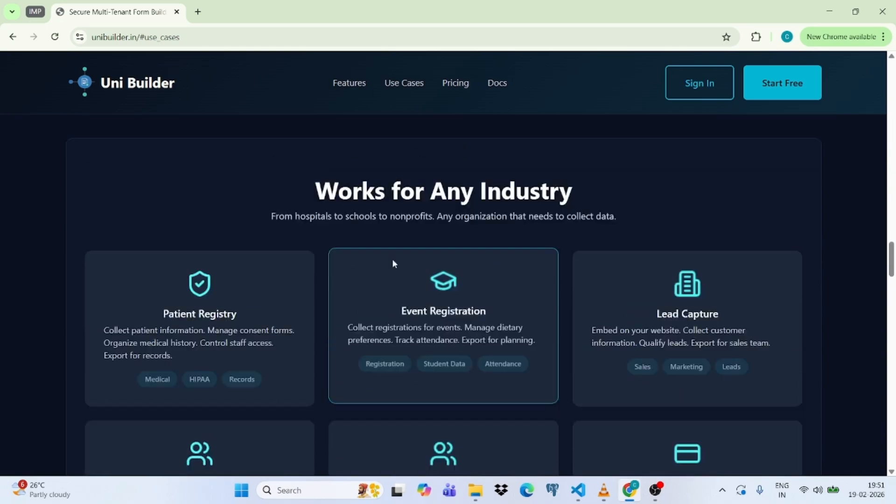
pyautogui.click(455, 84)
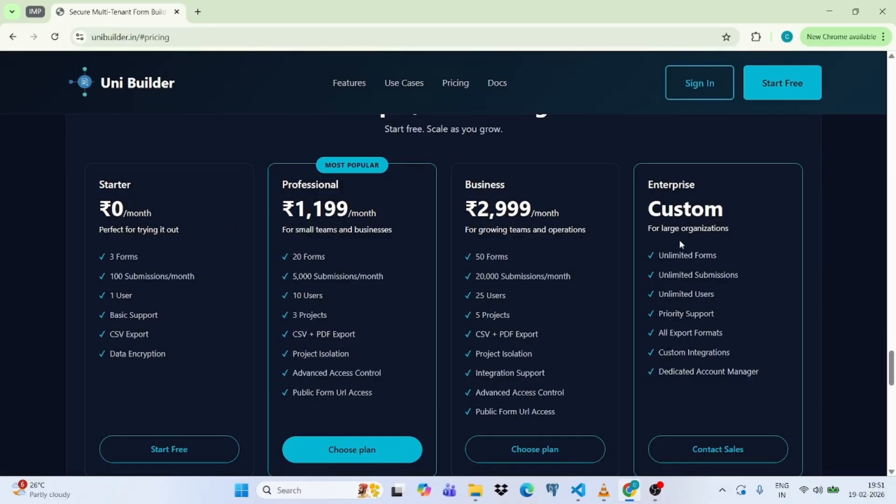
pyautogui.scroll(2, 511, 172)
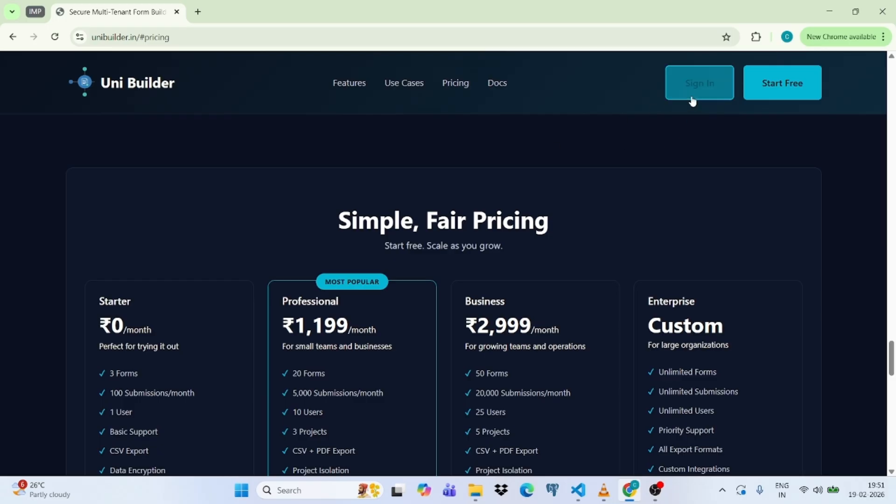
# Sign in with the Google account and open the Project List showing Products.
pyautogui.click(704, 89)
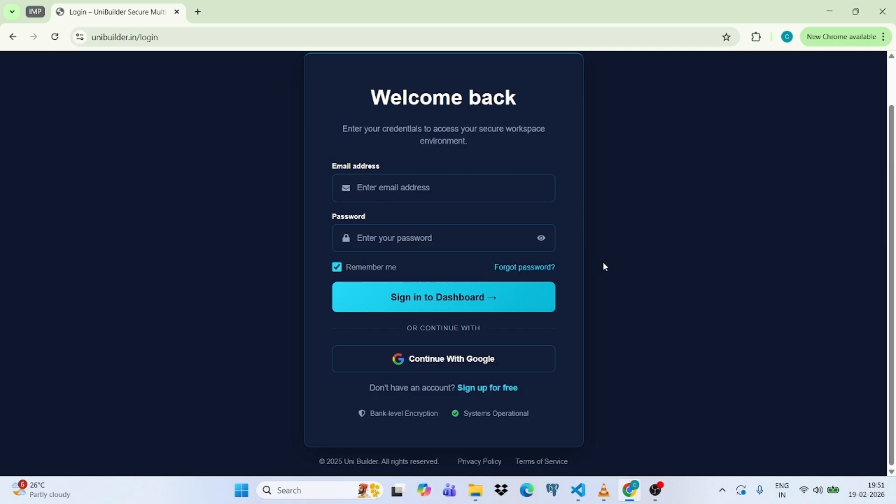
pyautogui.click(449, 365)
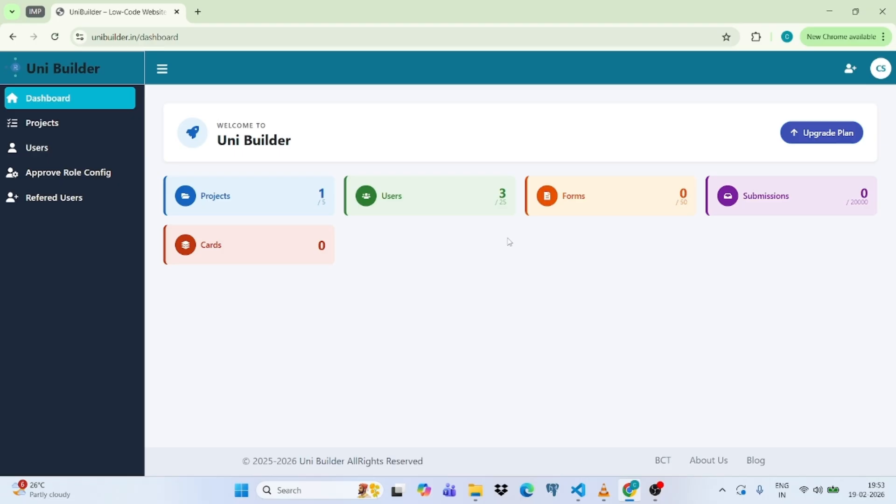
pyautogui.click(53, 129)
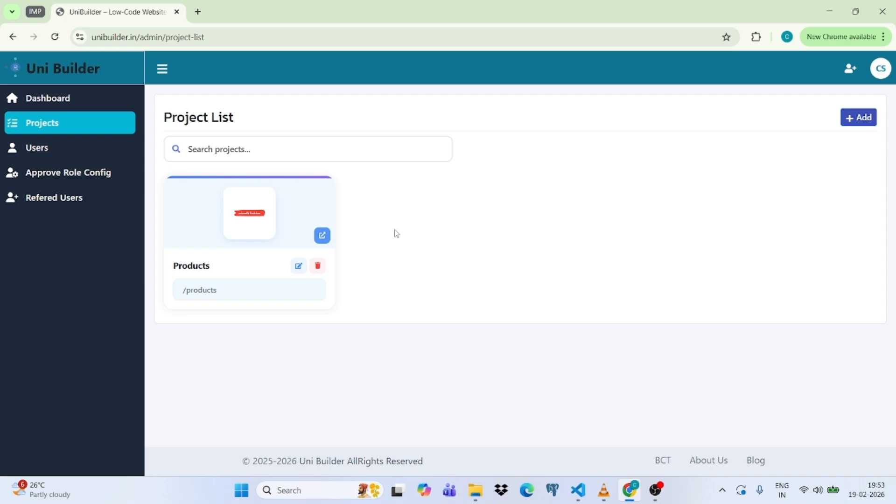
# Start a project named 'Finance' at '/finance', abandon it, and open the Products project.
pyautogui.click(860, 122)
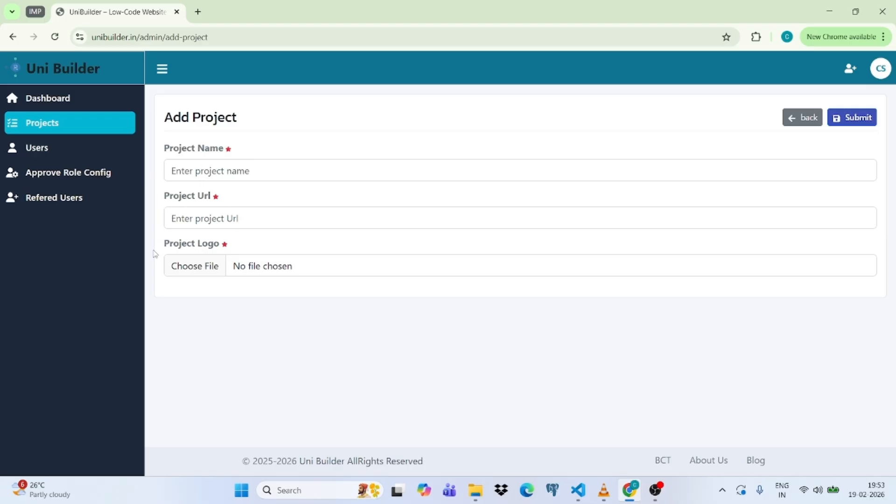
pyautogui.click(225, 171)
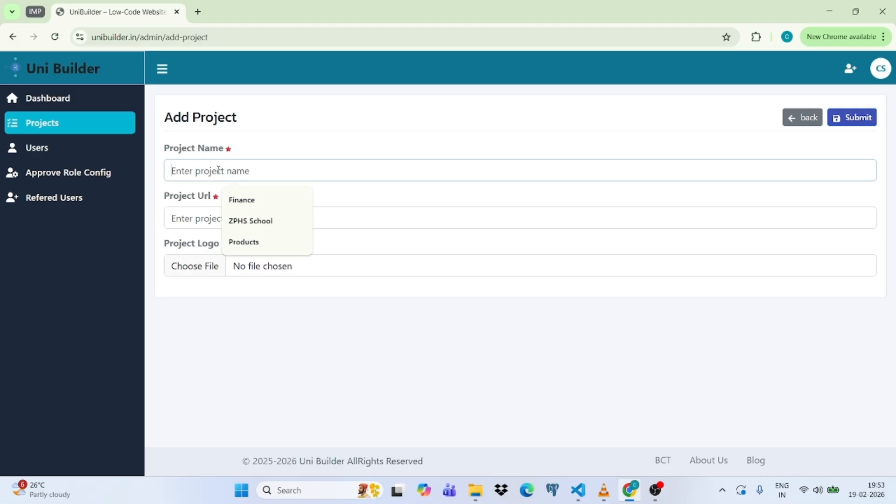
pyautogui.click(239, 205)
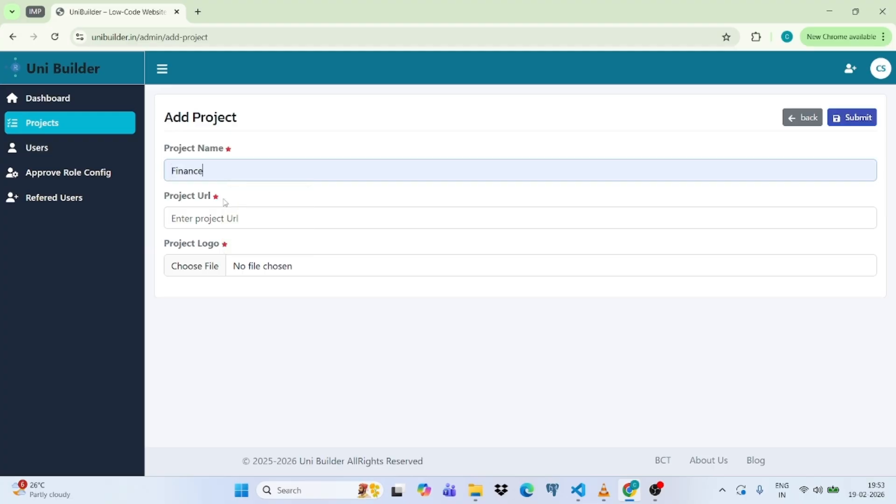
pyautogui.click(222, 223)
pyautogui.click(246, 248)
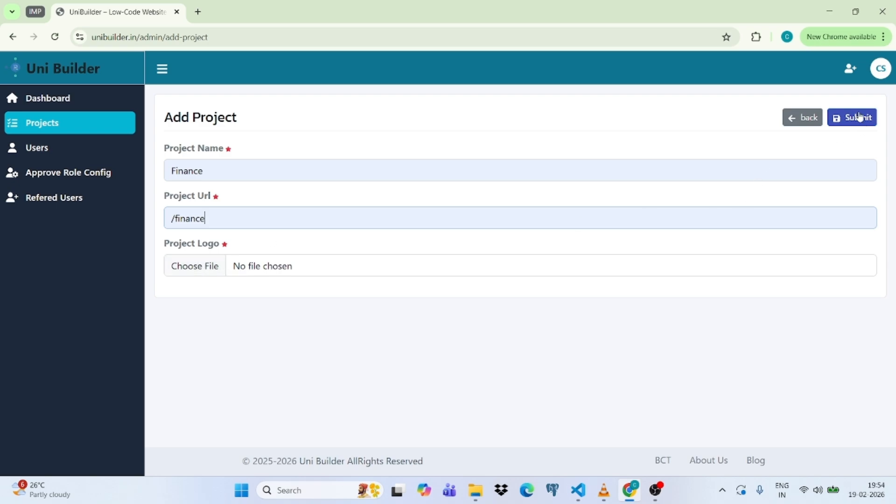
pyautogui.click(803, 117)
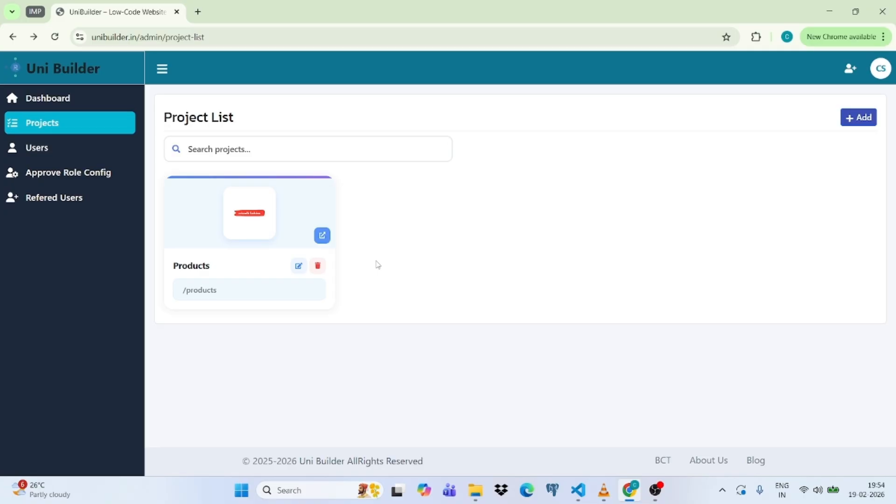
pyautogui.click(214, 229)
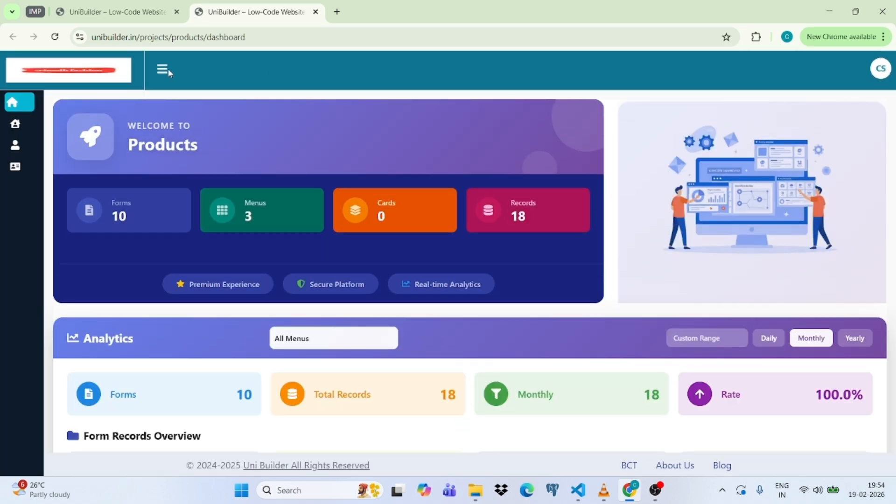
# Expand the sidebar and review the Users Entry, Contact Form and Feed Back New records.
pyautogui.click(163, 70)
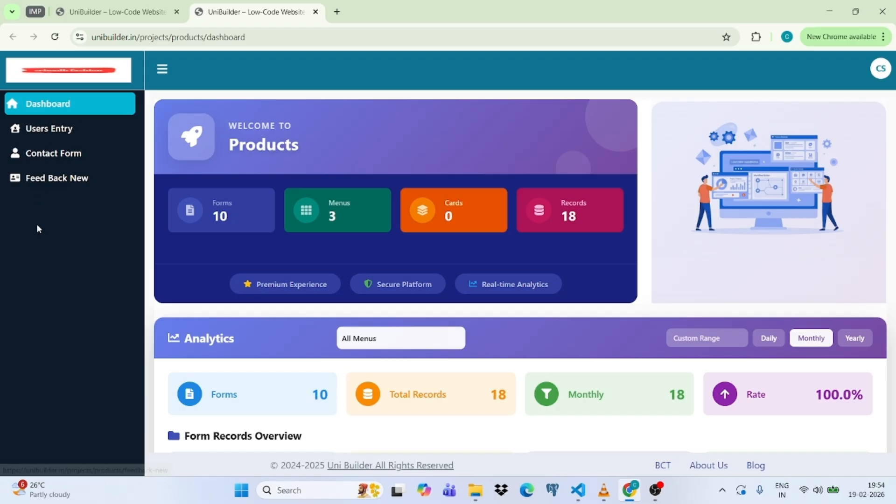
pyautogui.click(47, 135)
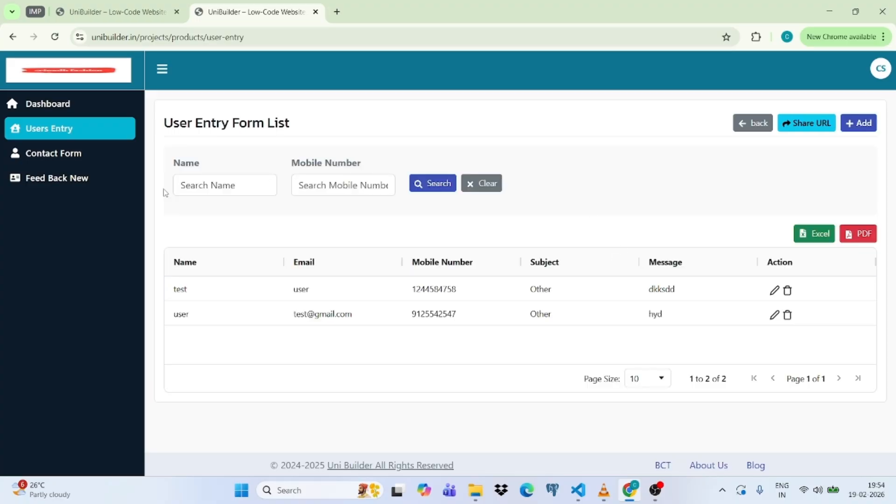
pyautogui.click(51, 156)
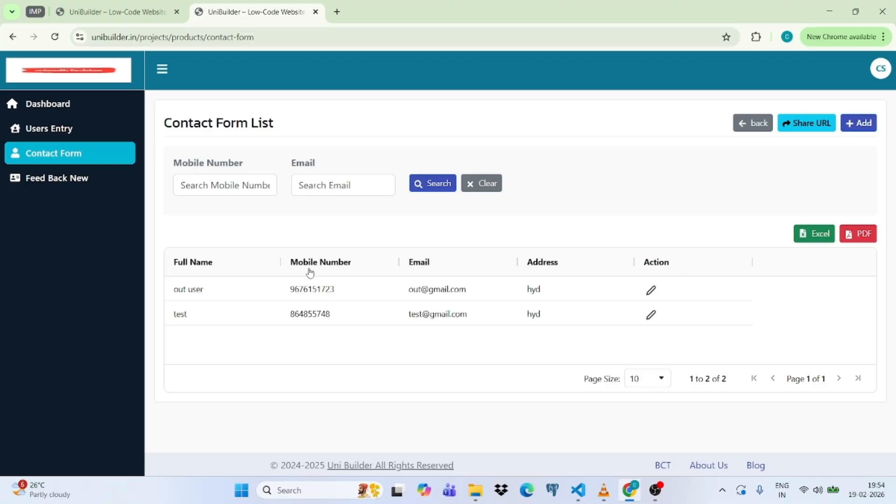
pyautogui.click(42, 183)
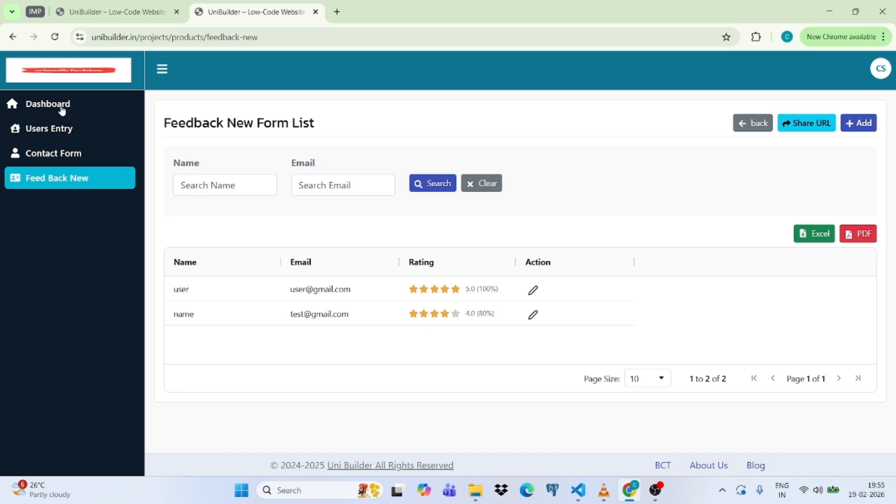
# Return to the Products dashboard and look through its form cards and analytics.
pyautogui.click(41, 107)
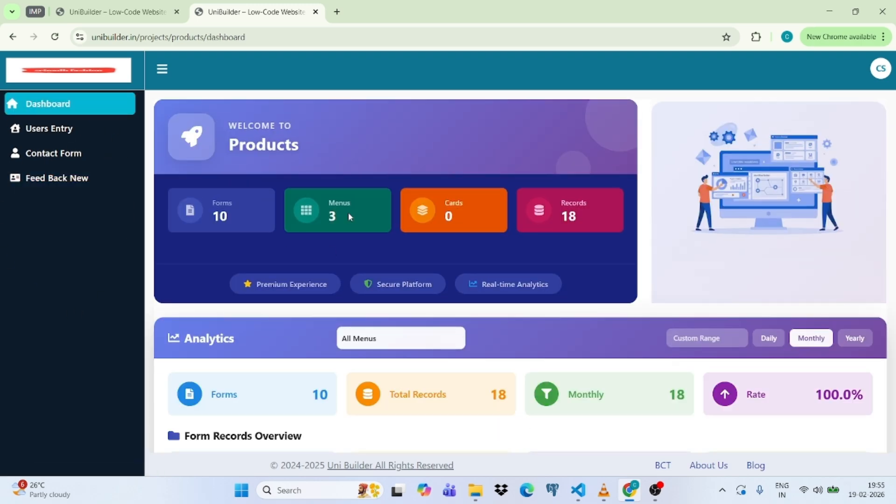
pyautogui.scroll(-1, 537, 289)
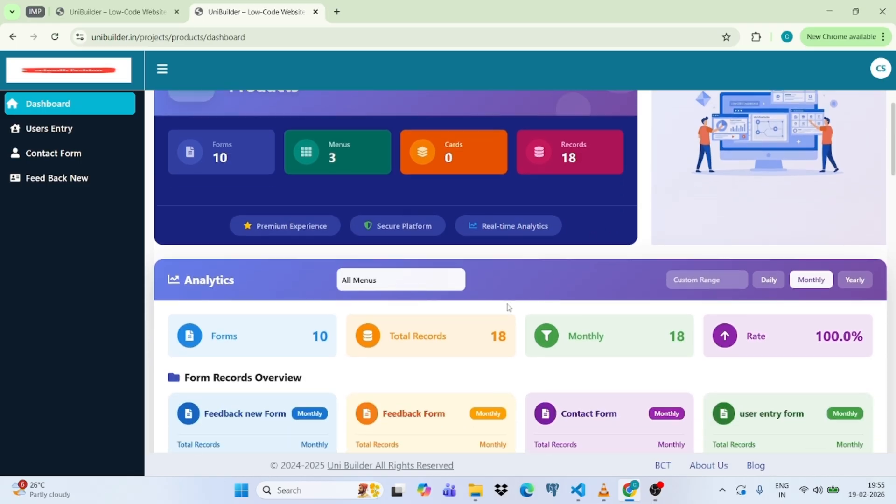
pyautogui.scroll(-2, 731, 302)
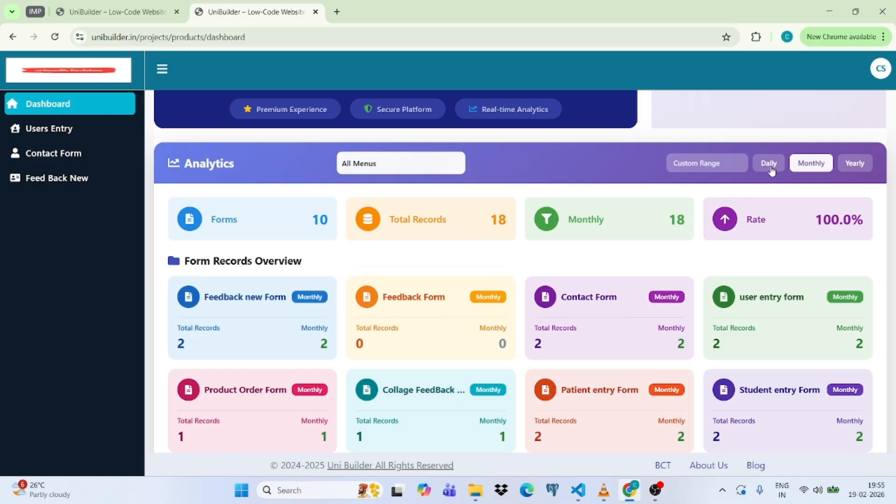
pyautogui.scroll(-2, 575, 308)
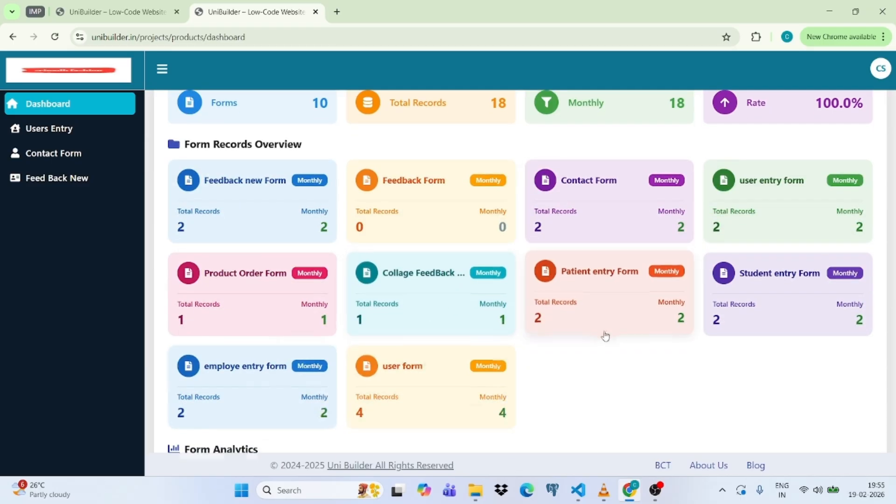
pyautogui.scroll(-6, 592, 336)
pyautogui.scroll(4, 592, 332)
pyautogui.scroll(8, 591, 322)
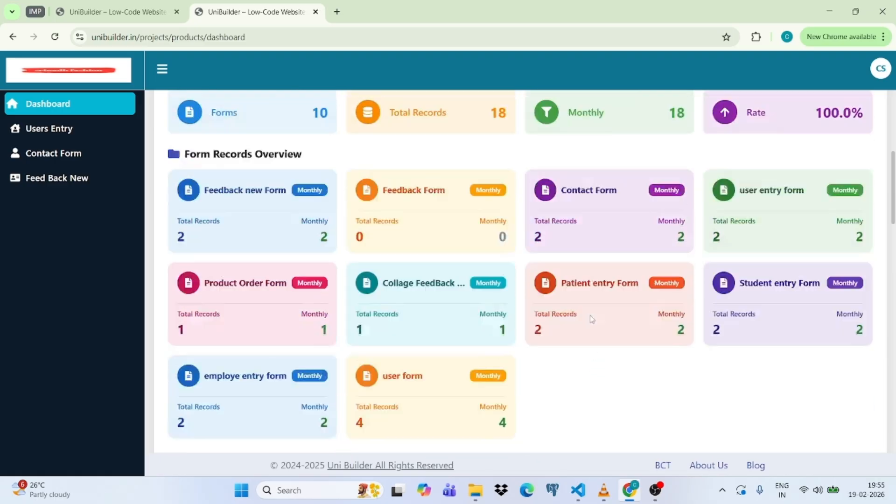
pyautogui.scroll(1, 241, 265)
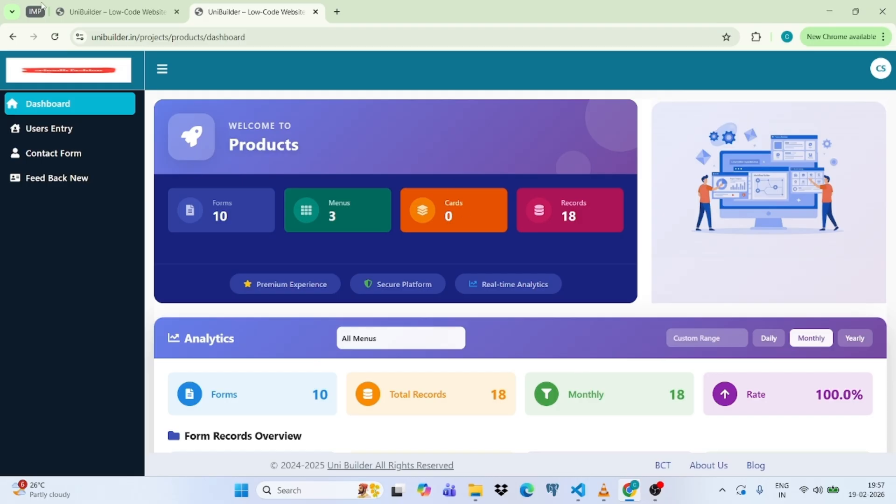
# Go back to the Project List, reopen Products, and reach the Form Builder via the profile menu.
pyautogui.click(108, 11)
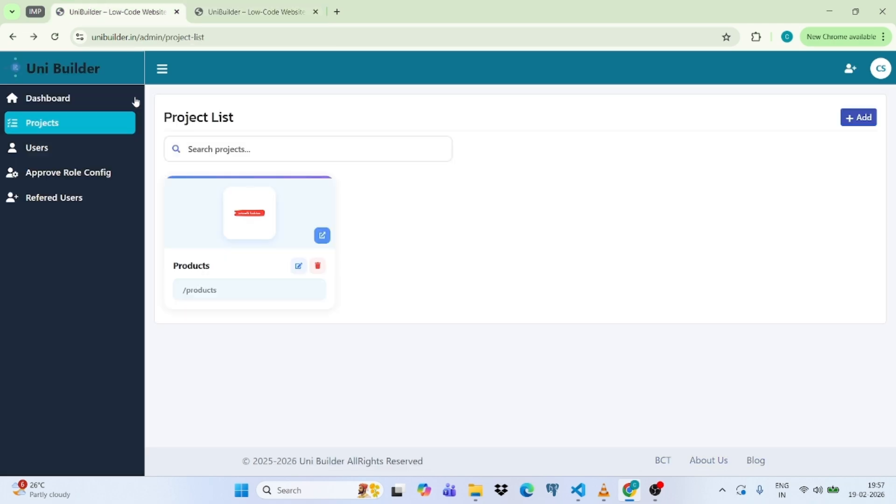
pyautogui.click(282, 217)
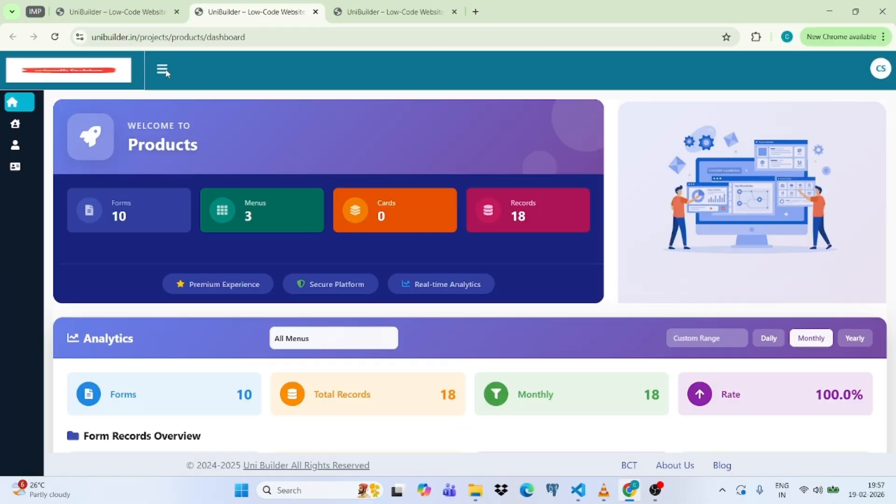
pyautogui.moveTo(53, 127)
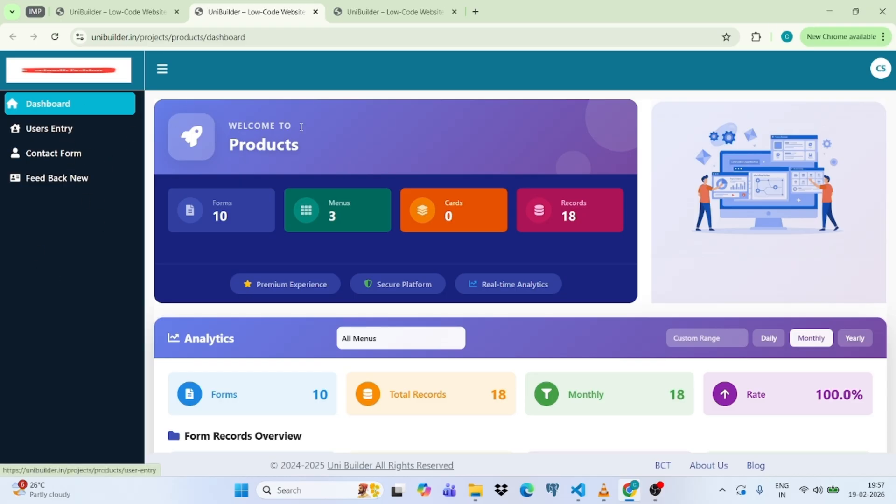
pyautogui.click(881, 70)
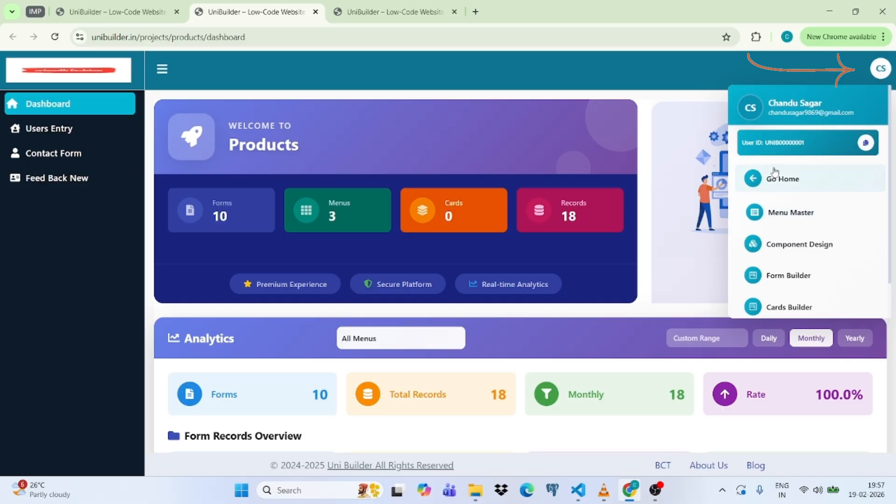
pyautogui.scroll(-1, 778, 187)
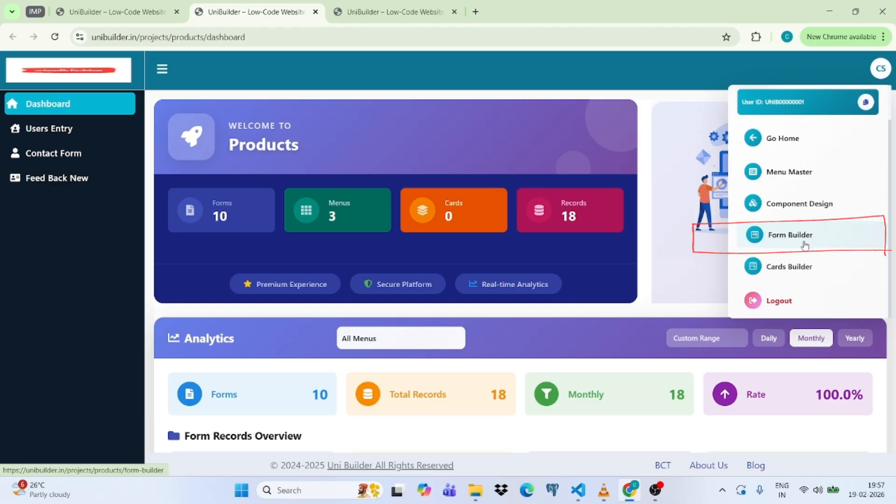
pyautogui.click(828, 242)
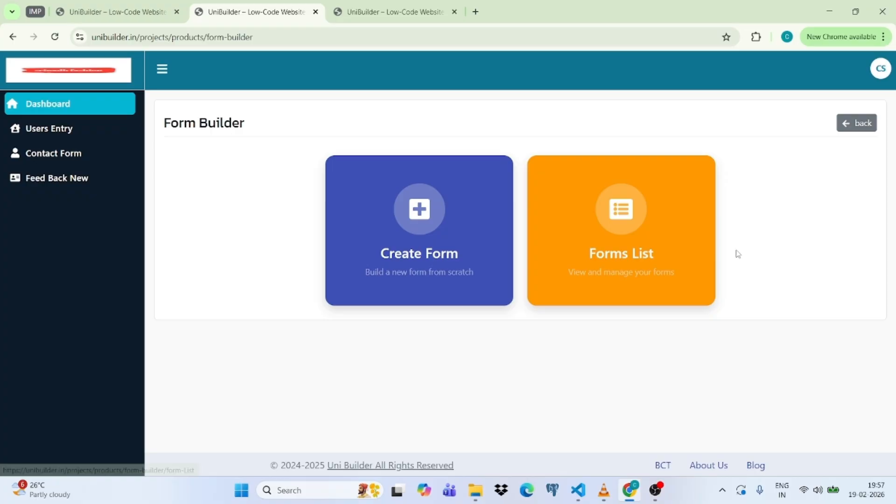
# Create a new form named 'Contact Form' and save it.
pyautogui.click(421, 259)
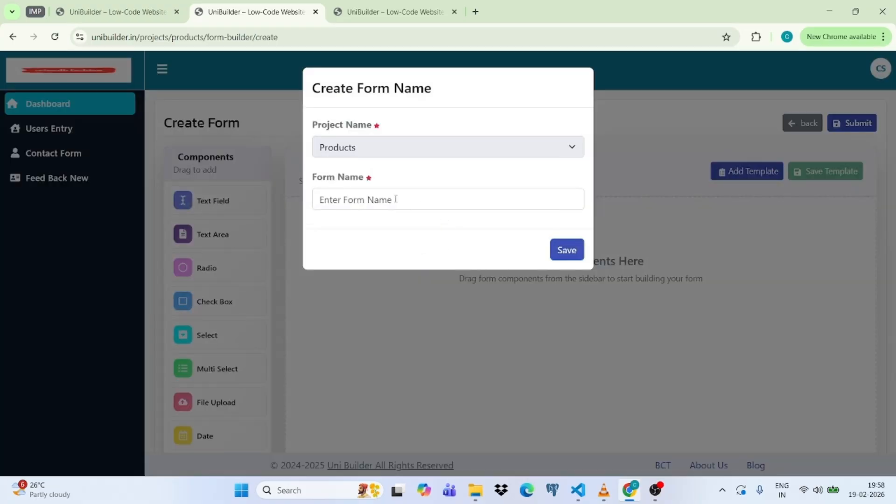
pyautogui.click(396, 199)
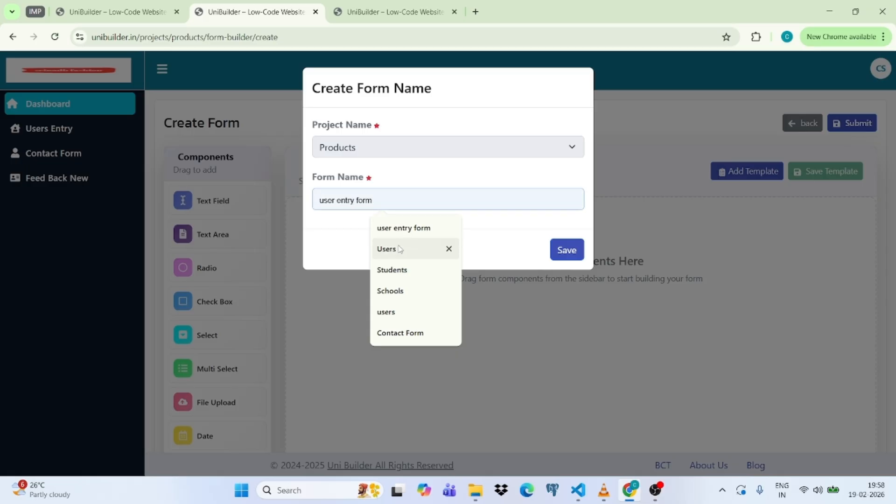
pyautogui.click(397, 333)
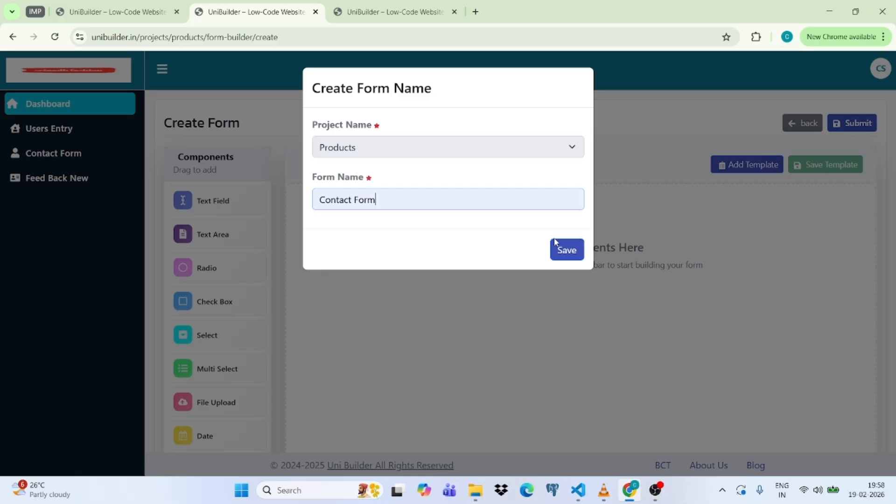
pyautogui.click(569, 250)
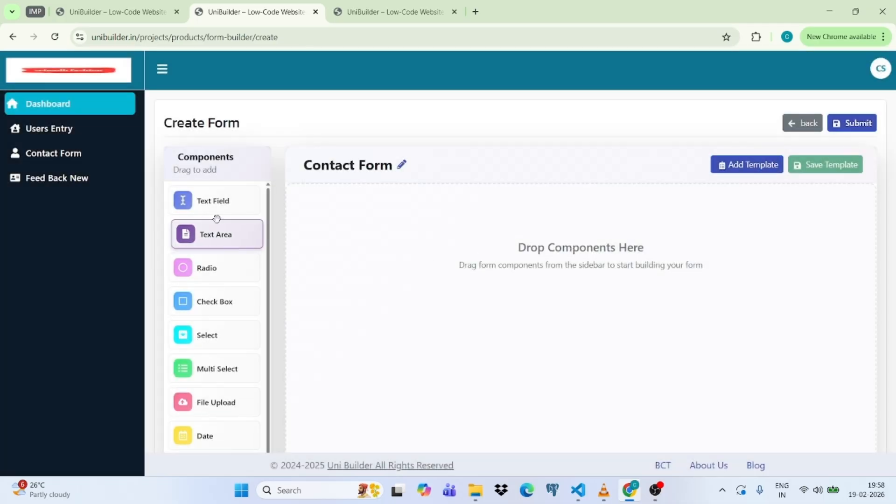
# Add two Text Fields to the canvas and open the first field's settings.
pyautogui.moveTo(209, 206); pyautogui.dragTo(404, 228)
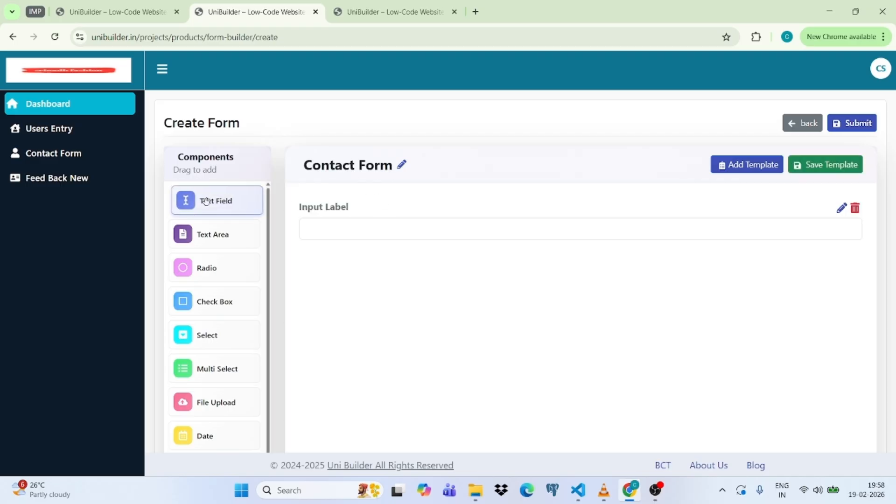
pyautogui.moveTo(206, 203); pyautogui.dragTo(353, 237)
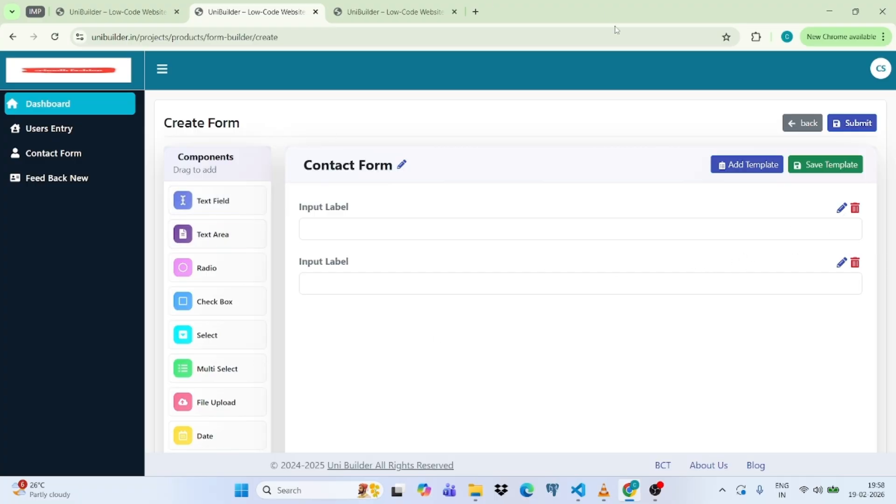
pyautogui.click(841, 207)
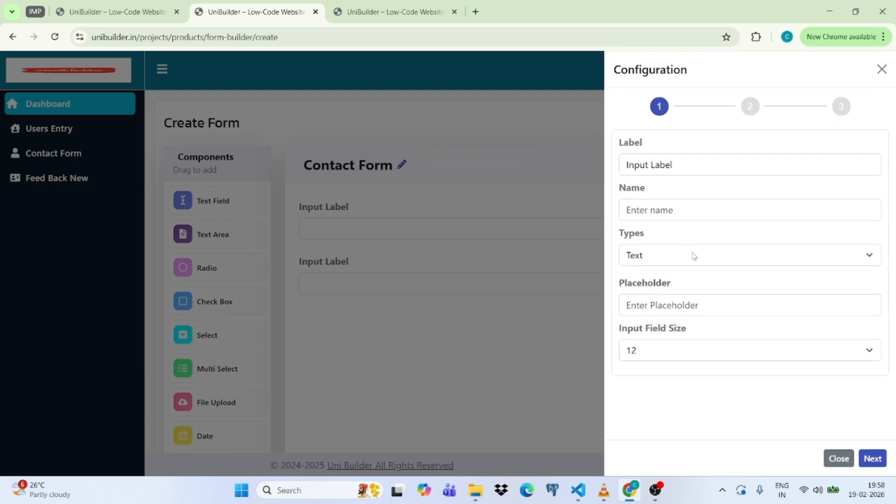
# Keep input type Text and set the field's label and name both to 'name'.
pyautogui.click(659, 259)
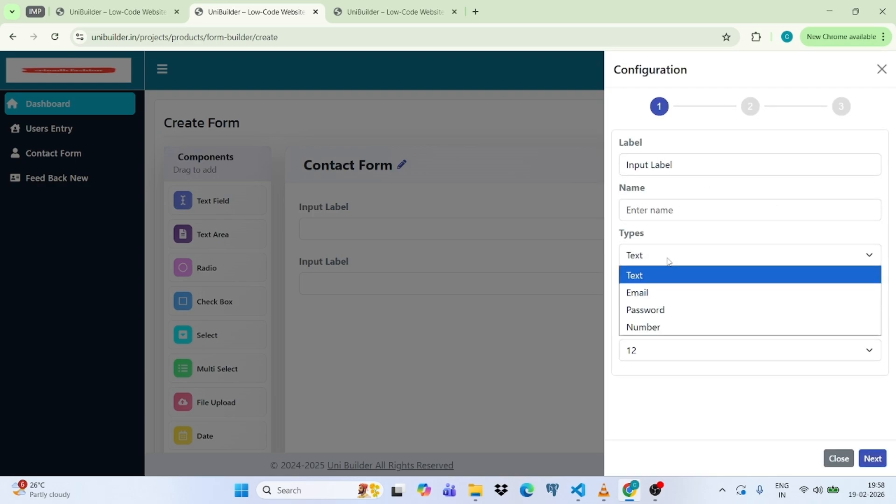
pyautogui.click(668, 267)
pyautogui.click(669, 306)
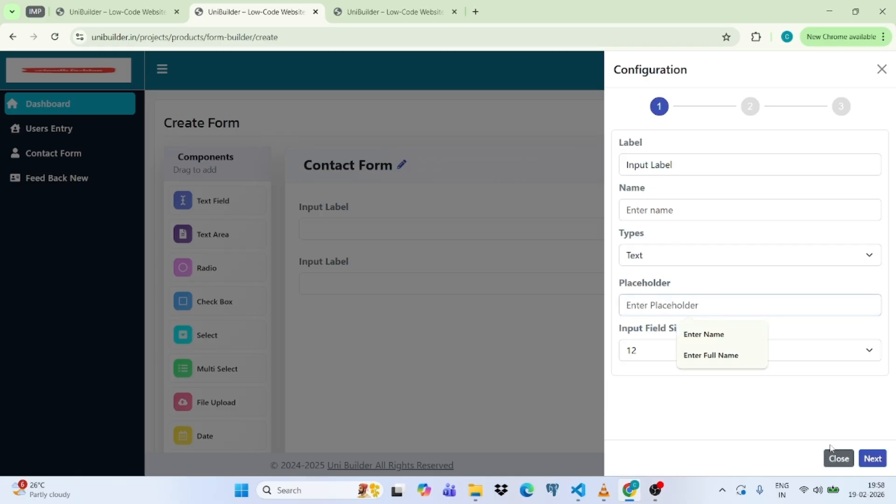
pyautogui.click(677, 283)
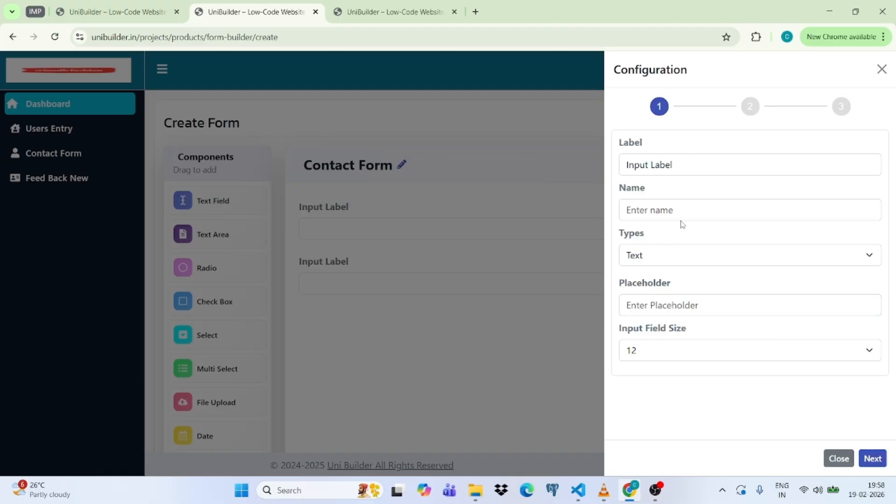
pyautogui.click(682, 201)
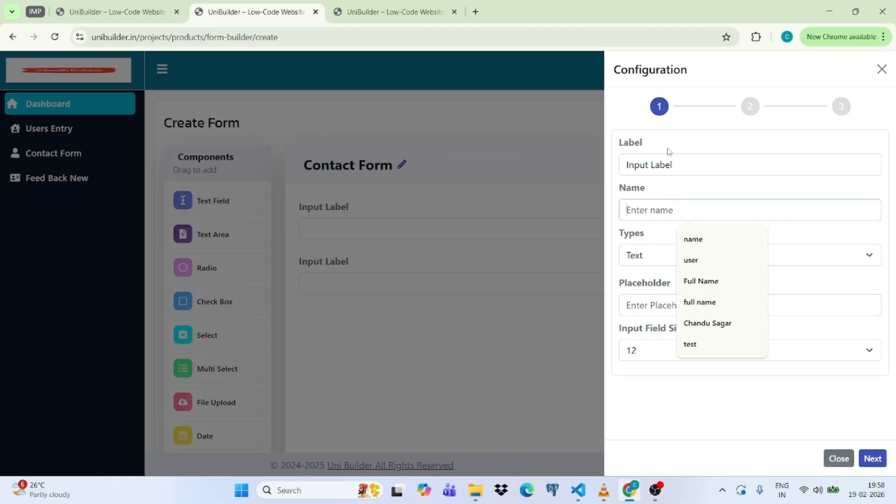
pyautogui.click(683, 158)
pyautogui.moveTo(682, 158); pyautogui.dragTo(609, 162)
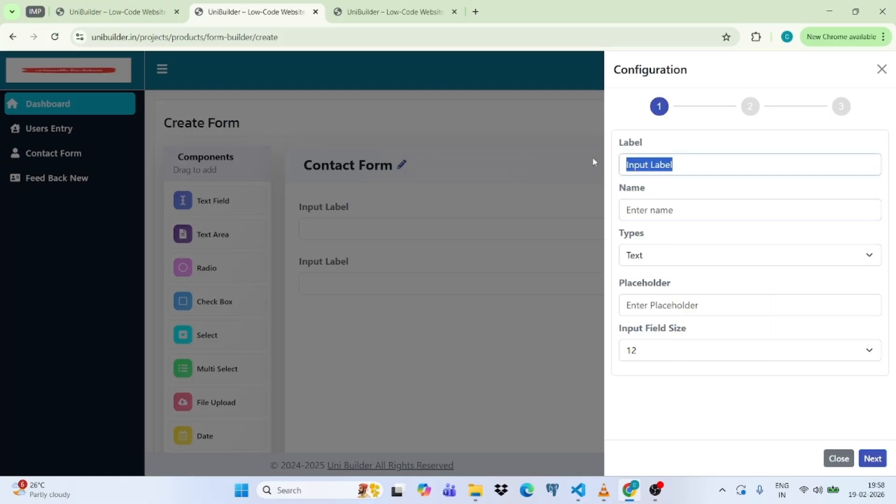
pyautogui.press('BackSpace')
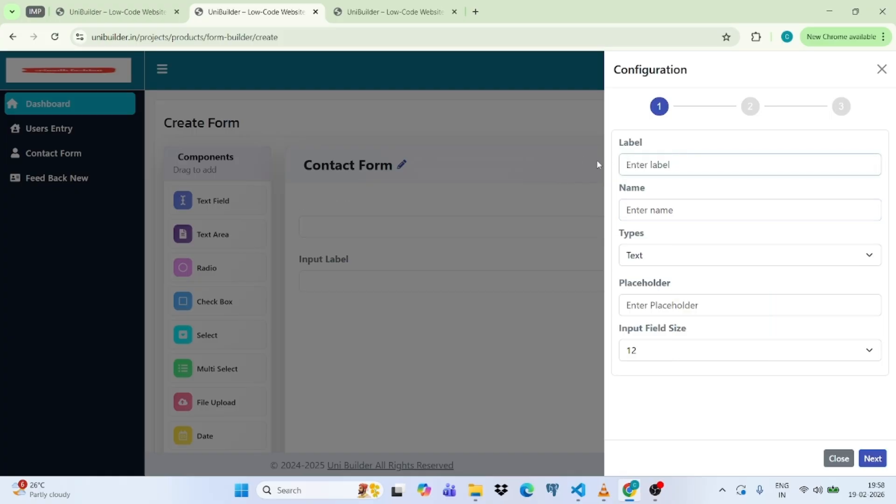
pyautogui.write('name')
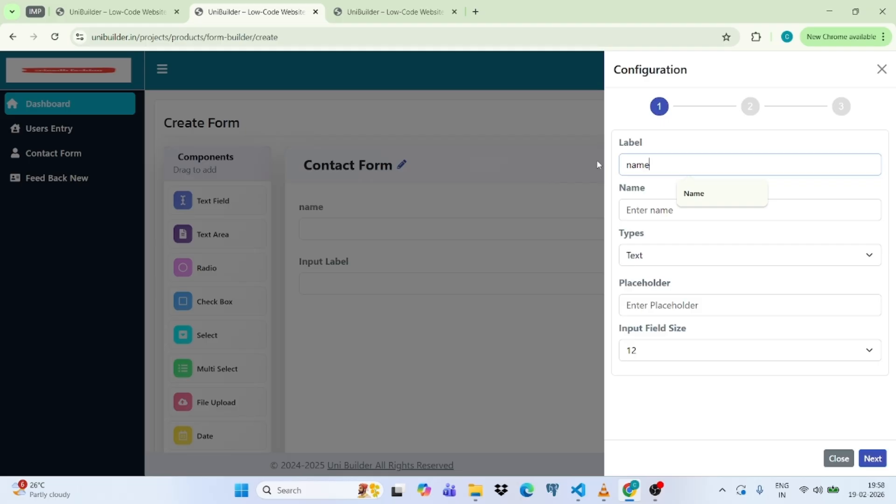
pyautogui.click(662, 211)
pyautogui.write('name')
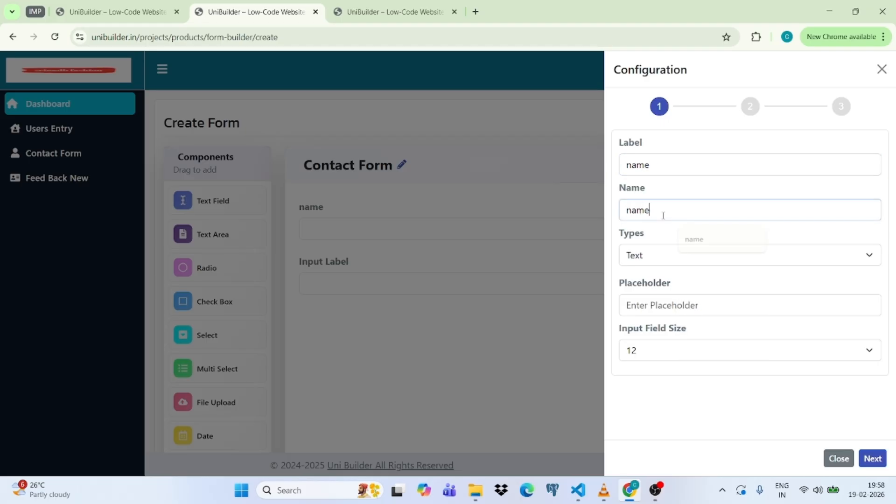
# Keep onlyText as the regex validation and close the field settings.
pyautogui.click(873, 459)
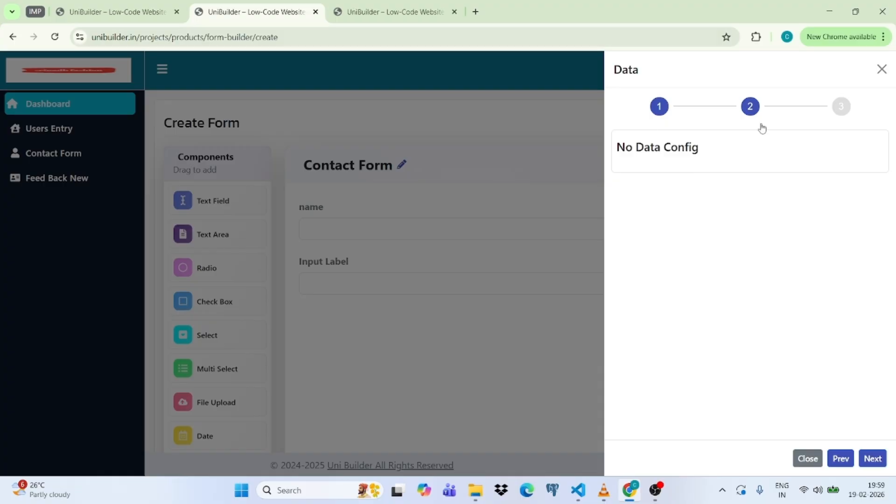
pyautogui.click(873, 459)
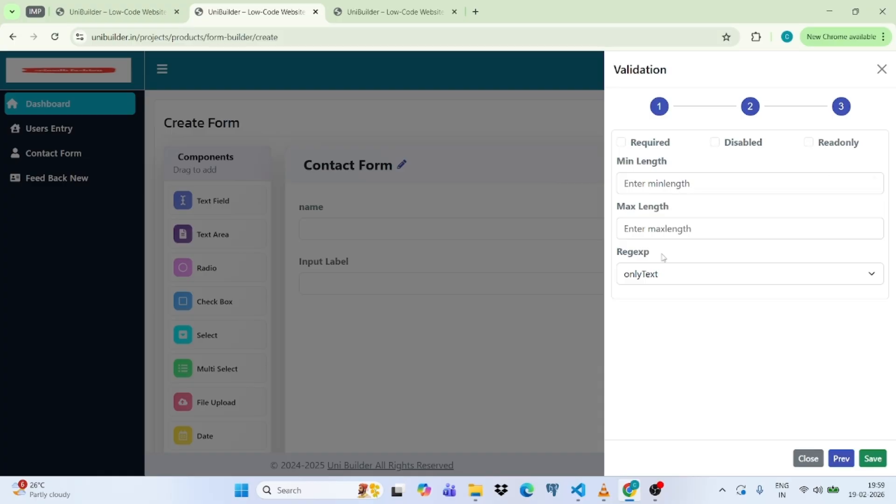
pyautogui.click(681, 273)
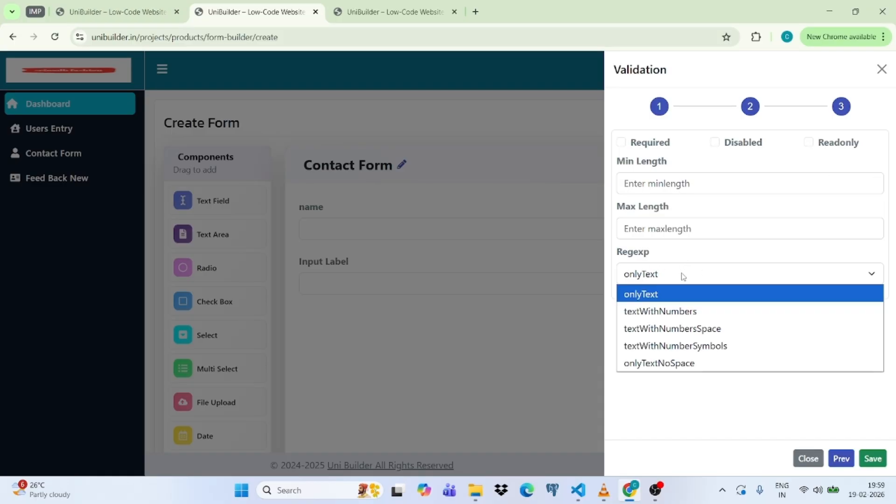
pyautogui.click(725, 411)
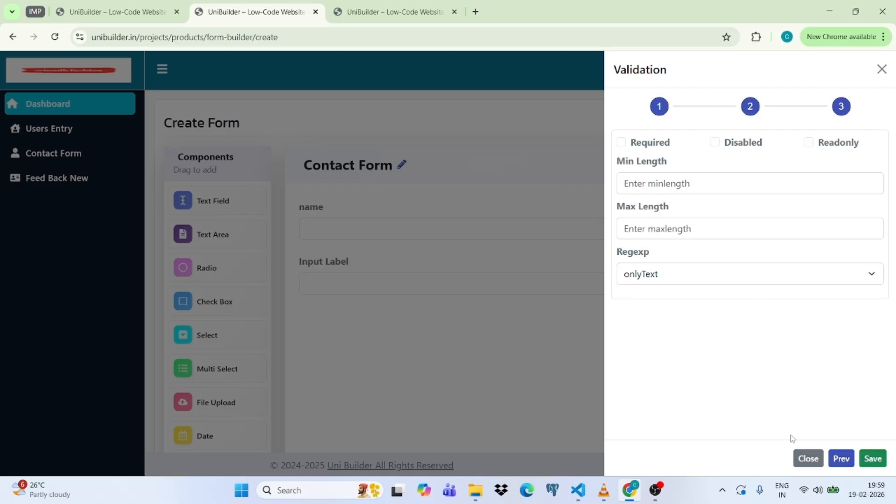
pyautogui.click(808, 458)
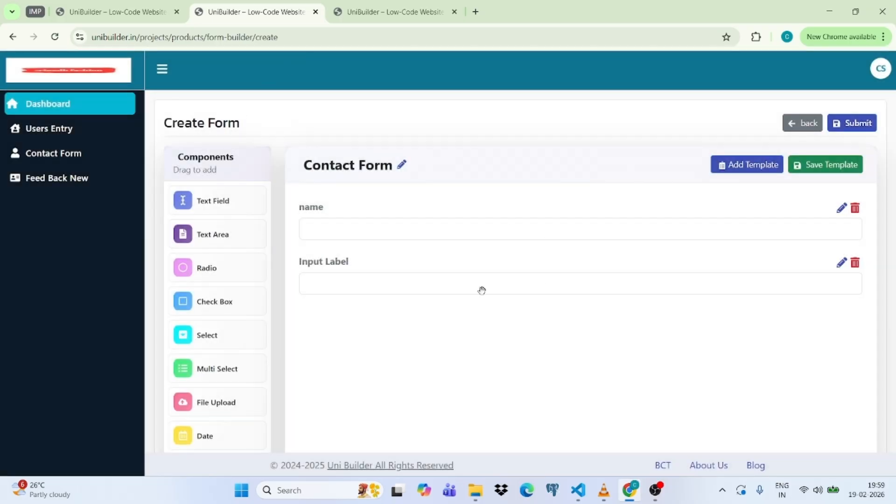
# Add a Select field and a Multi Select field below the two text fields.
pyautogui.scroll(-2, 232, 164)
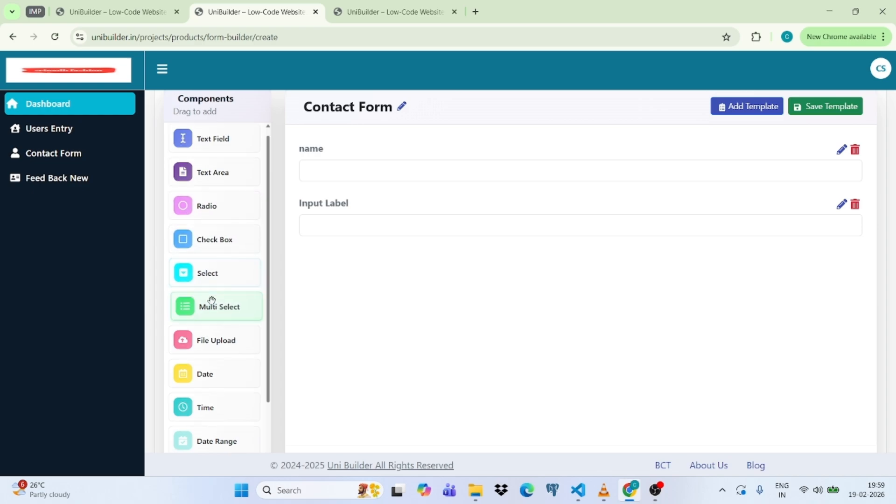
pyautogui.scroll(-1, 215, 294)
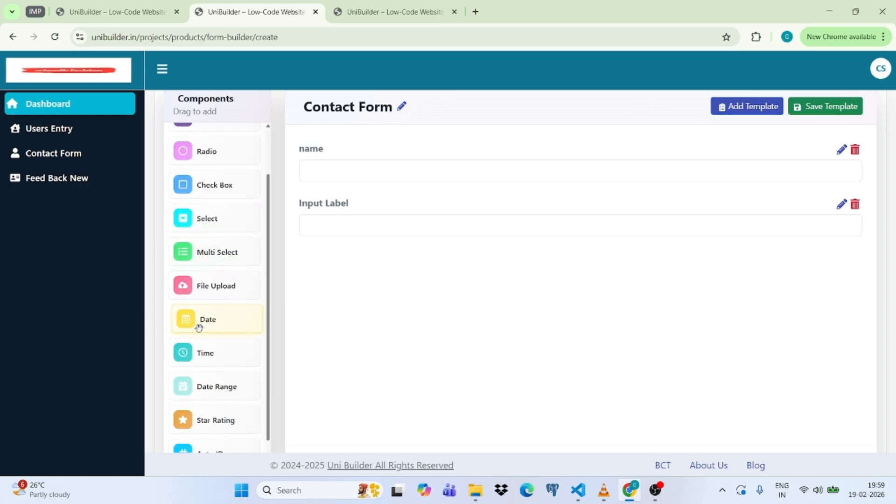
pyautogui.scroll(-1, 206, 321)
pyautogui.scroll(-2, 206, 321)
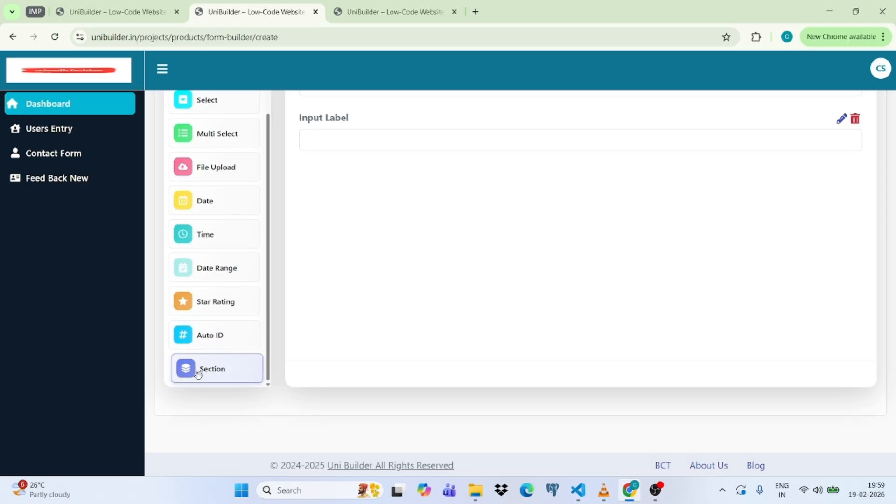
pyautogui.scroll(3, 471, 302)
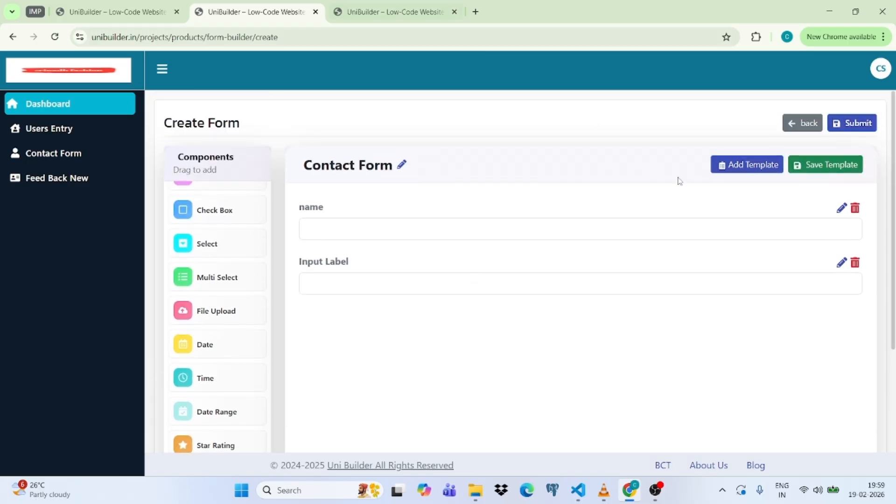
pyautogui.moveTo(204, 233); pyautogui.dragTo(360, 248)
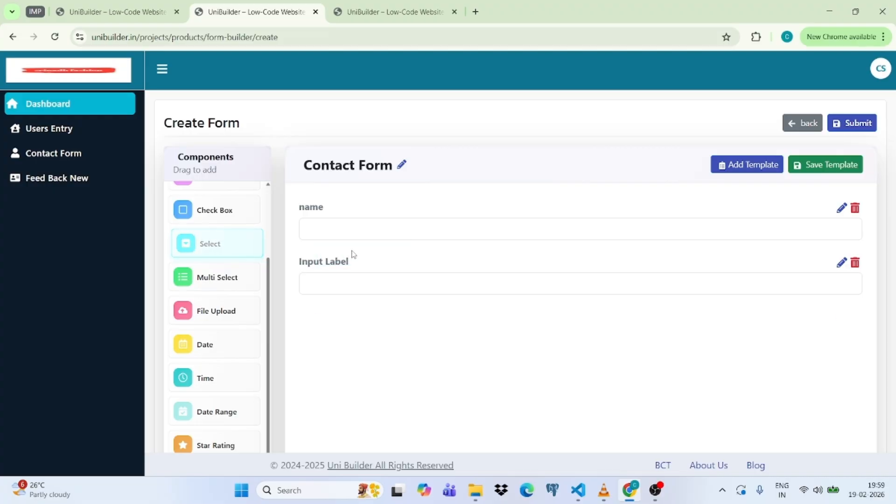
pyautogui.moveTo(247, 286); pyautogui.dragTo(407, 304)
# Delete the Multi select, Select, Input Label and name fields, confirming each deletion.
pyautogui.scroll(-2, 745, 362)
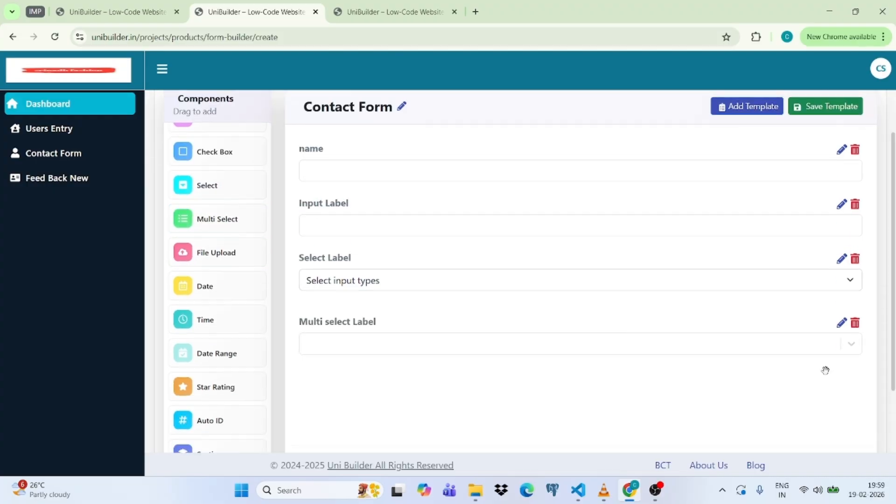
pyautogui.click(855, 322)
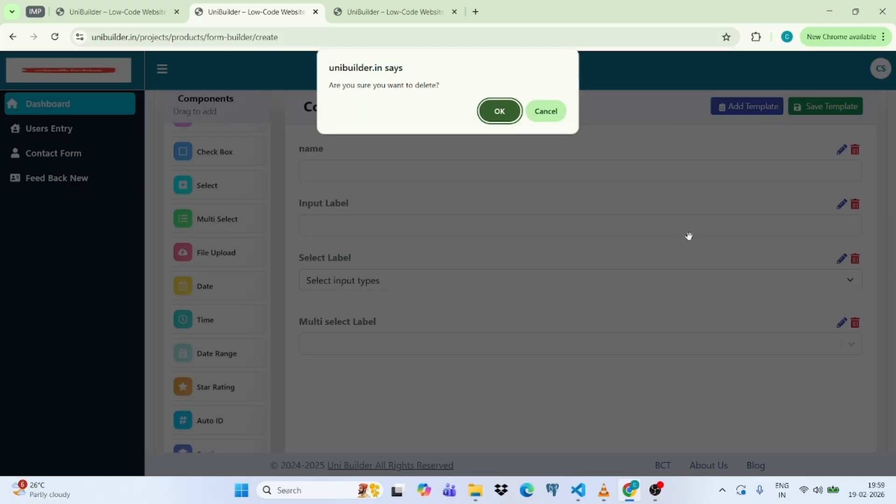
pyautogui.click(510, 119)
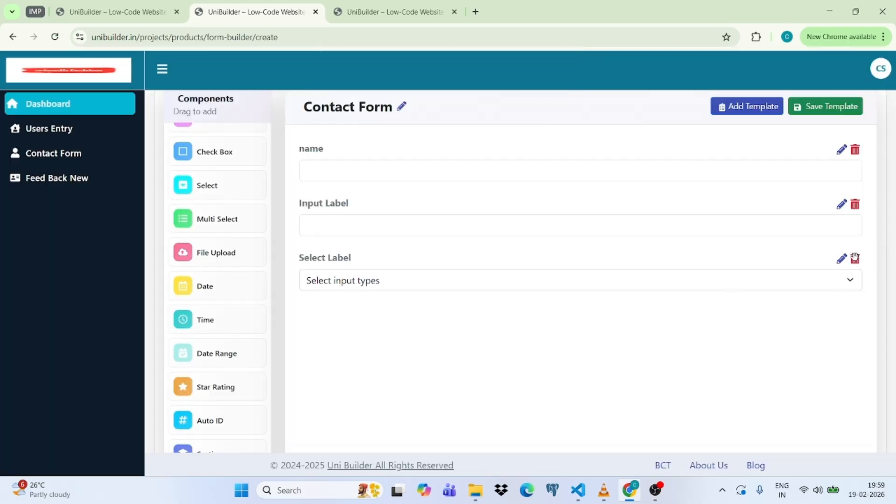
pyautogui.click(855, 260)
pyautogui.click(510, 119)
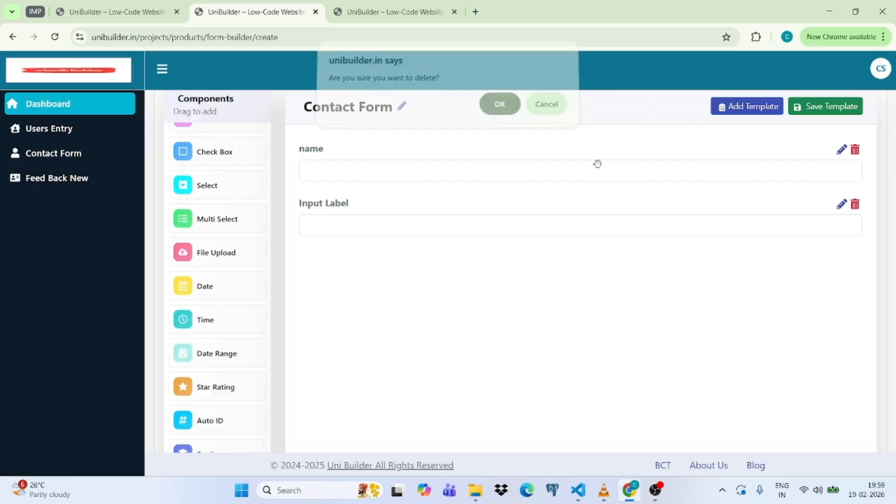
pyautogui.click(855, 204)
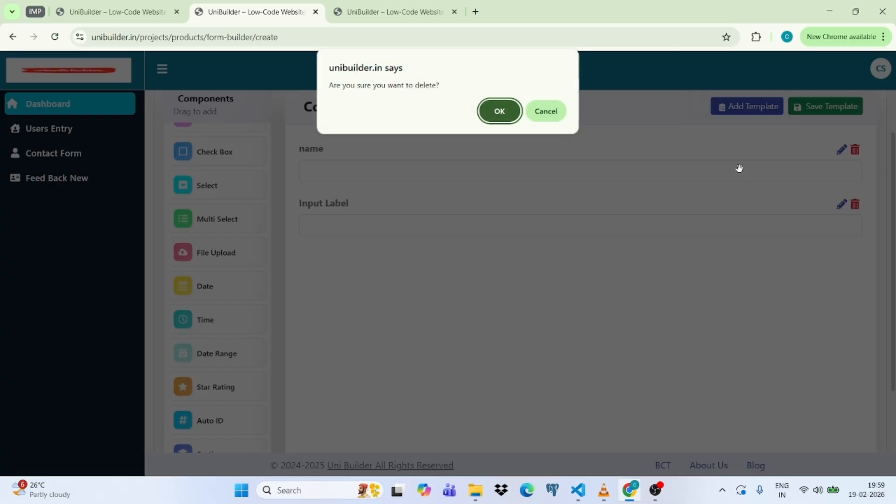
pyautogui.click(488, 111)
pyautogui.click(855, 150)
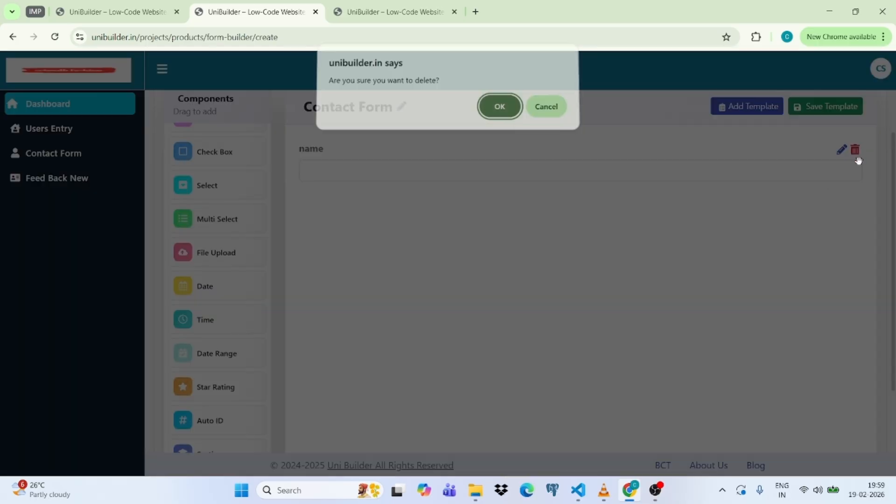
pyautogui.click(499, 111)
pyautogui.scroll(2, 792, 262)
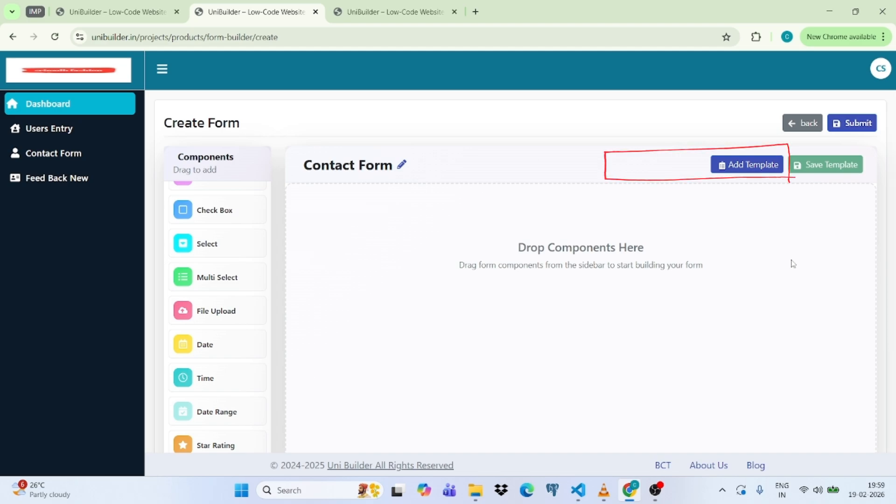
# Browse the Education and General template categories and apply the Feedback Form template.
pyautogui.click(743, 165)
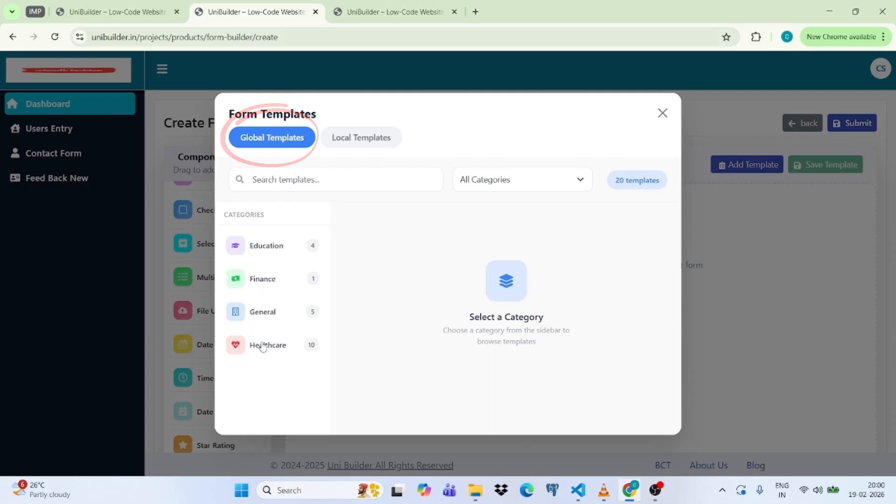
pyautogui.click(268, 252)
pyautogui.scroll(-3, 600, 280)
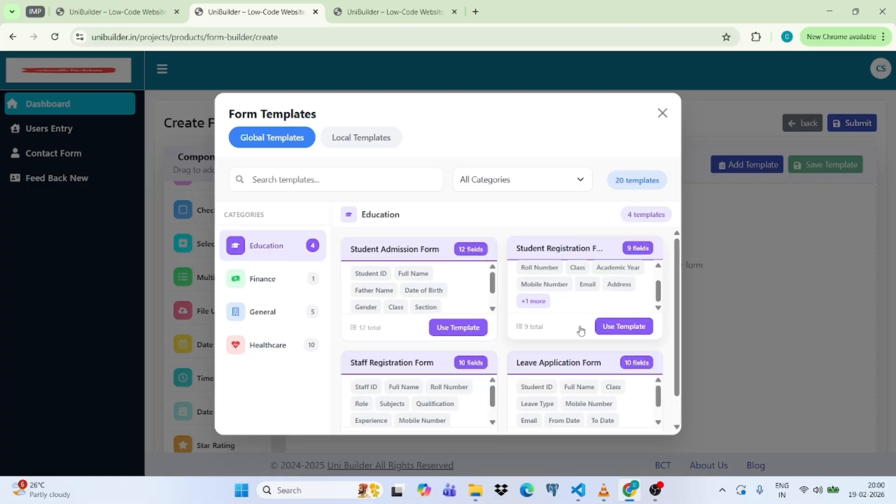
pyautogui.click(262, 312)
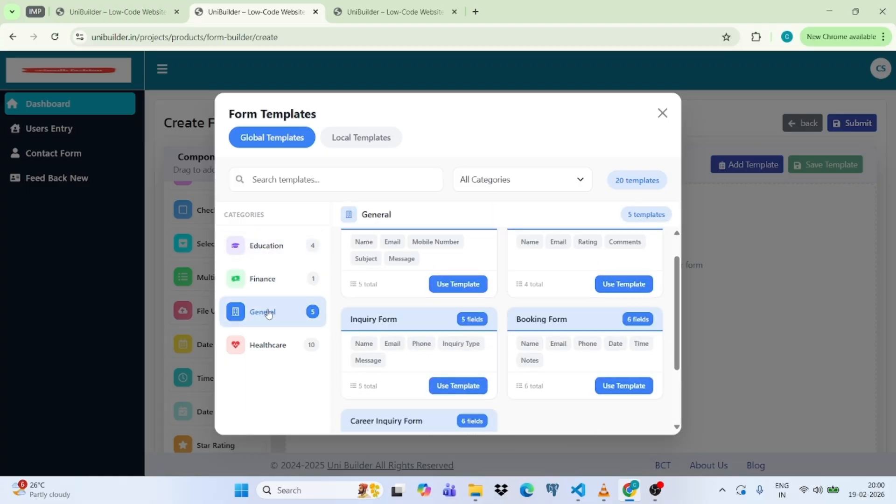
pyautogui.scroll(2, 403, 289)
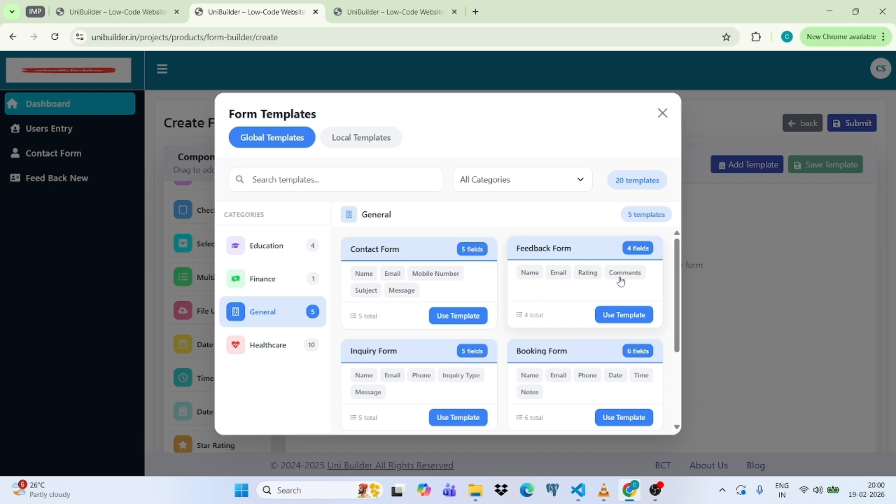
pyautogui.click(616, 314)
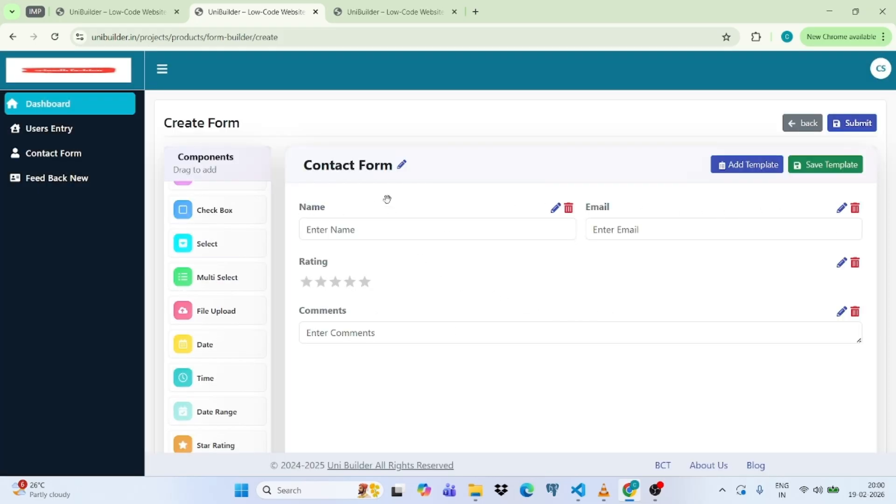
# Save the form name Contact Form under the Products project and leave the builder.
pyautogui.click(401, 164)
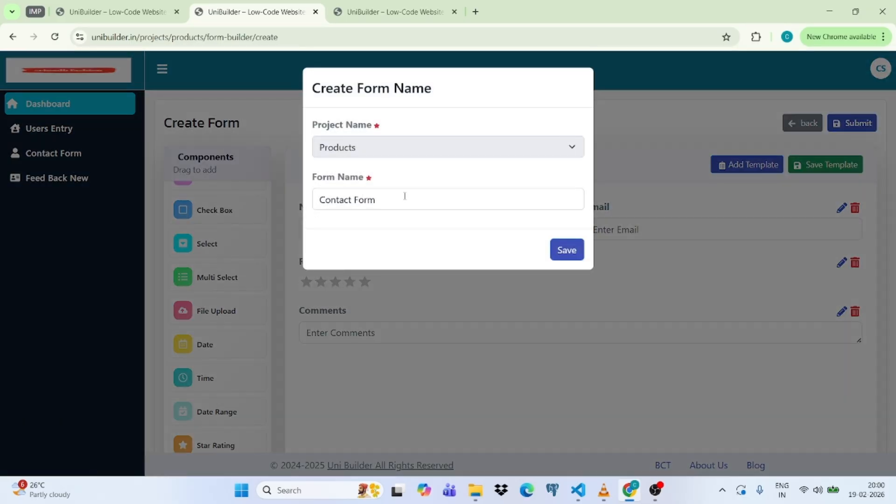
pyautogui.click(566, 253)
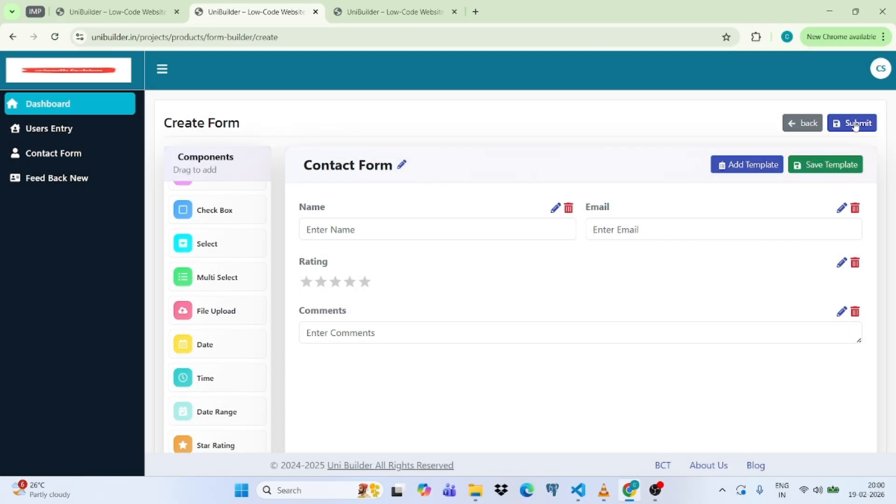
pyautogui.click(801, 124)
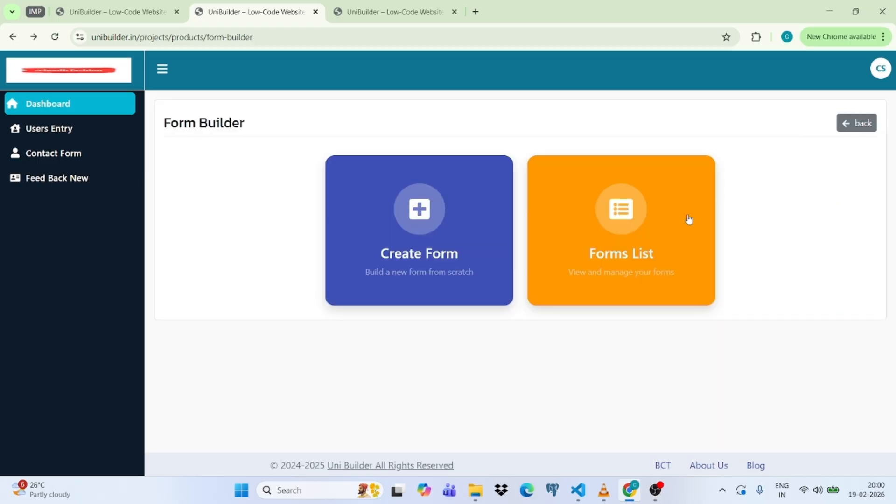
# Confirm the Feedback Form's name from the Forms List, then open its view configuration.
pyautogui.click(630, 242)
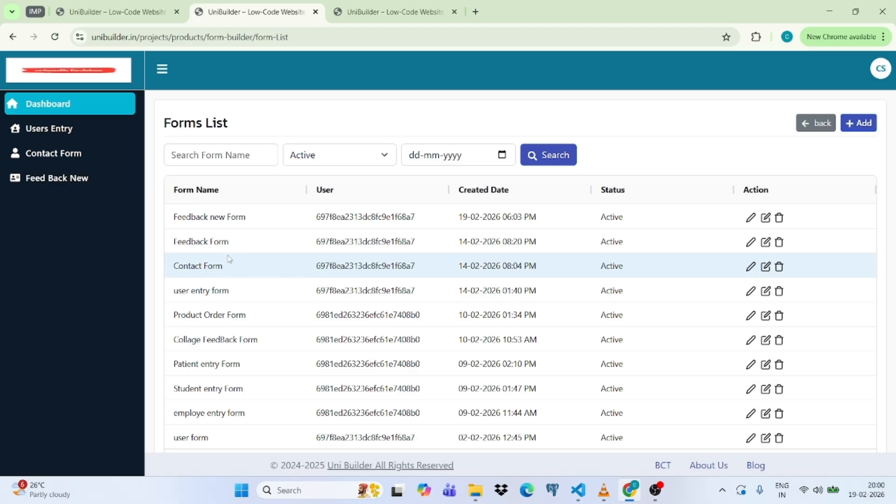
pyautogui.click(751, 242)
pyautogui.click(562, 251)
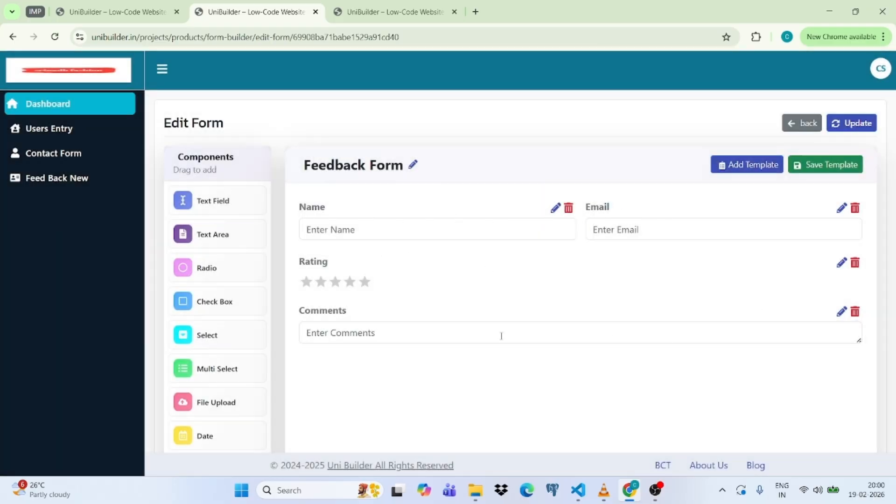
pyautogui.click(802, 124)
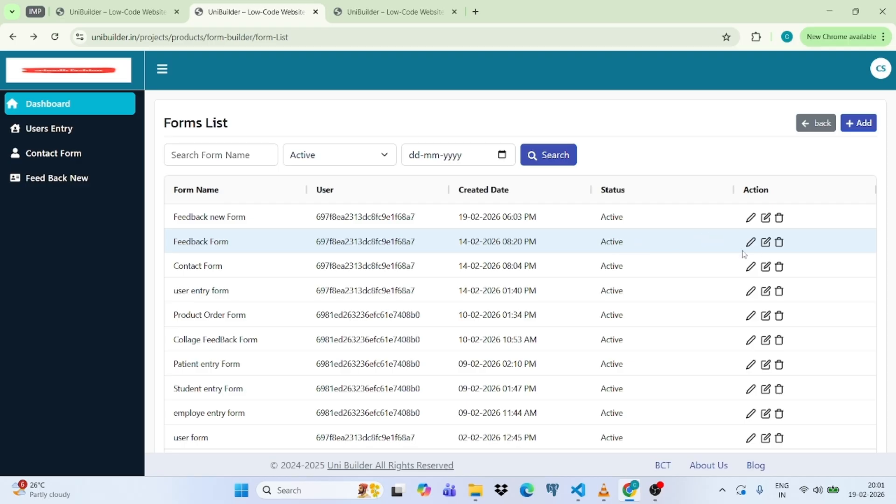
pyautogui.click(766, 242)
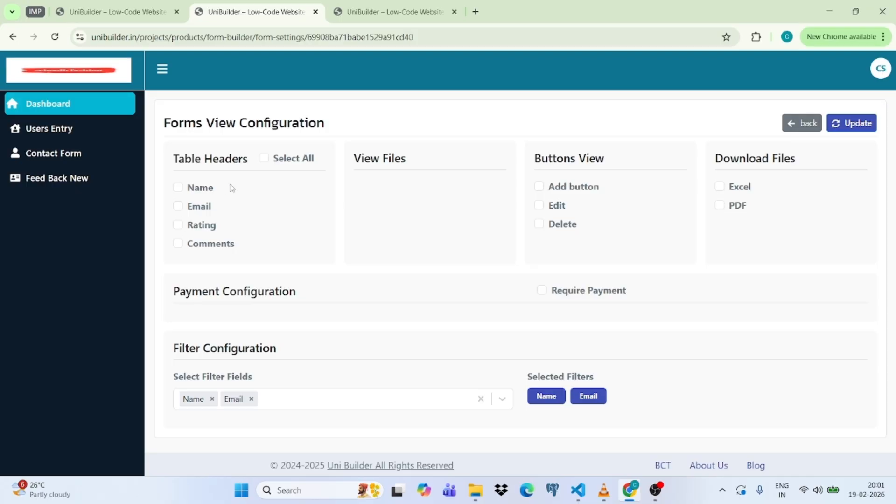
# Show all four table headers for the Feedback Form: Name, Email, Rating and Comments.
pyautogui.click(264, 159)
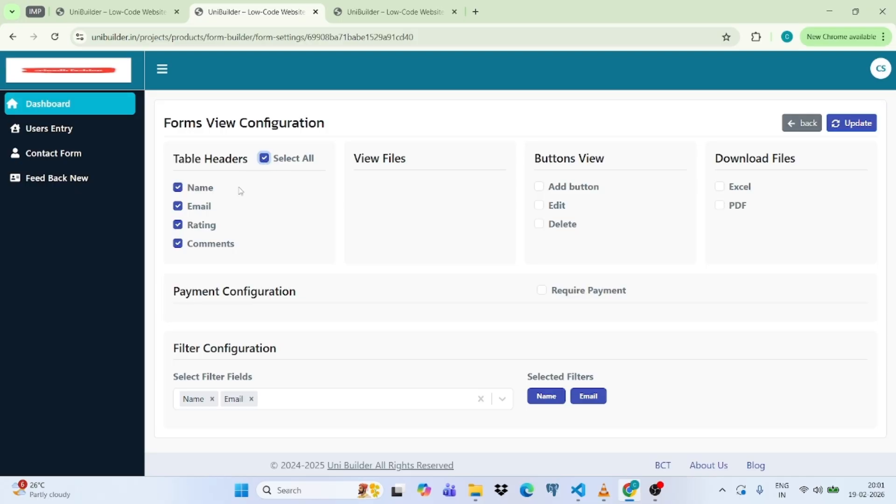
pyautogui.click(265, 159)
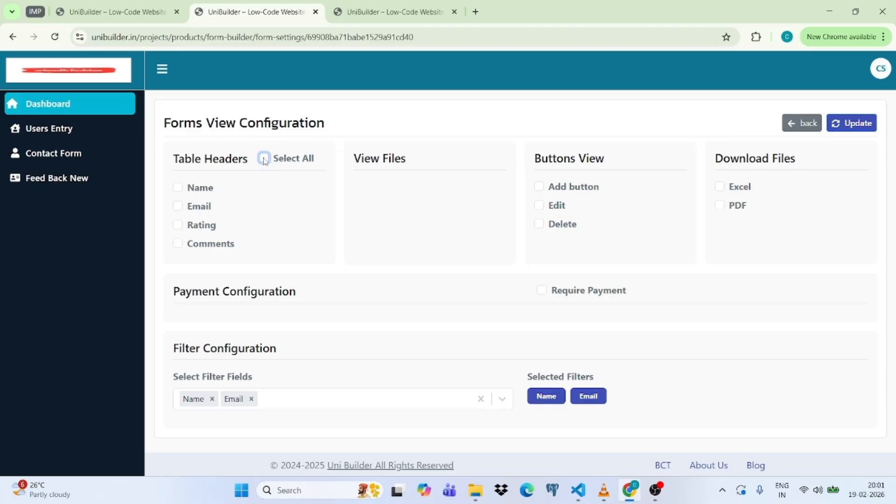
pyautogui.click(179, 188)
pyautogui.click(180, 207)
pyautogui.click(181, 226)
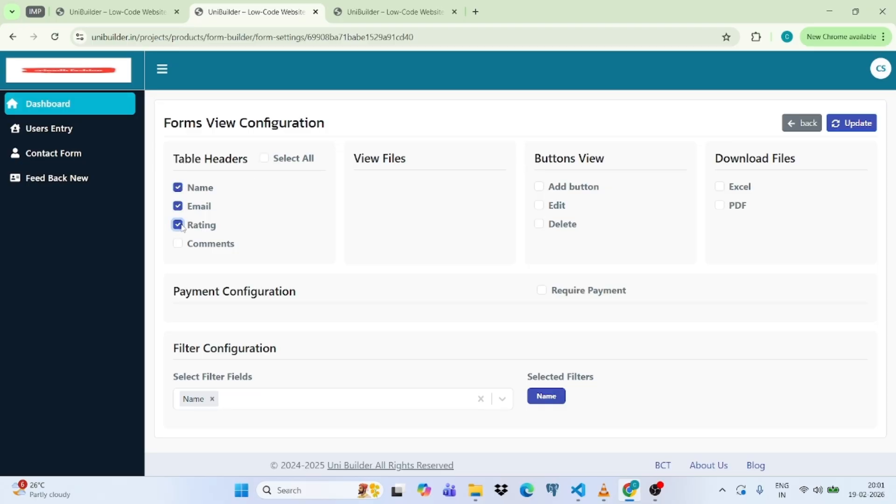
pyautogui.click(265, 159)
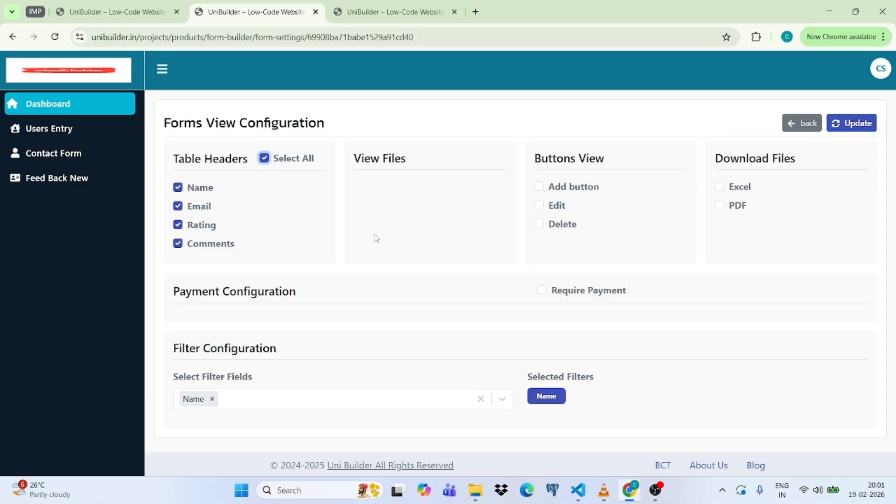
# Remove Name from the filter fields, leaving none selected, and open the Feedback New entry list.
pyautogui.scroll(-1, 377, 238)
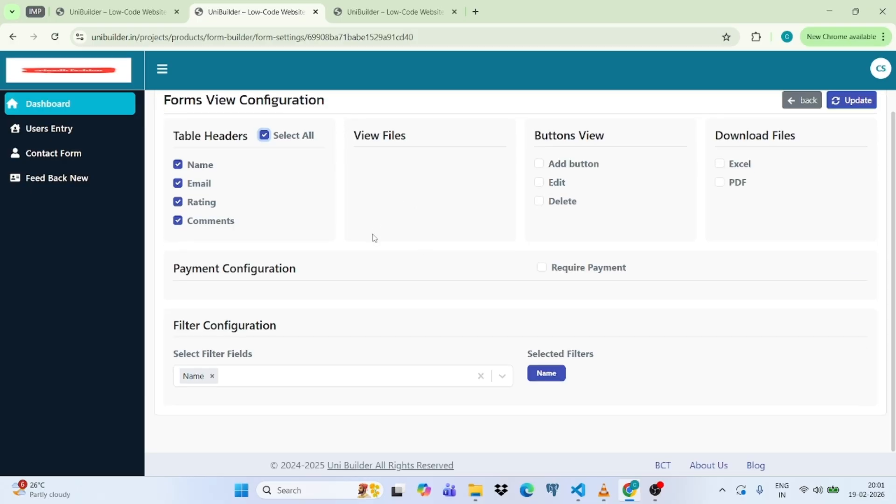
pyautogui.click(212, 377)
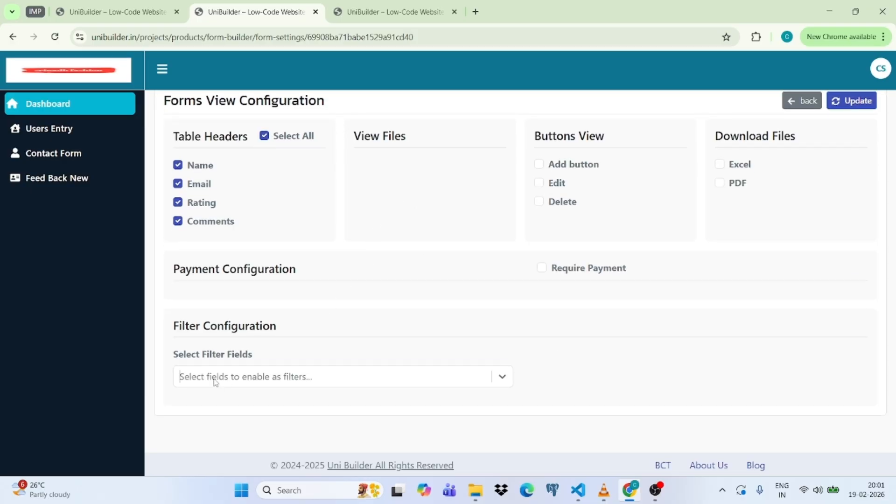
pyautogui.click(318, 380)
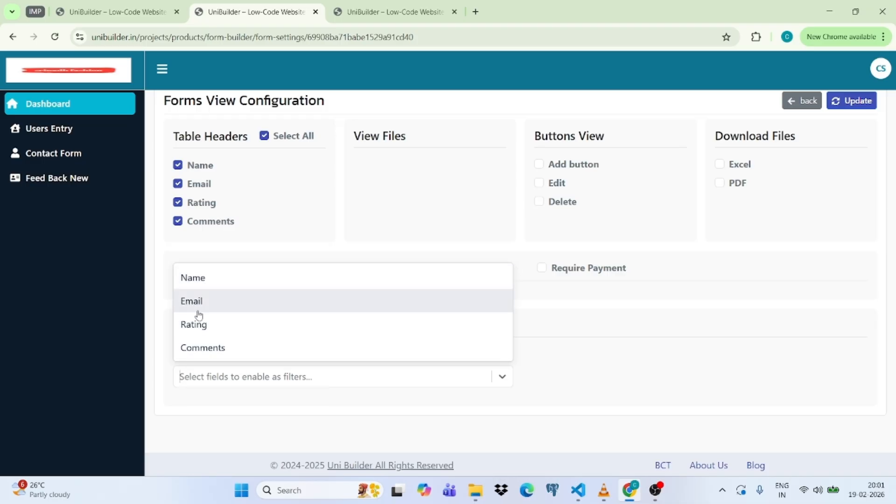
pyautogui.click(297, 395)
pyautogui.click(300, 383)
pyautogui.click(565, 316)
pyautogui.scroll(1, 565, 316)
pyautogui.click(52, 178)
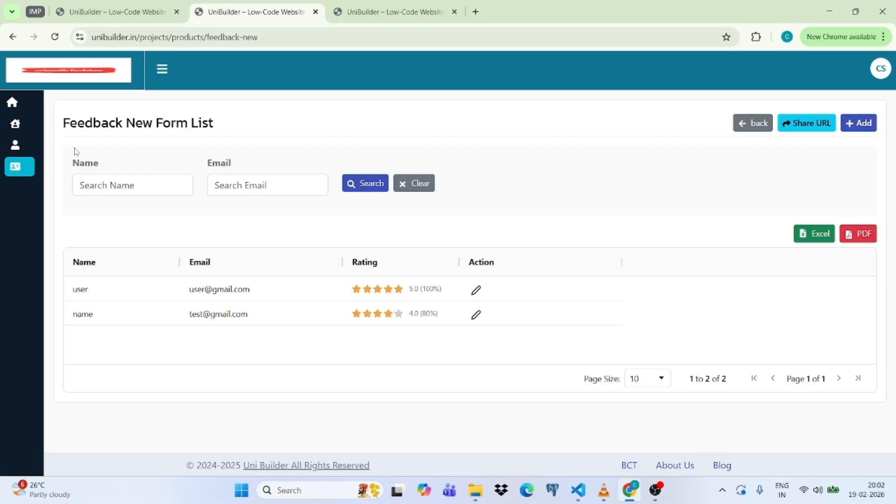
# Try the Name and Email search boxes on the Feedback New list, then dismiss the email suggestions.
pyautogui.click(109, 184)
pyautogui.click(267, 183)
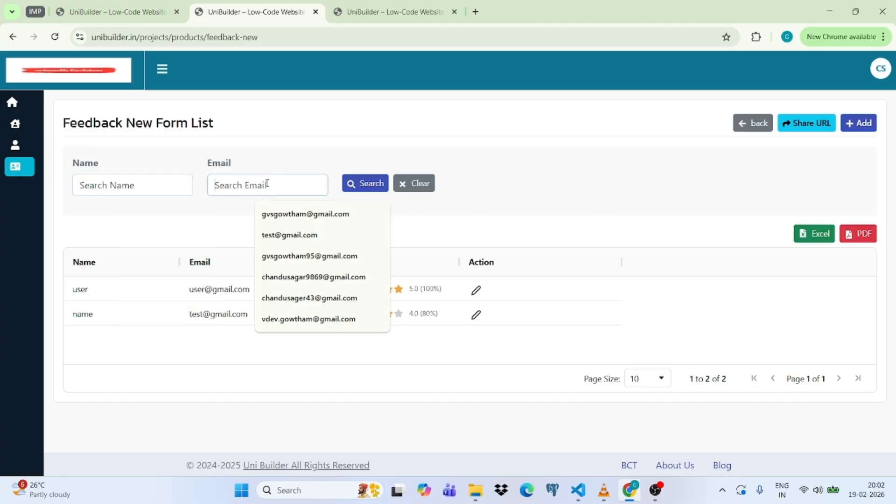
pyautogui.click(135, 187)
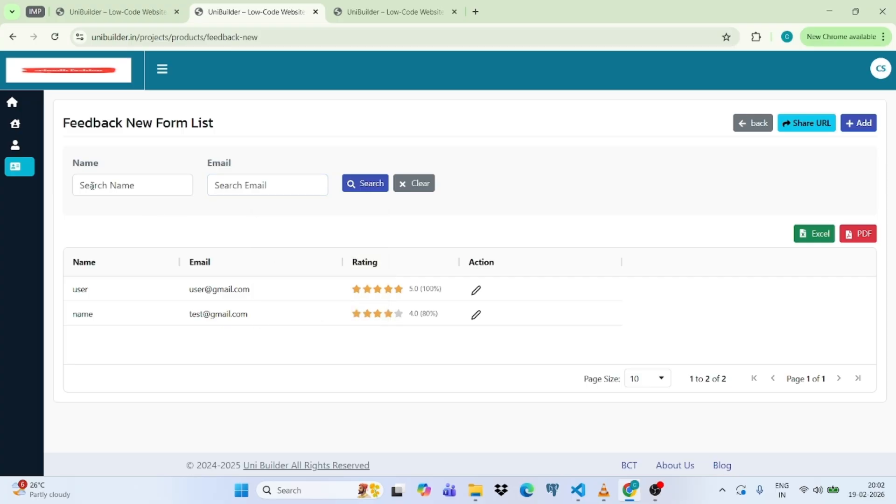
pyautogui.click(275, 185)
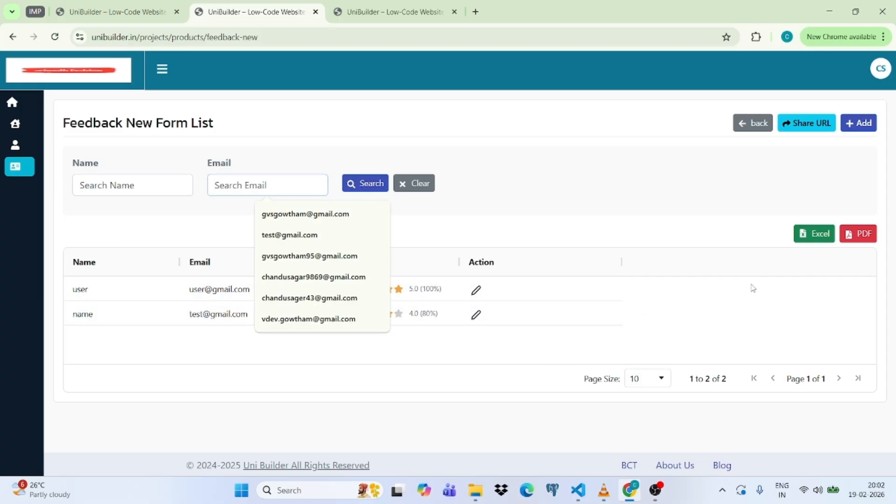
pyautogui.click(685, 339)
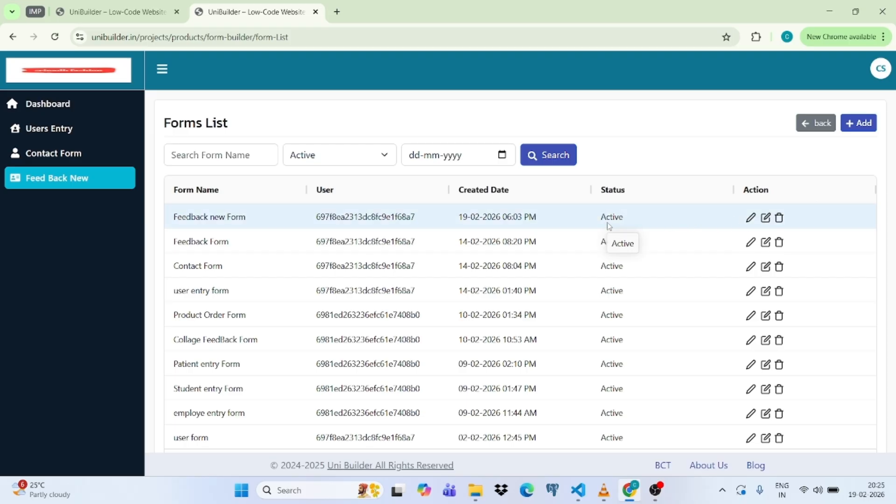
# Choose Component Design from the CS account menu.
pyautogui.click(880, 73)
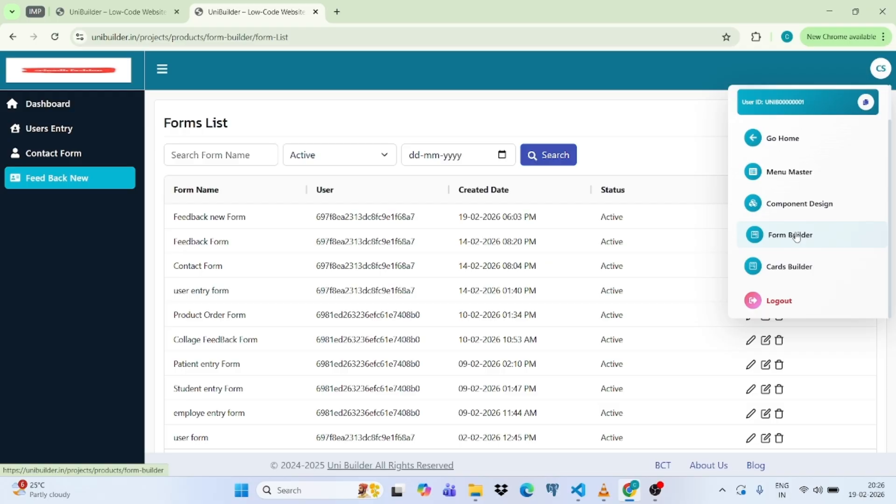
pyautogui.click(797, 208)
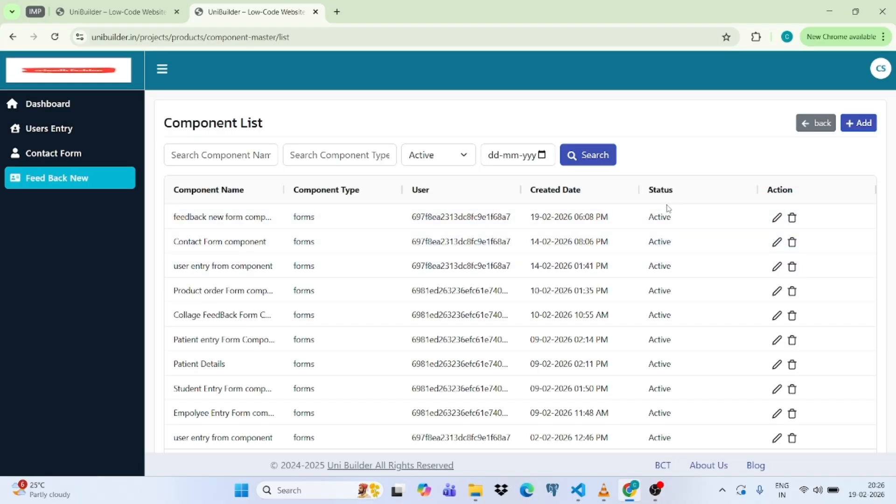
# Start a new component of type Forms backed by Feedback new Form.
pyautogui.click(859, 127)
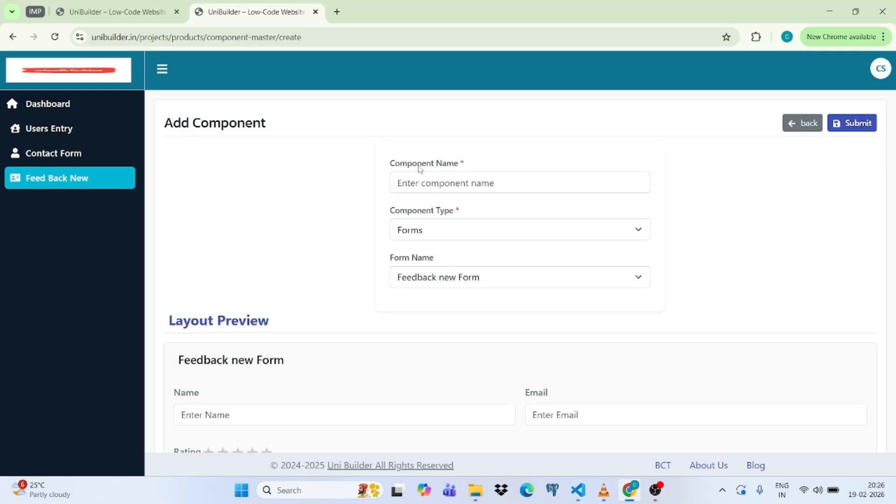
pyautogui.scroll(-1, 471, 189)
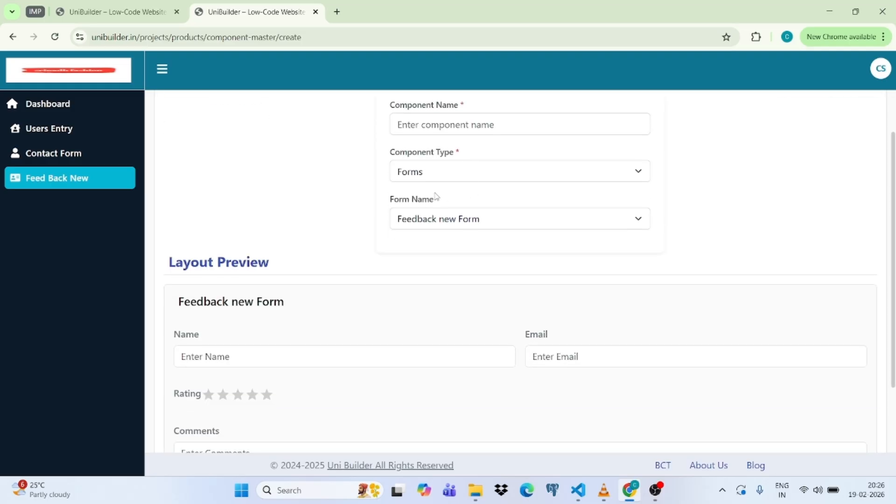
pyautogui.click(440, 171)
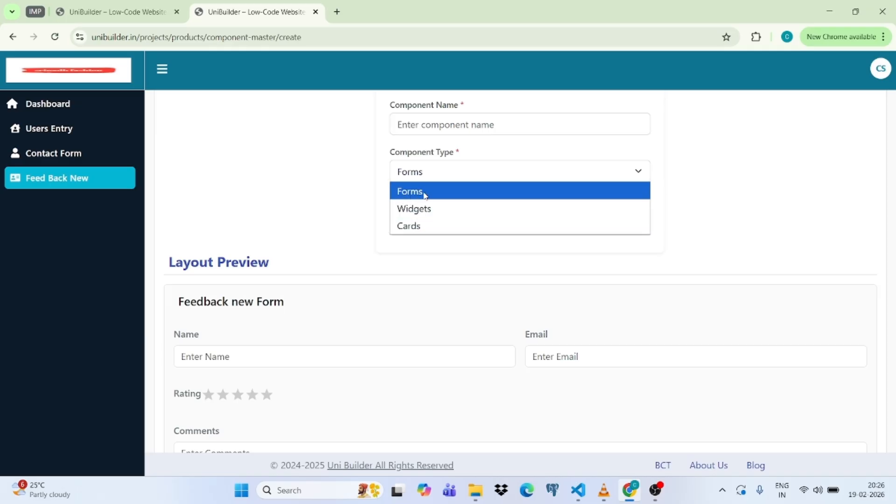
pyautogui.click(419, 195)
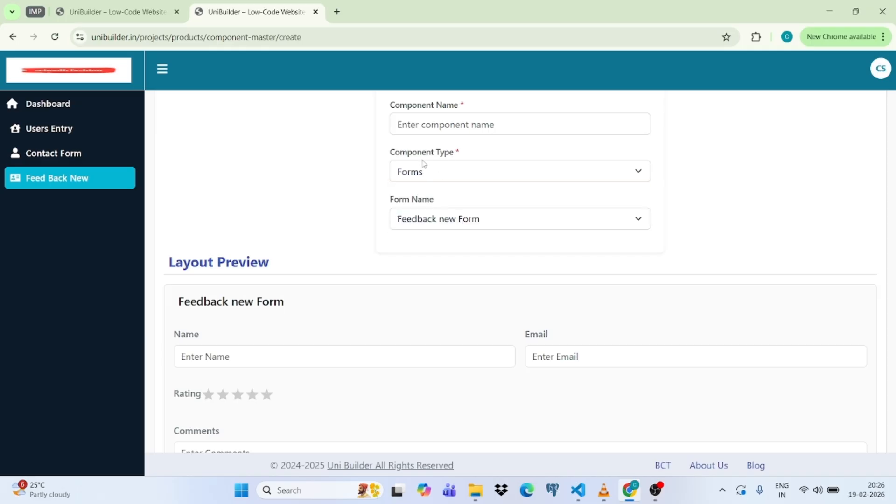
pyautogui.click(513, 219)
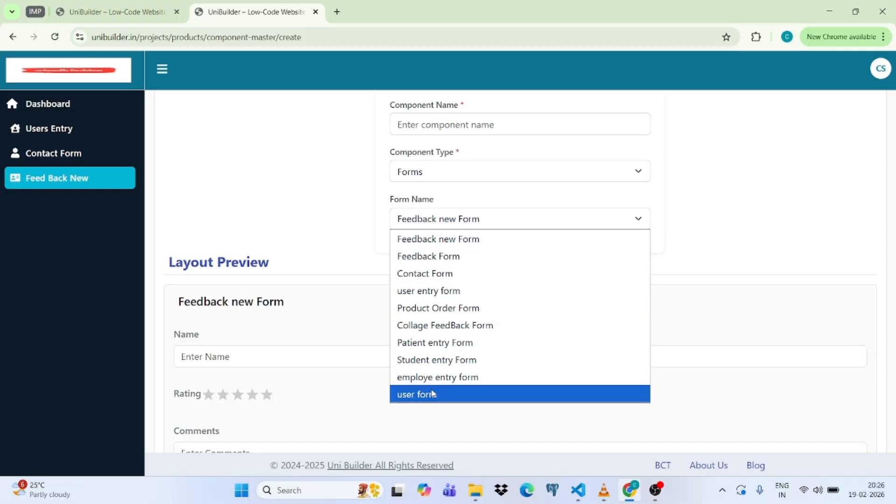
pyautogui.click(442, 239)
pyautogui.scroll(-2, 268, 250)
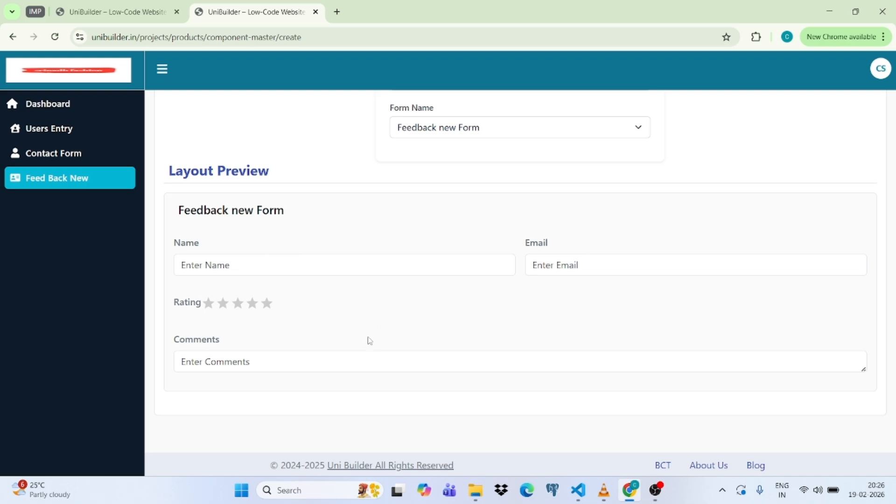
pyautogui.scroll(3, 273, 329)
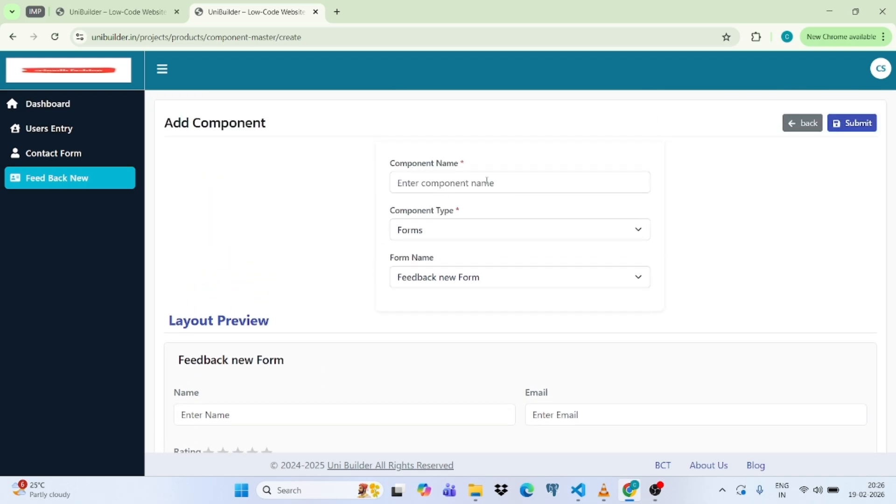
# Name the component 'feedback new form component' and go back to the component list.
pyautogui.click(428, 185)
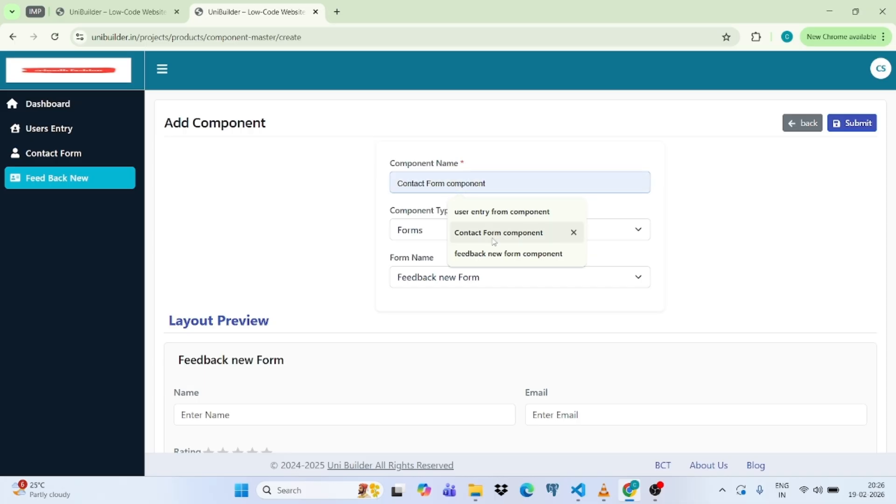
pyautogui.click(500, 255)
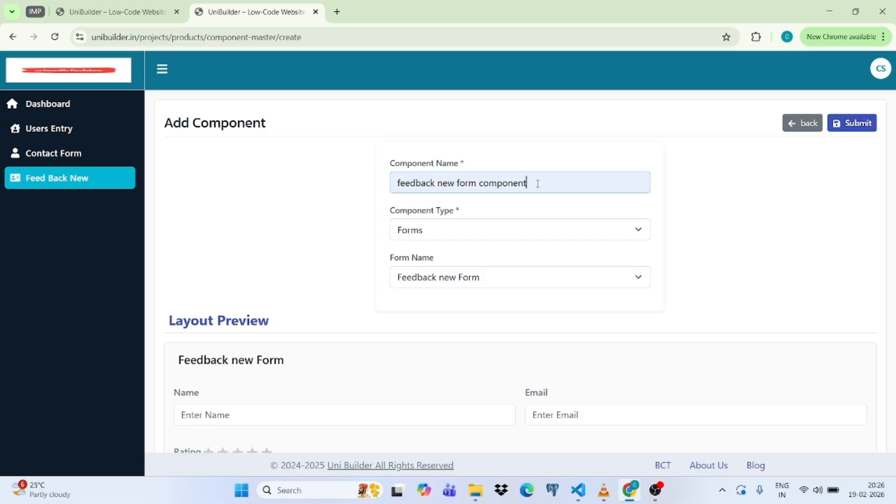
pyautogui.moveTo(528, 183); pyautogui.dragTo(379, 190)
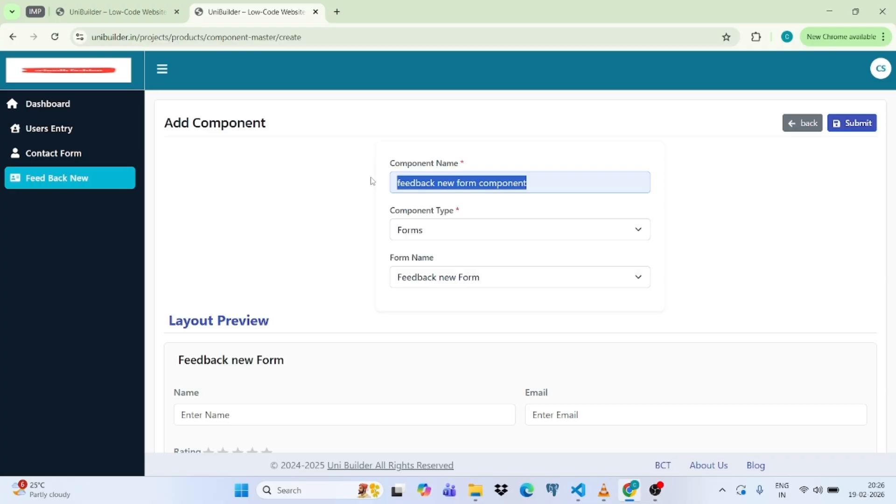
pyautogui.click(363, 208)
pyautogui.moveTo(533, 181); pyautogui.dragTo(393, 177)
pyautogui.click(330, 205)
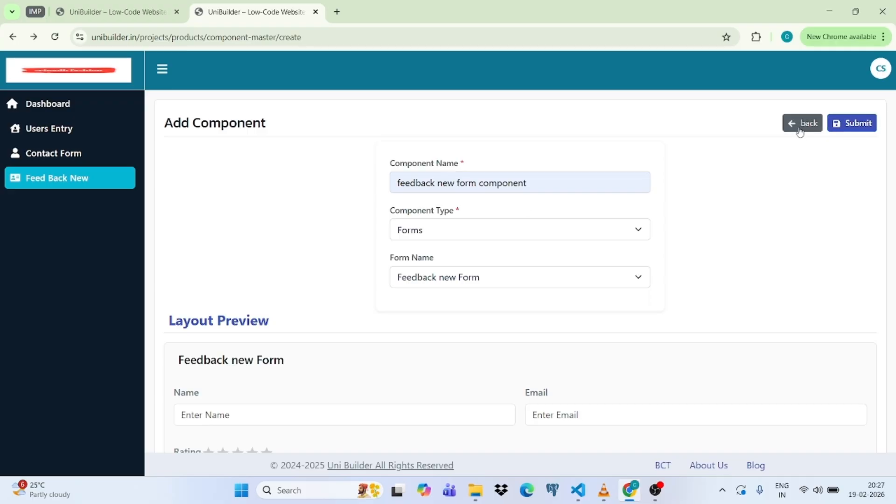
pyautogui.click(799, 125)
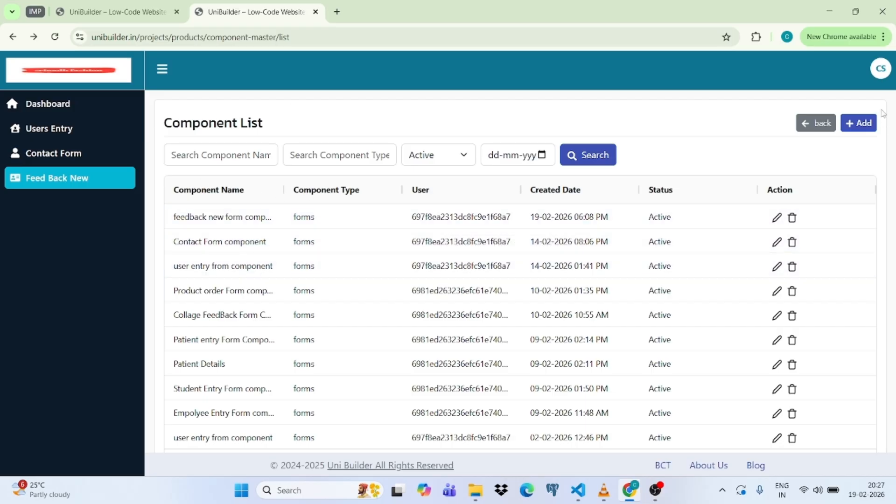
# Go to Menu Master from the avatar menu and start a new menu from the Menu List.
pyautogui.click(880, 75)
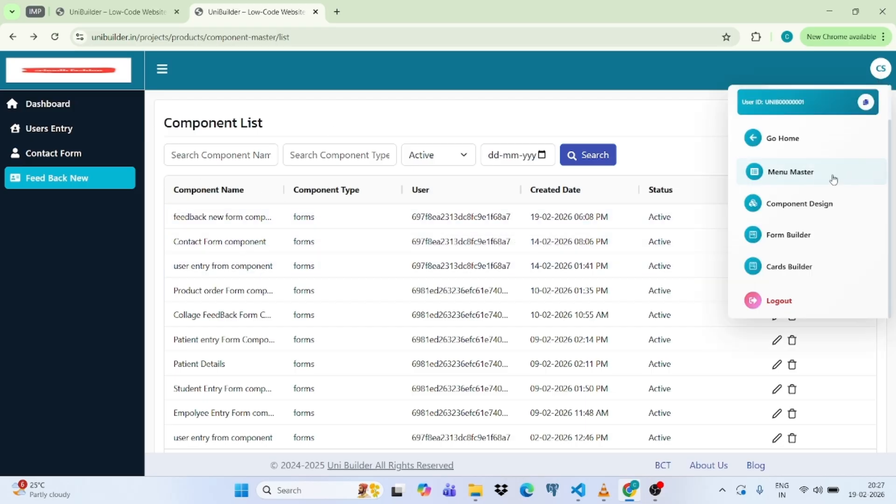
pyautogui.click(788, 176)
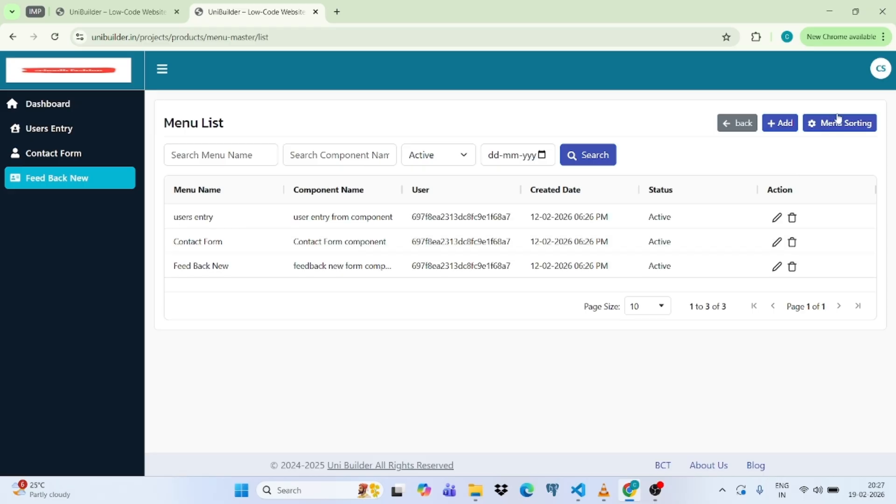
pyautogui.click(875, 76)
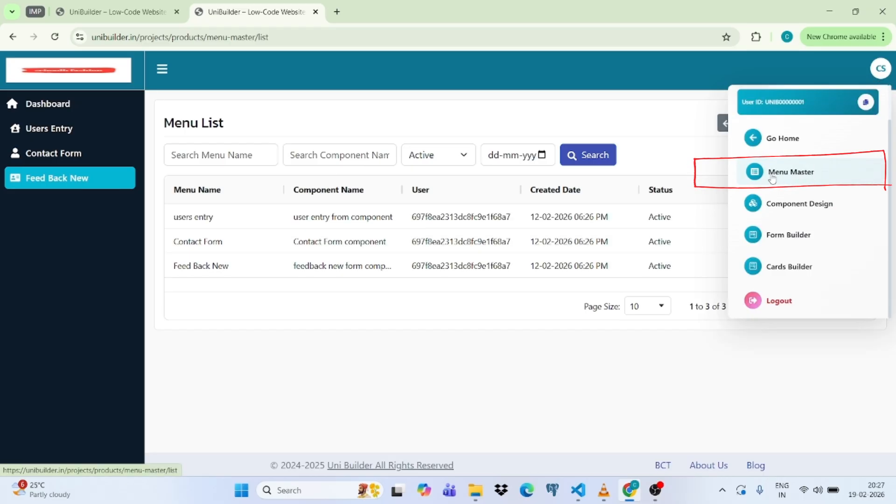
pyautogui.click(801, 176)
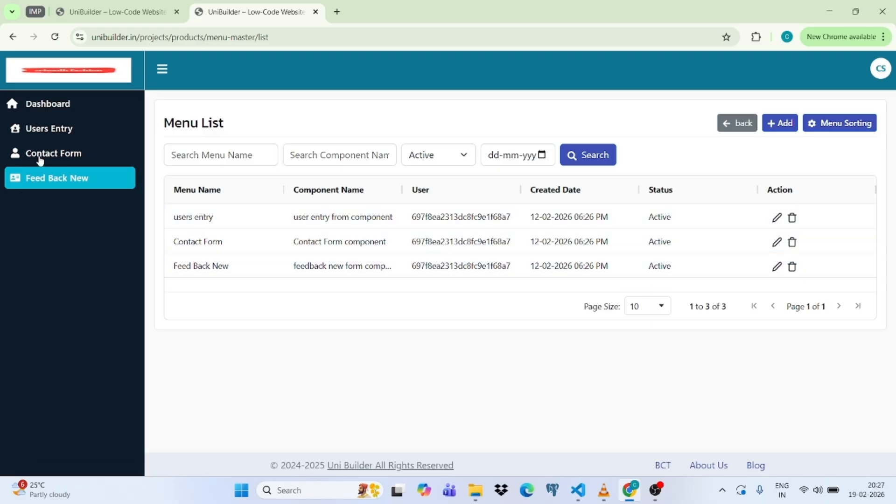
pyautogui.click(783, 124)
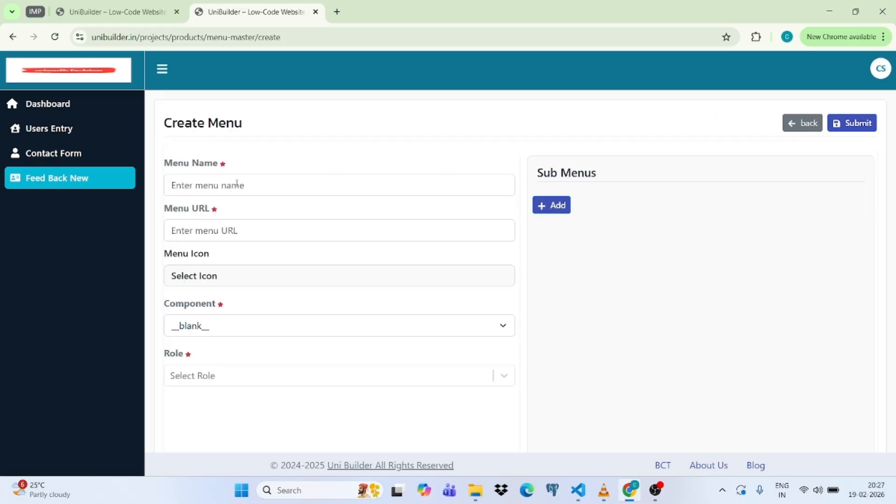
pyautogui.click(237, 184)
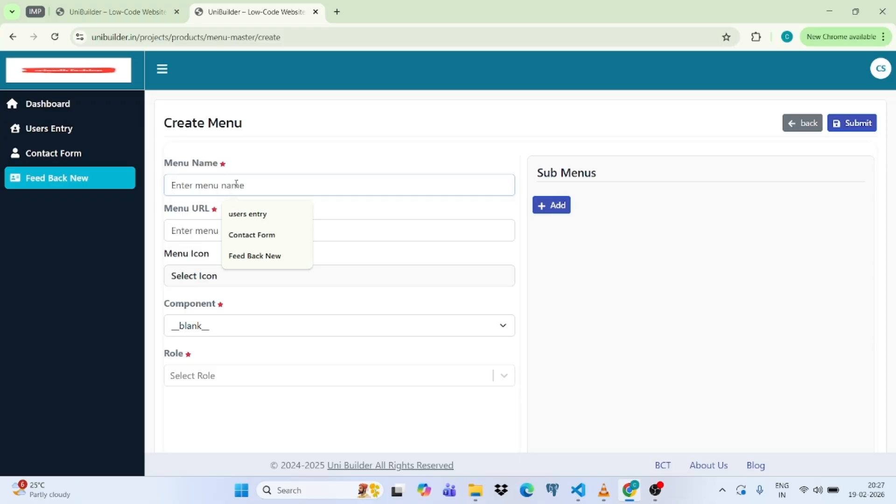
pyautogui.click(198, 231)
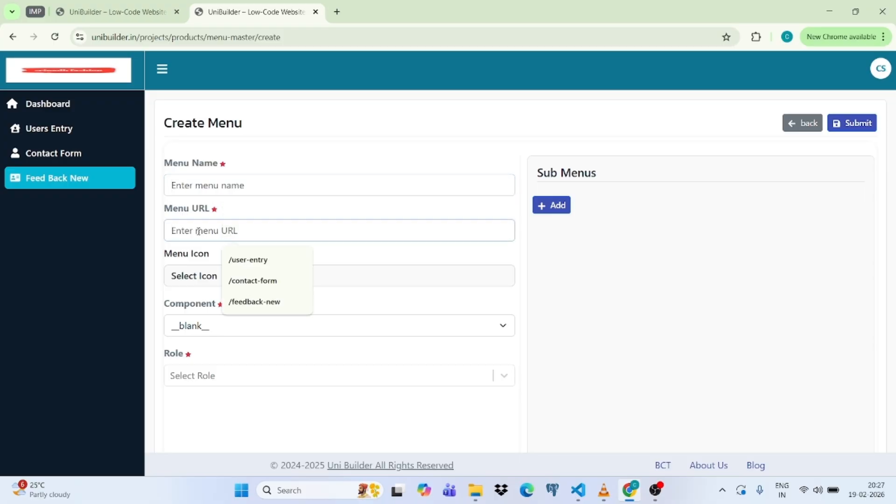
pyautogui.click(192, 276)
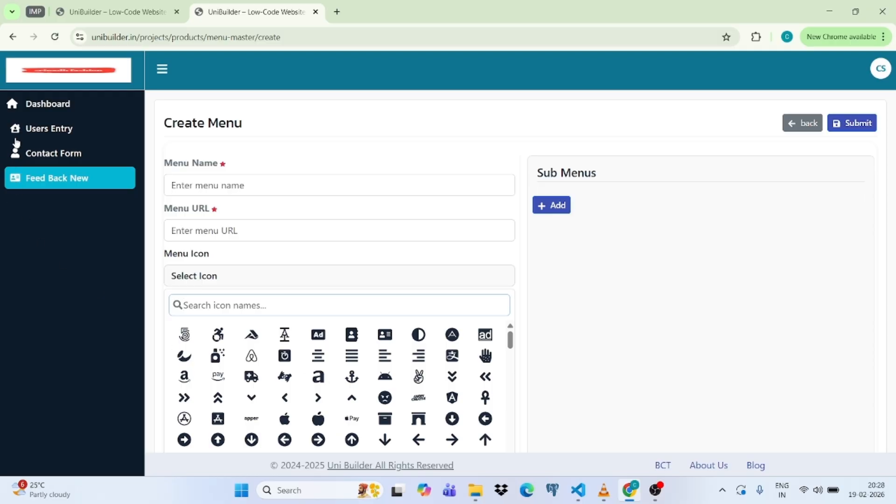
pyautogui.scroll(-15, 396, 392)
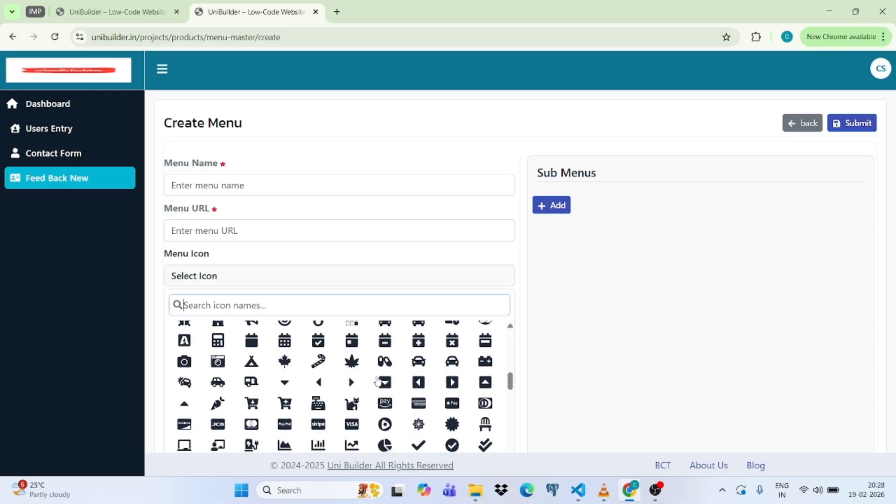
pyautogui.scroll(-8, 354, 371)
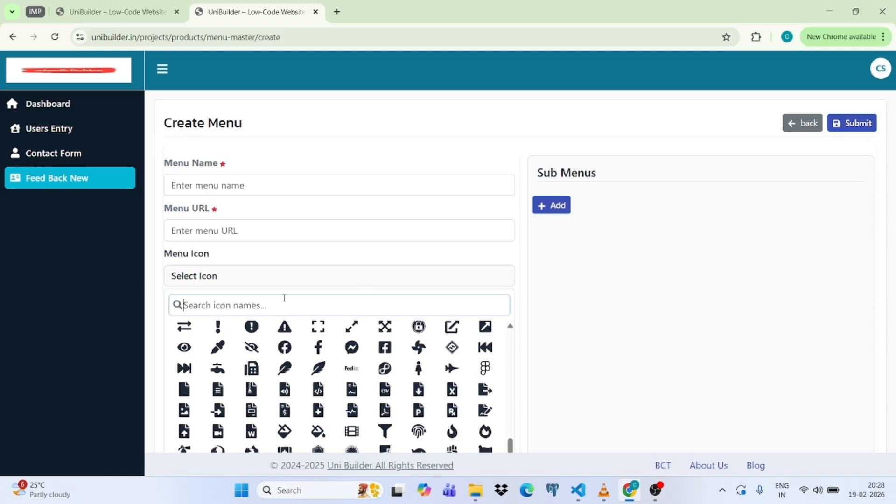
pyautogui.write('u')
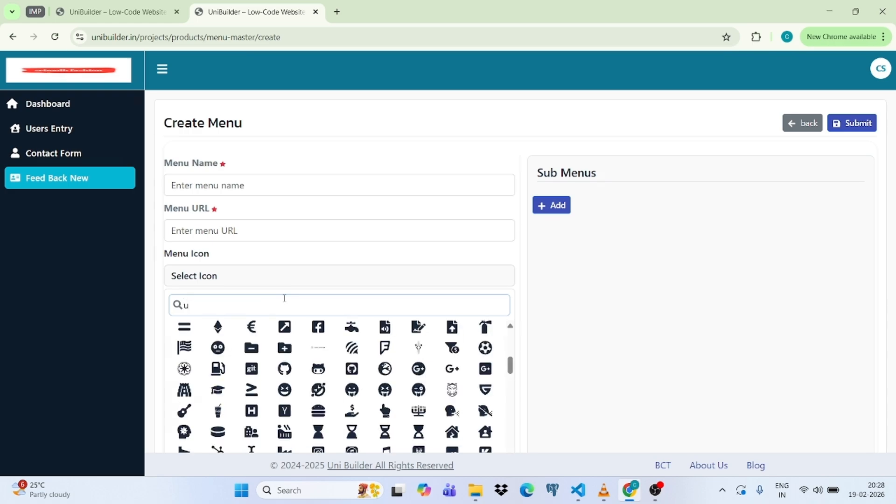
pyautogui.write('ser')
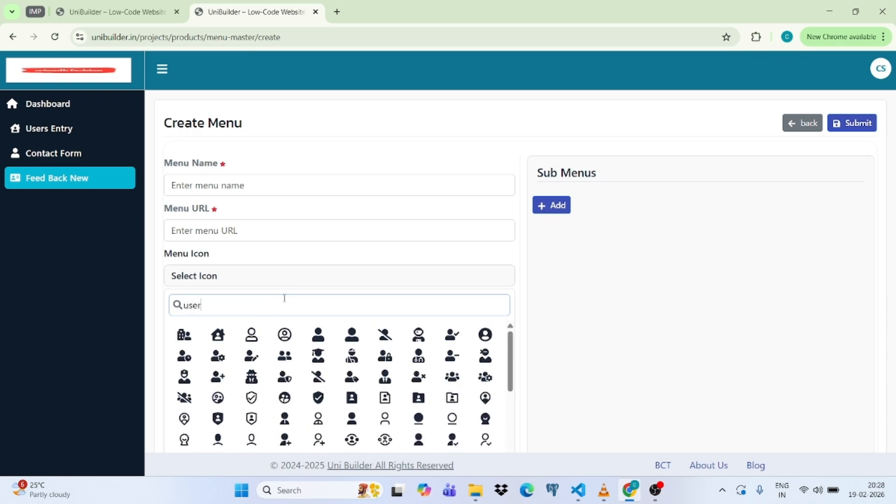
pyautogui.scroll(-10, 312, 397)
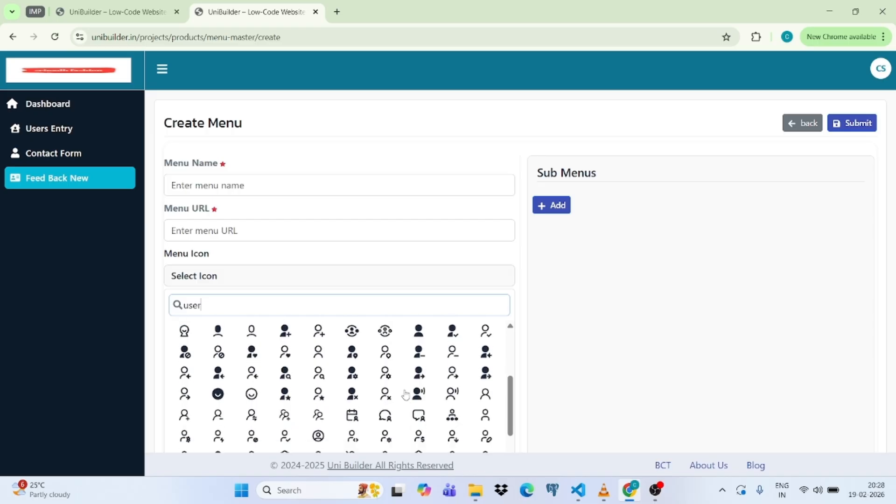
pyautogui.scroll(10, 322, 395)
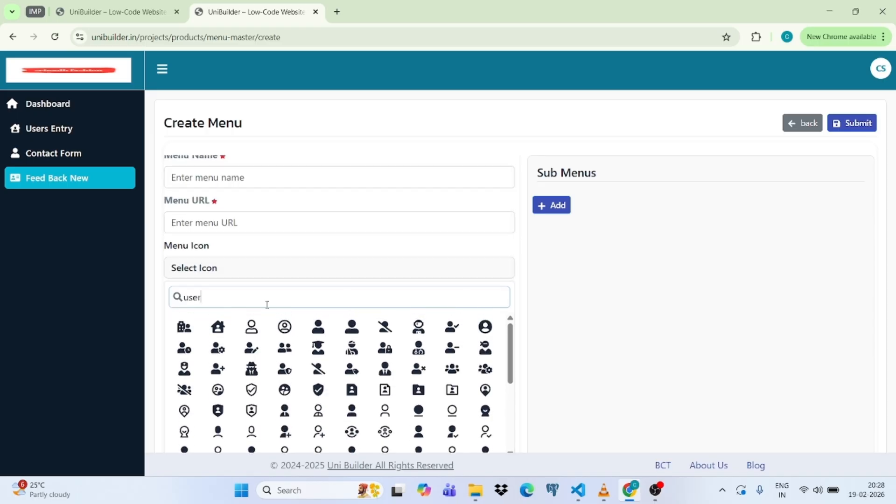
pyautogui.press('BackSpace')
pyautogui.press('BackSpace')
pyautogui.press('BackSpace')
pyautogui.press('BackSpace')
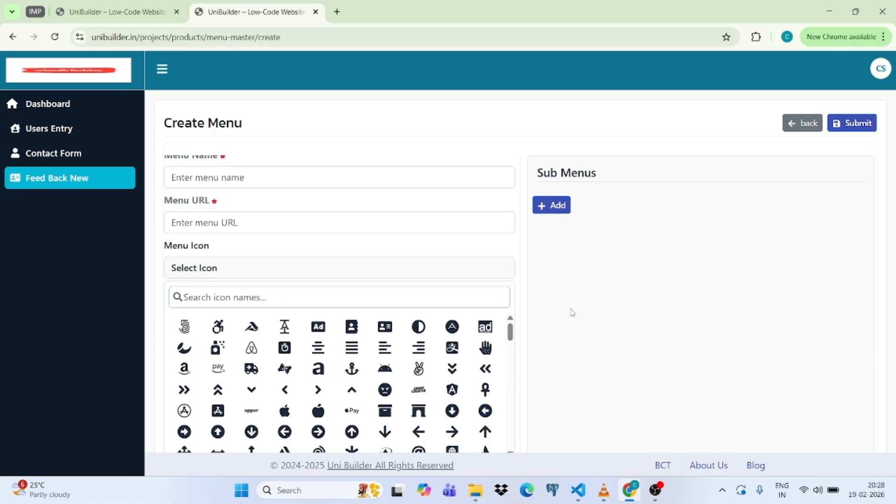
pyautogui.click(518, 289)
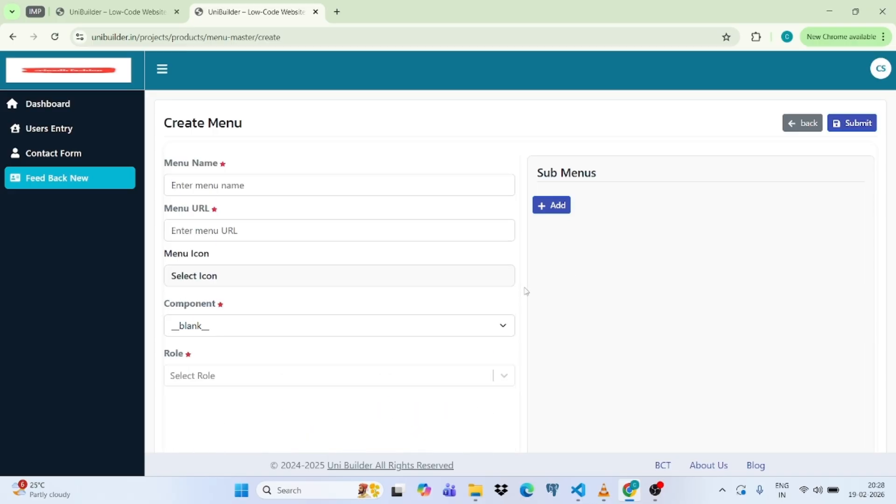
# Link the menu to feedback new form component, keep only the SuperAdmin and Admin roles, and try submitting.
pyautogui.click(312, 330)
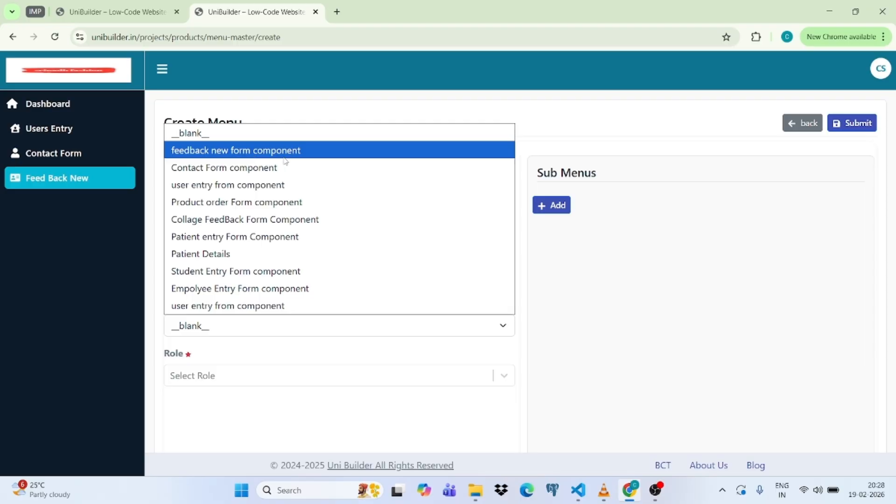
pyautogui.click(259, 152)
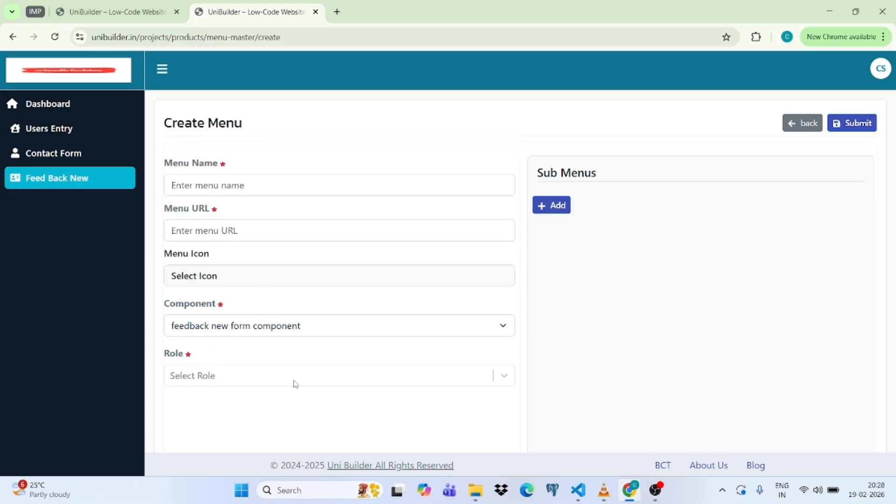
pyautogui.click(307, 380)
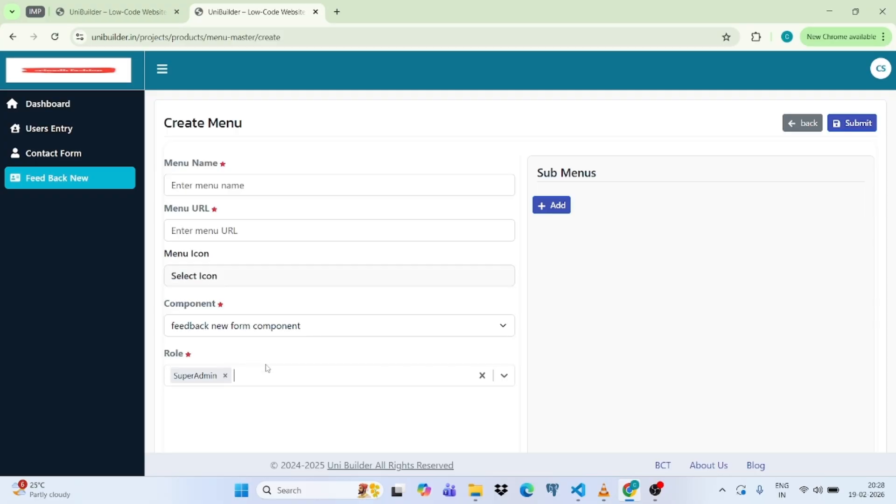
pyautogui.click(279, 377)
pyautogui.click(178, 301)
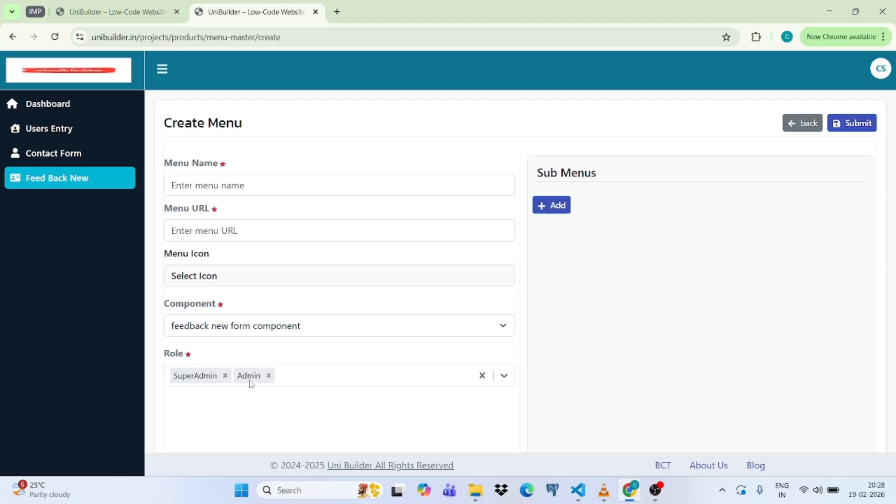
pyautogui.click(341, 378)
pyautogui.click(196, 329)
pyautogui.click(369, 377)
pyautogui.click(264, 350)
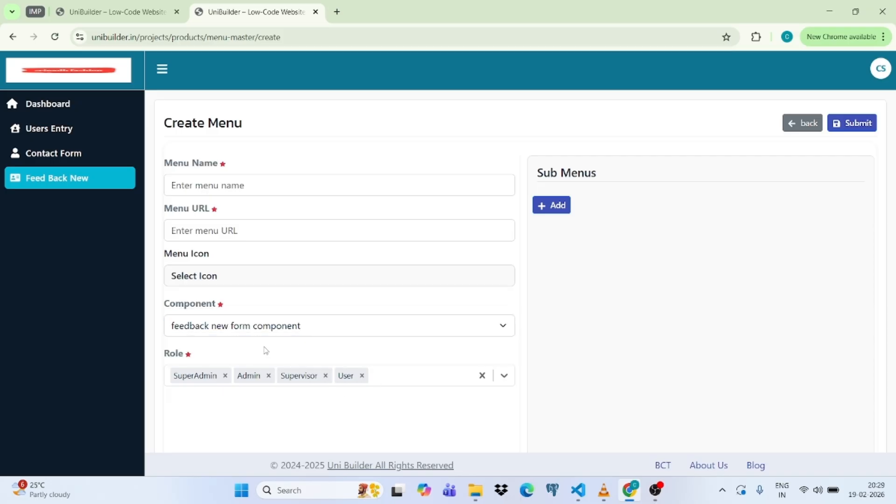
pyautogui.click(362, 376)
pyautogui.click(325, 376)
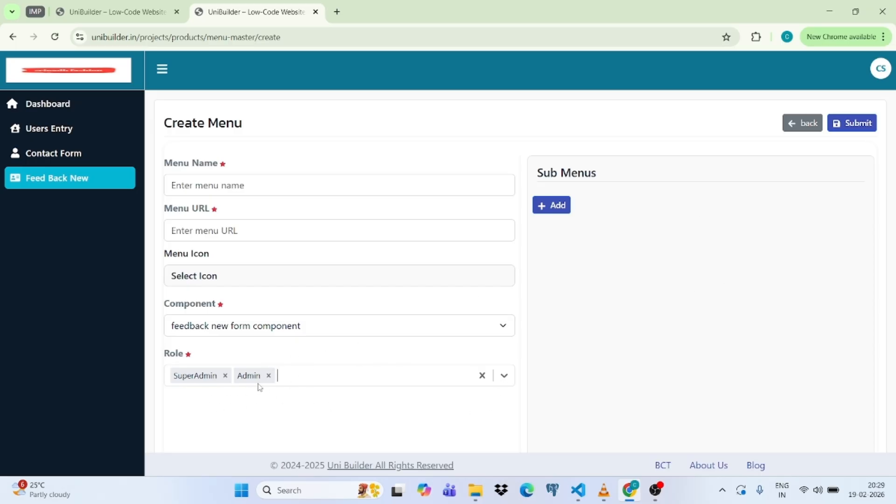
pyautogui.click(847, 125)
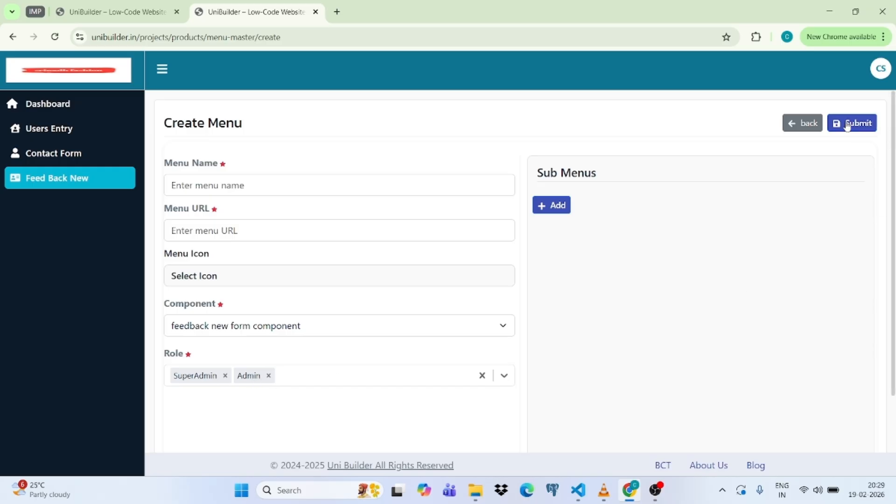
# Return to the Menu List and open Feed Back New's three submitted responses.
pyautogui.click(806, 124)
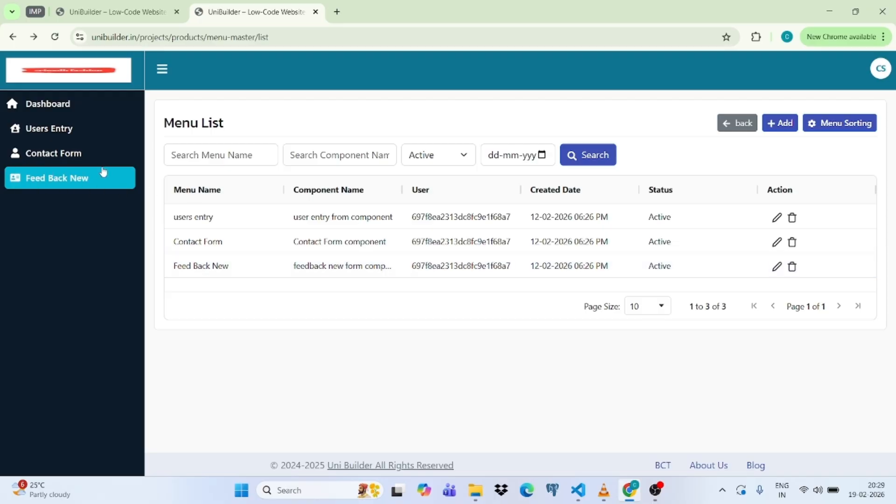
pyautogui.click(41, 180)
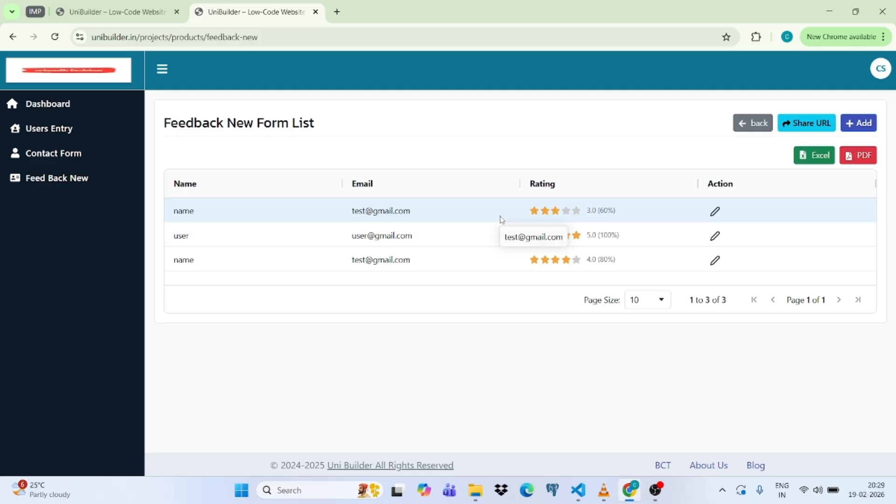
# Try the Name, Email and Comments fields on a new entry, then open and close the first entry's edit page.
pyautogui.click(865, 126)
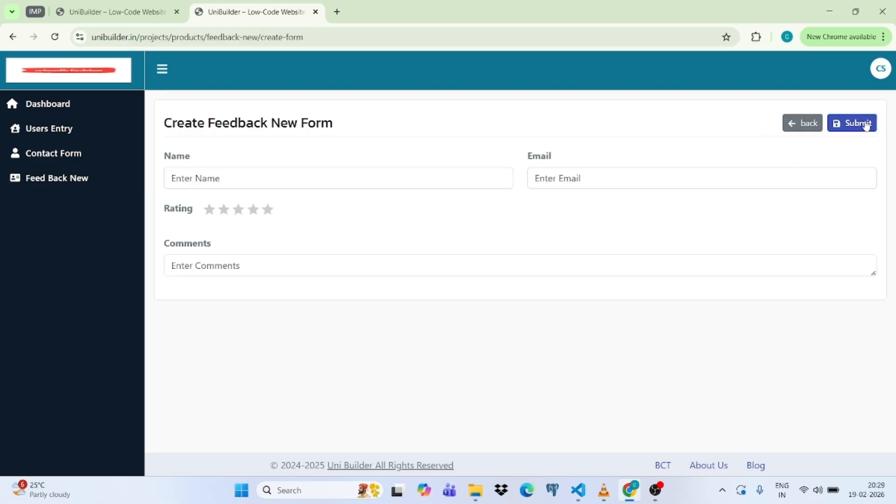
pyautogui.click(250, 178)
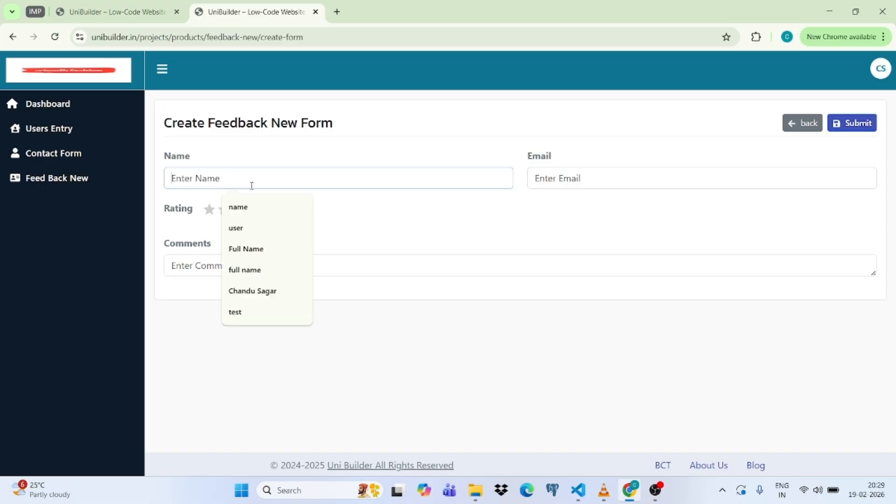
pyautogui.click(610, 177)
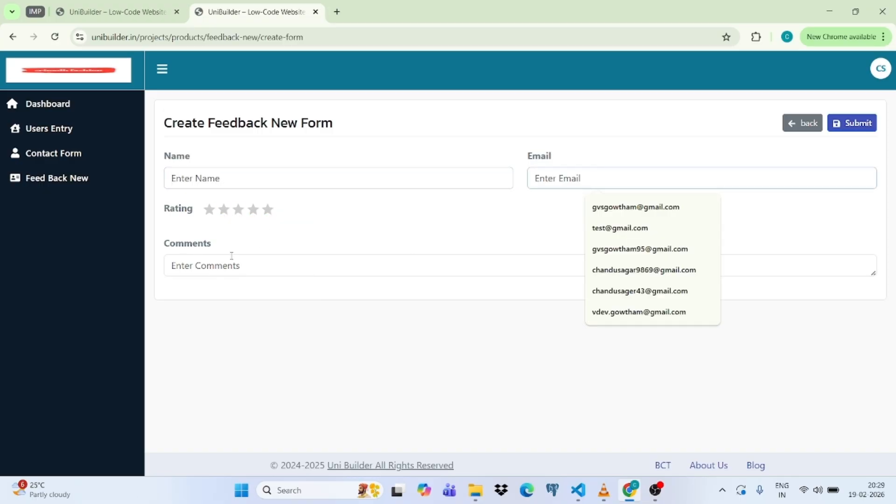
pyautogui.click(297, 262)
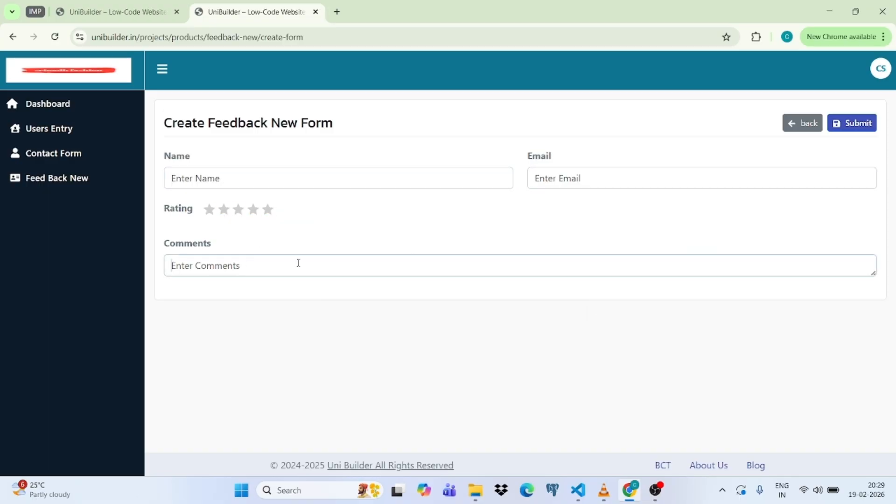
pyautogui.click(804, 124)
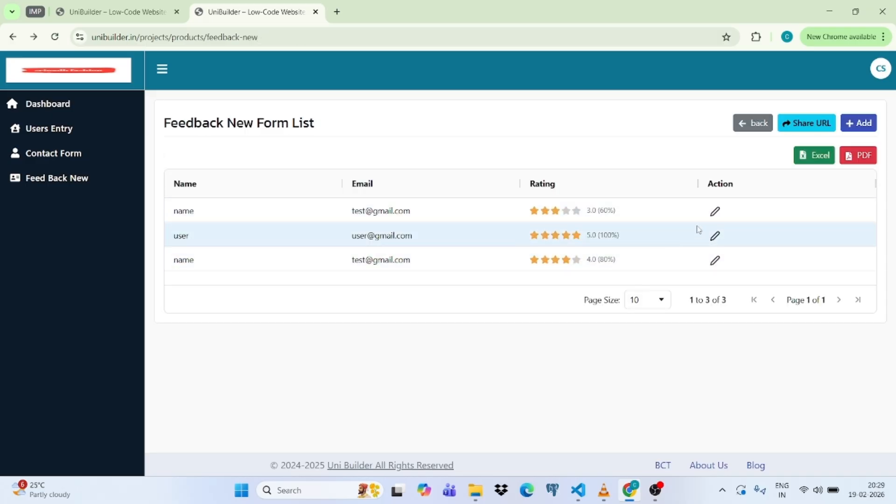
pyautogui.click(715, 211)
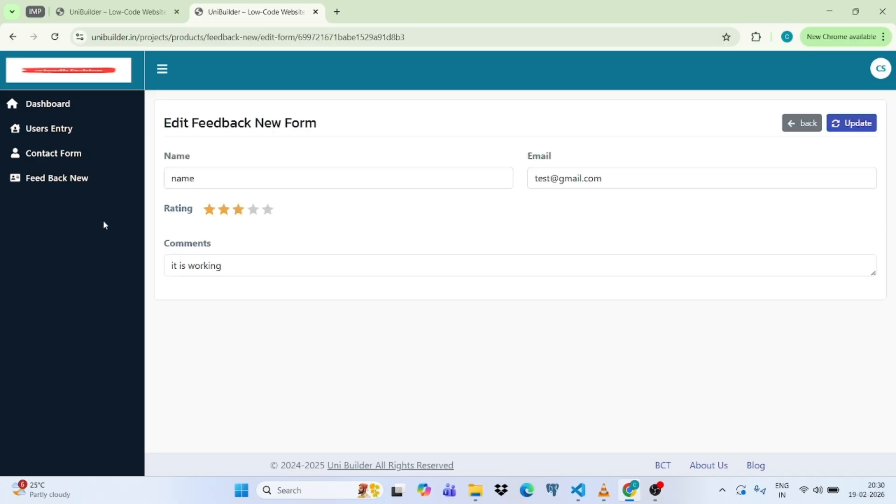
pyautogui.click(788, 127)
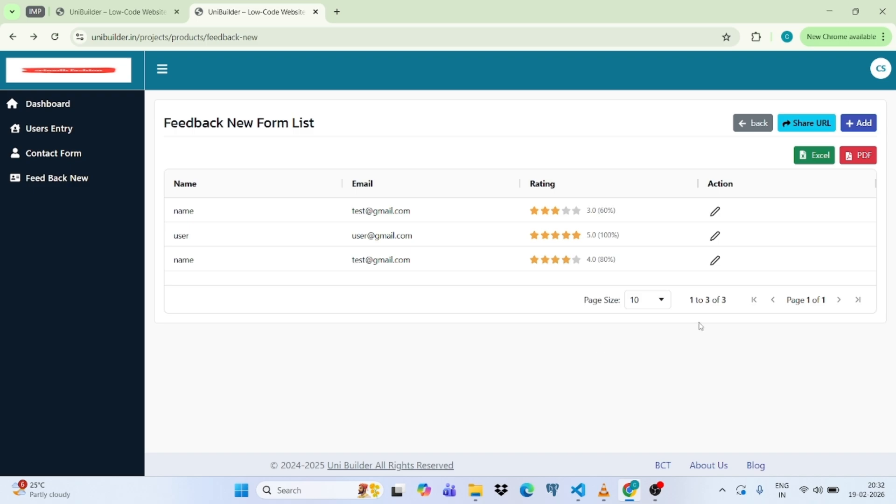
# Set the Share URL expiry to 2026-02-25 at 22:00 and turn the public link off.
pyautogui.click(805, 129)
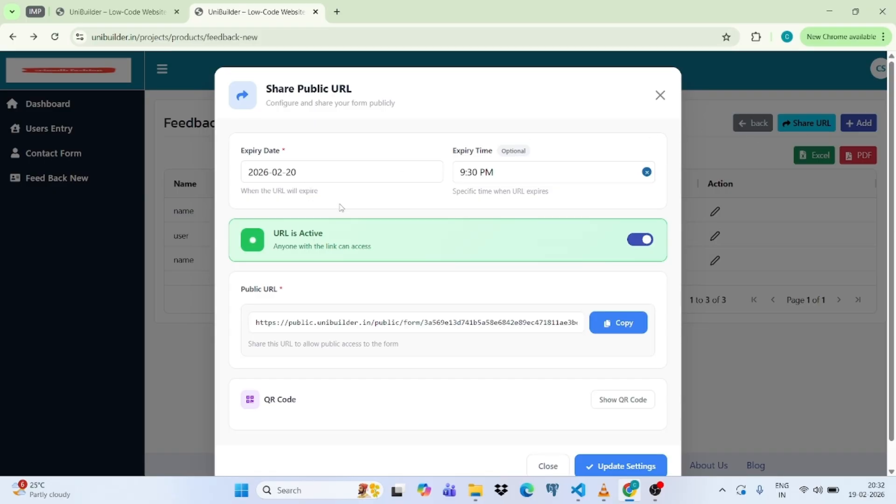
pyautogui.click(341, 174)
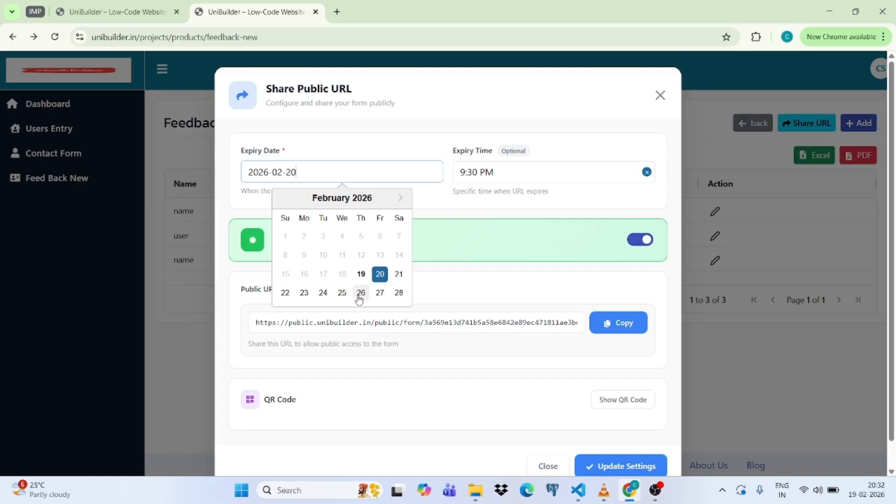
pyautogui.click(342, 292)
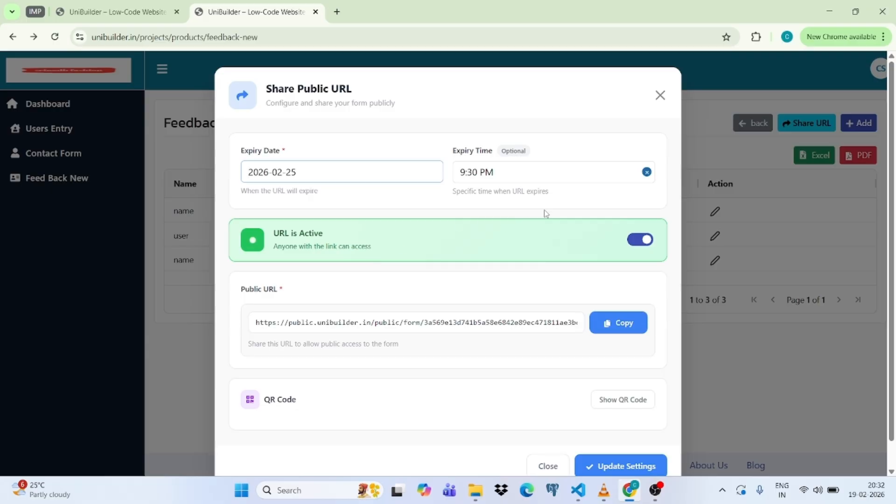
pyautogui.click(295, 176)
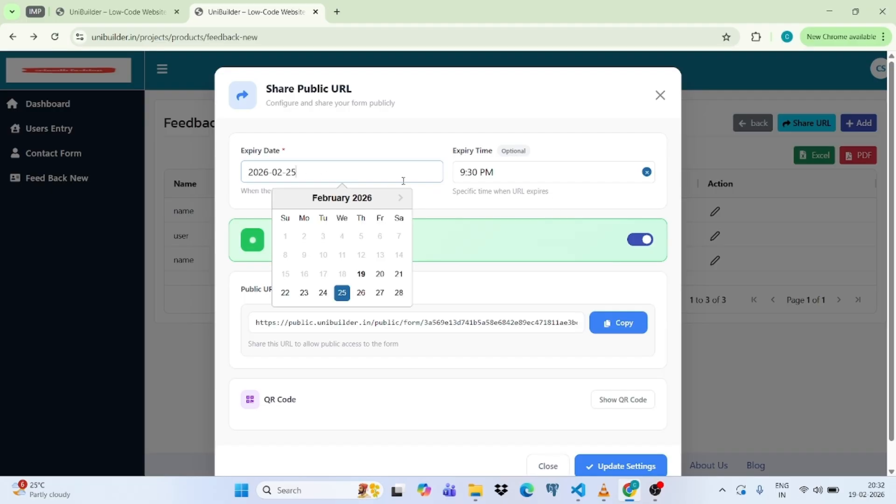
pyautogui.click(517, 171)
pyautogui.scroll(-1, 573, 304)
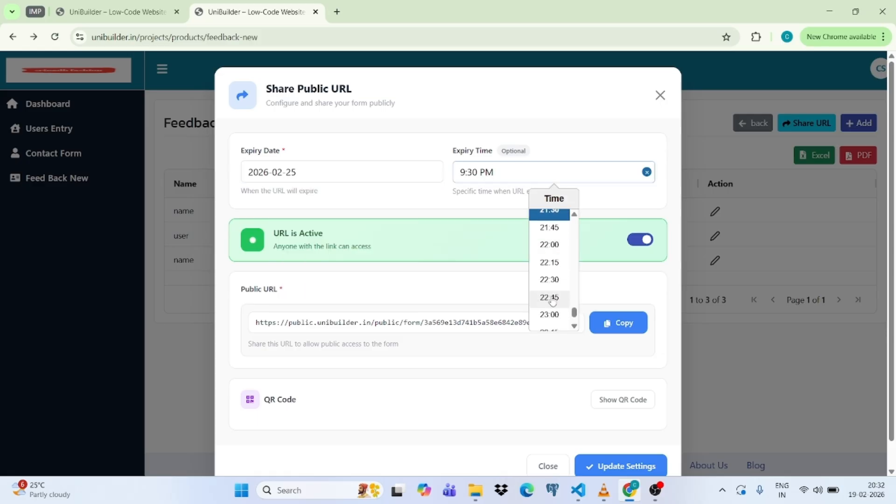
pyautogui.click(554, 249)
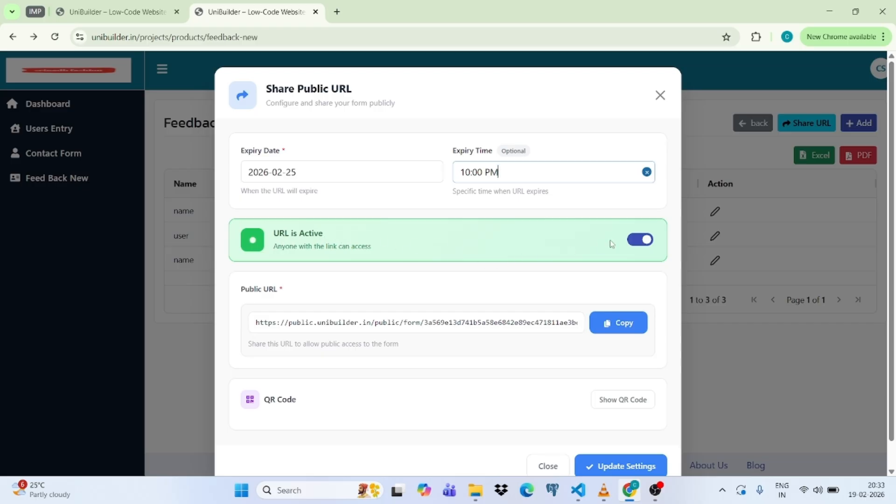
pyautogui.click(634, 245)
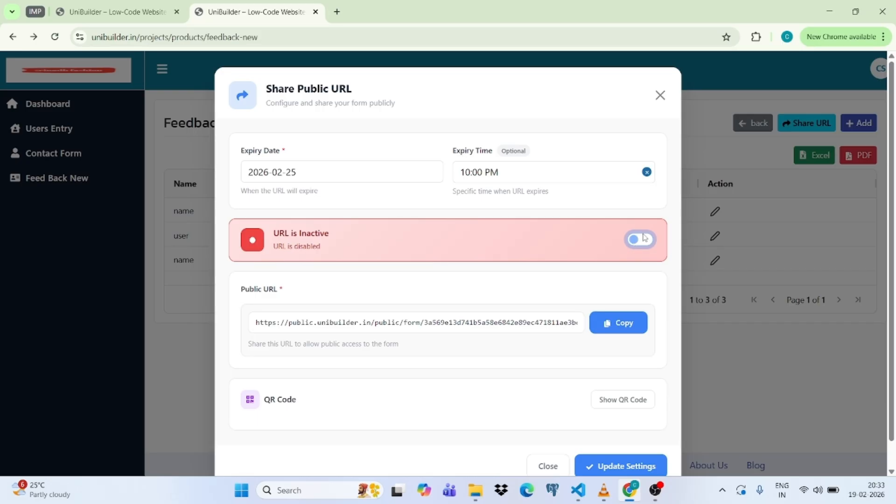
# Turn the public form URL back on and copy the link.
pyautogui.click(647, 240)
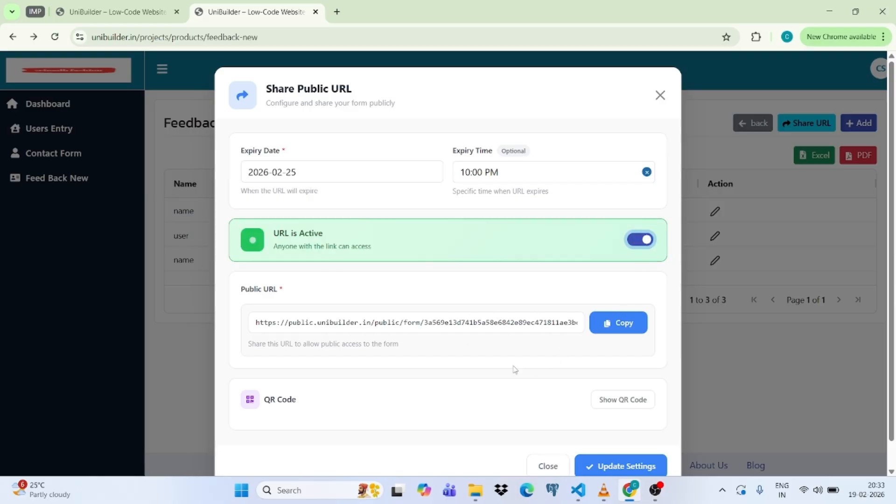
pyautogui.scroll(-1, 494, 343)
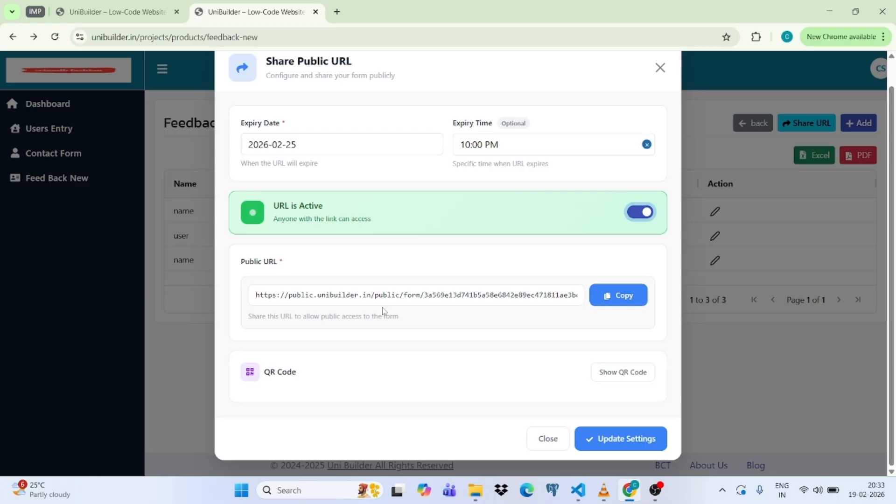
pyautogui.click(615, 299)
# Show the link's QR code, then copy the public form link again.
pyautogui.click(626, 372)
pyautogui.scroll(-2, 475, 363)
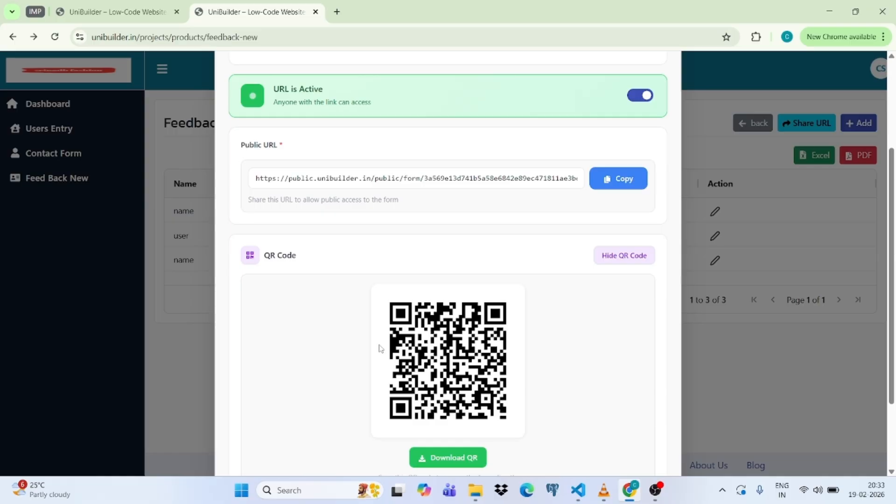
pyautogui.scroll(2, 429, 353)
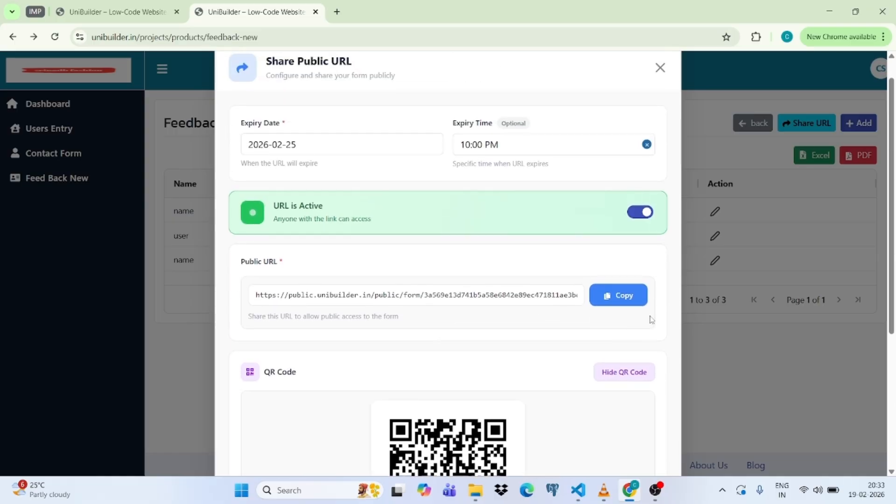
pyautogui.click(611, 299)
# Load the copied public link in a new tab to open the Feedback new Form.
pyautogui.click(337, 12)
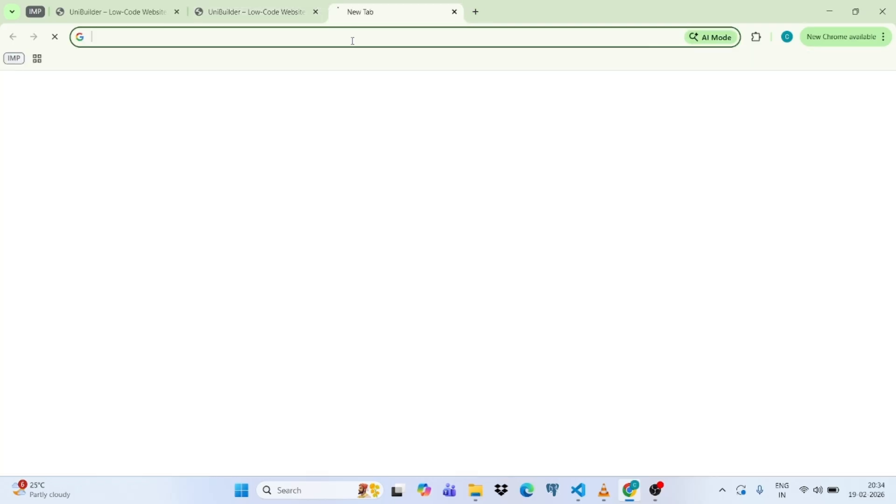
pyautogui.click(319, 41)
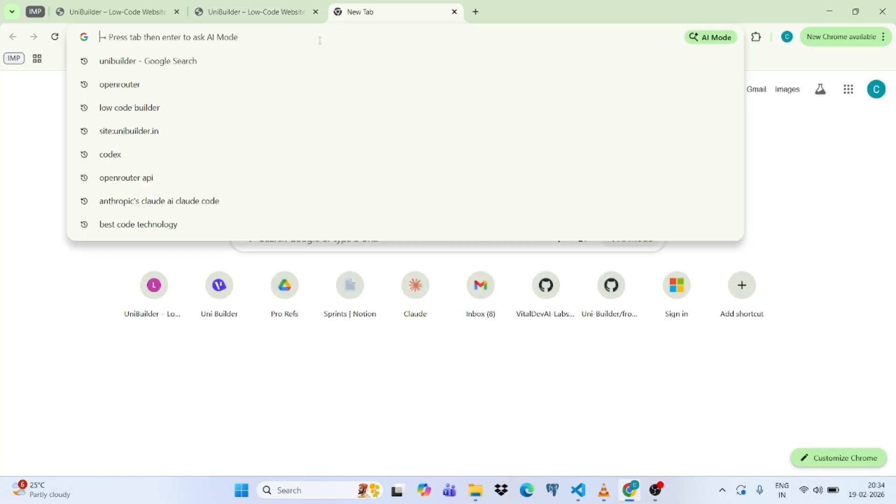
pyautogui.hotkey('ctrl', 'v')
pyautogui.press('Return')
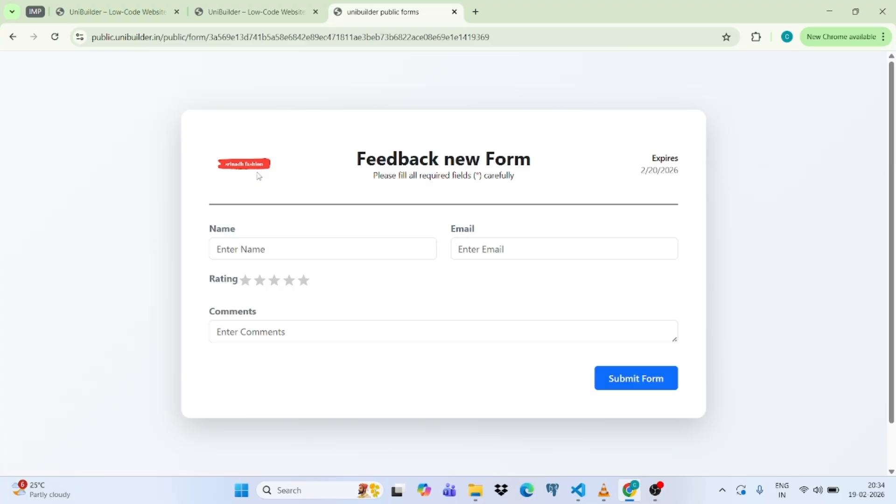
pyautogui.moveTo(353, 161); pyautogui.dragTo(537, 168)
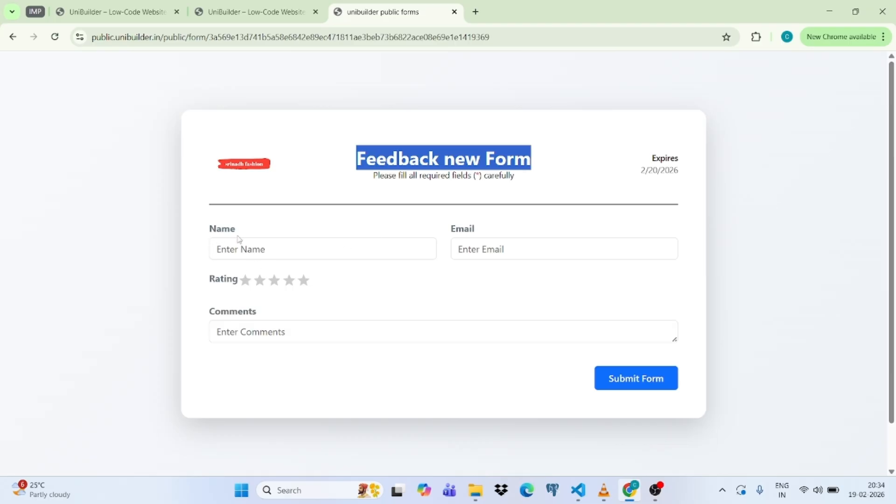
# Enter the name 'test old data' and a test email address.
pyautogui.scroll(-1, 488, 334)
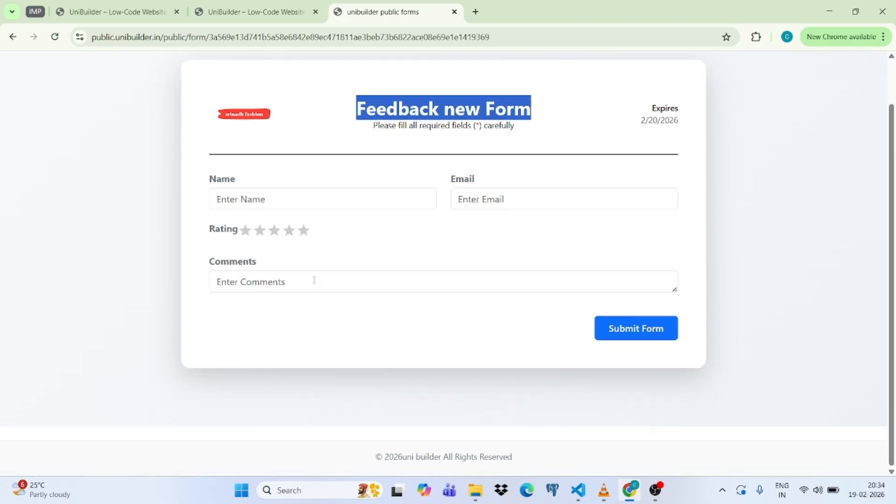
pyautogui.click(246, 196)
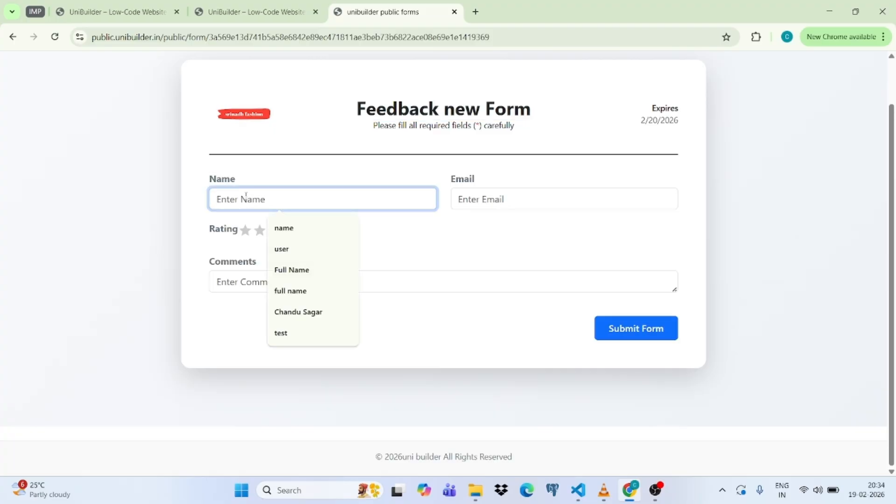
pyautogui.write('test ')
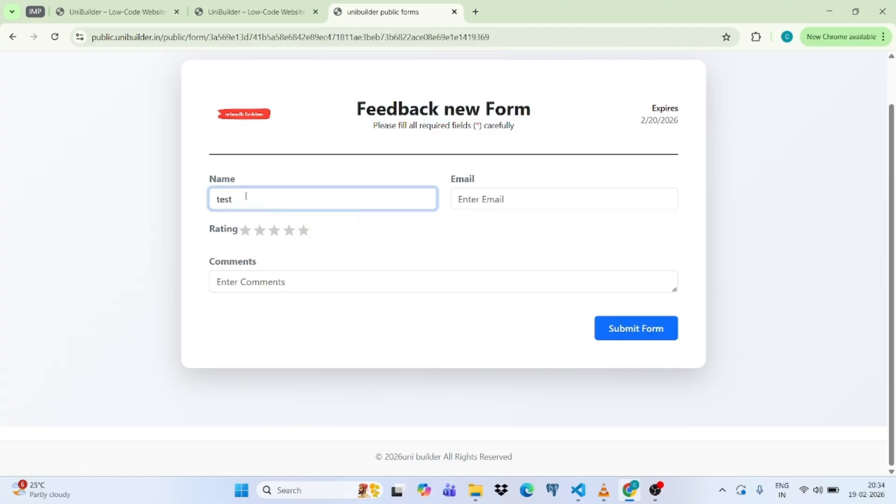
pyautogui.write('old data')
pyautogui.click(507, 200)
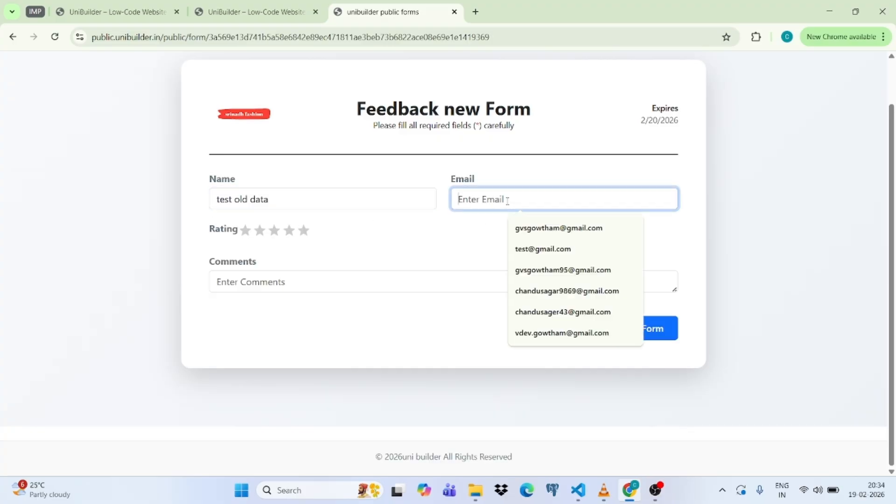
pyautogui.write('te')
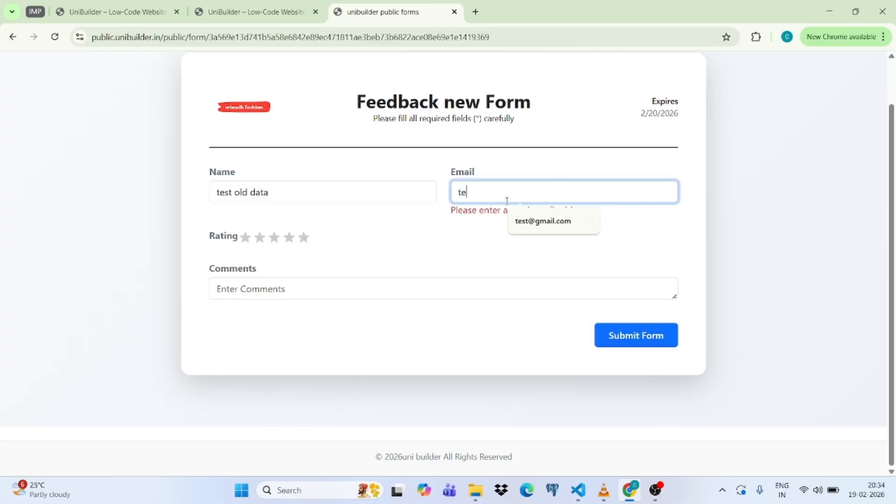
pyautogui.write('st1')
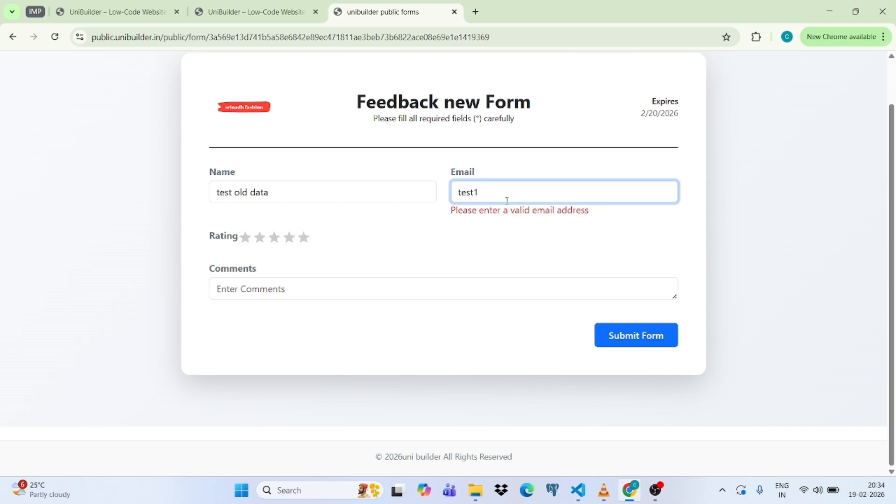
pyautogui.write('@gmail.com')
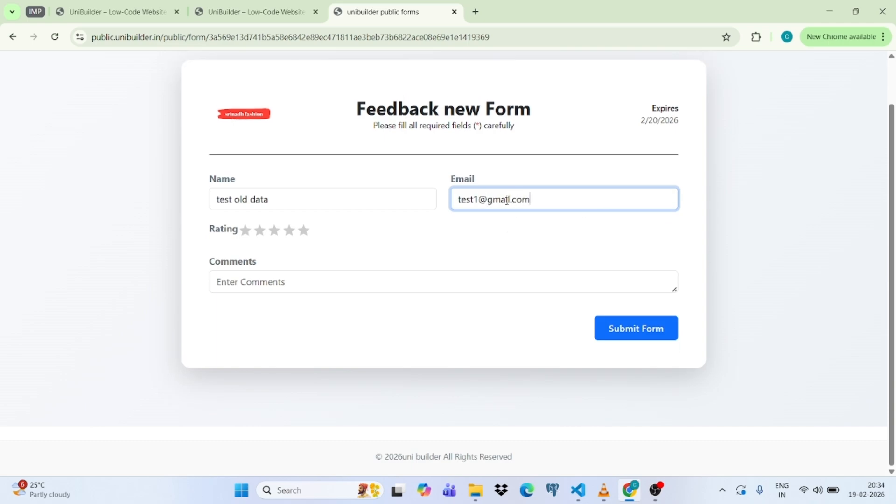
# Give five stars, comment 'it is working fine', and submit the form.
pyautogui.click(301, 236)
pyautogui.click(302, 236)
pyautogui.click(307, 282)
pyautogui.write('it ')
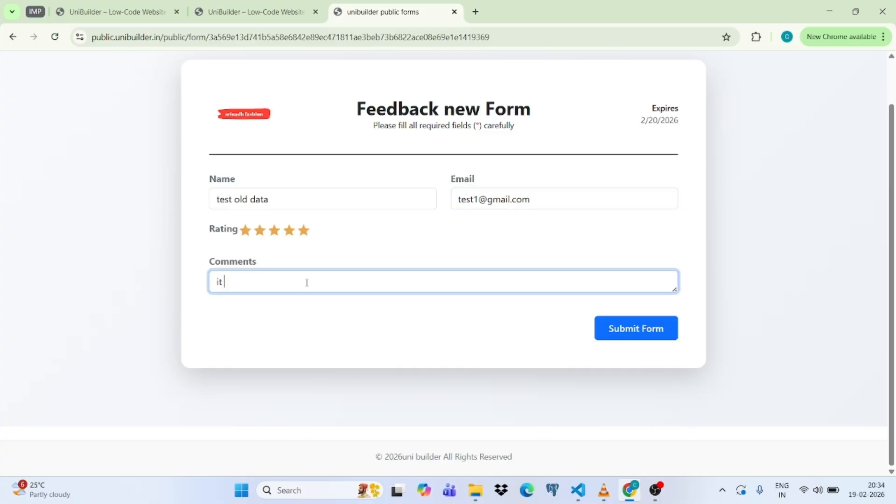
pyautogui.write('is working fine')
pyautogui.click(417, 238)
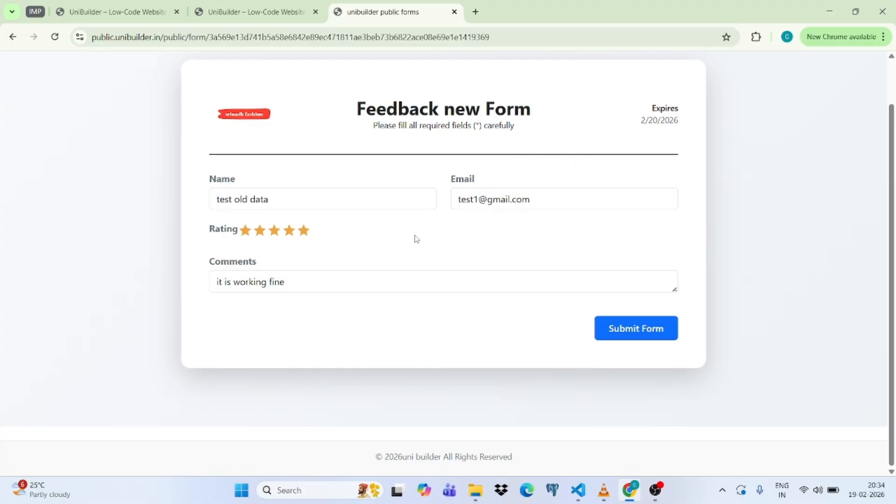
pyautogui.click(646, 334)
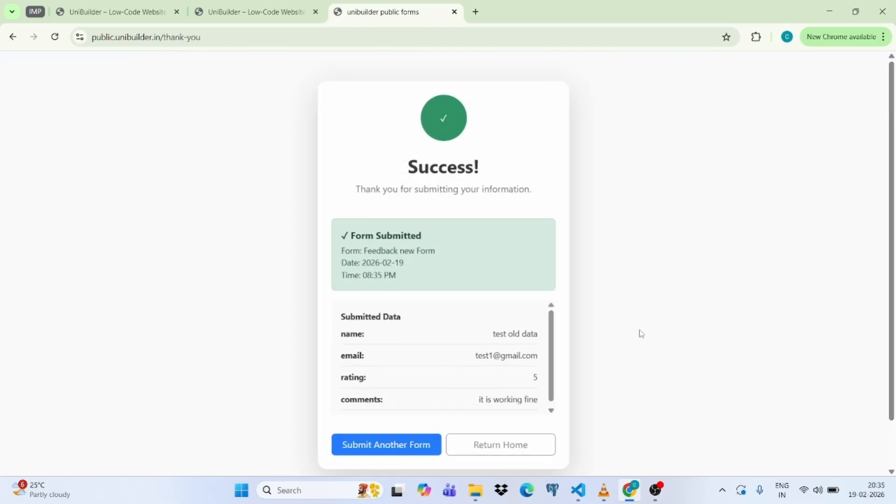
# Review the submitted entry on the Success page, then switch back to the admin sharing-settings tab.
pyautogui.scroll(-1, 441, 216)
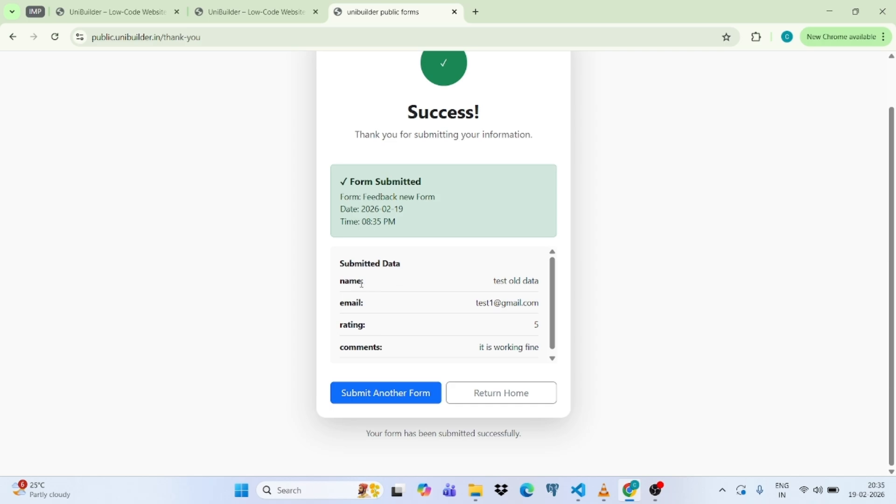
pyautogui.moveTo(339, 281); pyautogui.dragTo(359, 279)
pyautogui.scroll(-1, 466, 279)
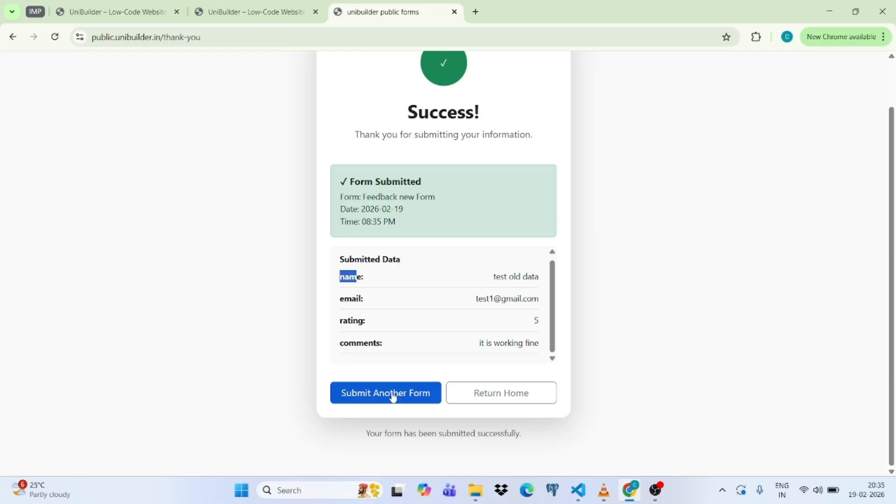
pyautogui.click(260, 10)
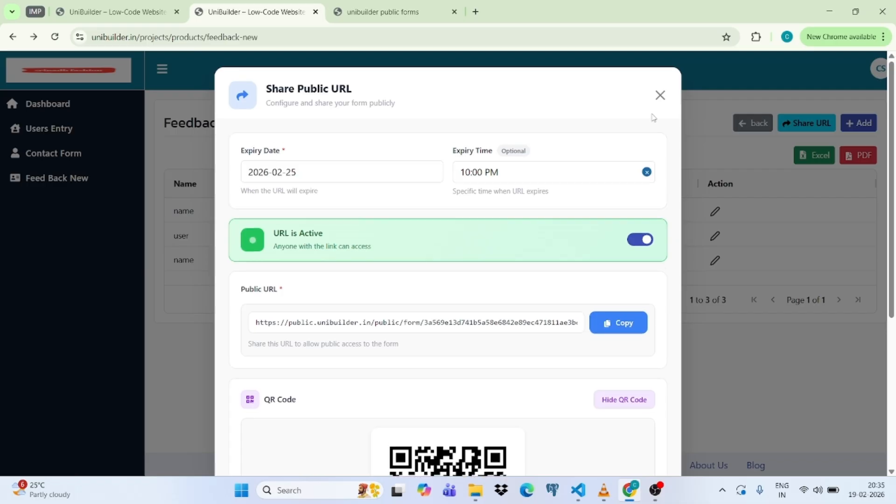
# Close the sharing dialog, reload Feed Back New records, recheck the confirmation, then return to Project List.
pyautogui.click(660, 95)
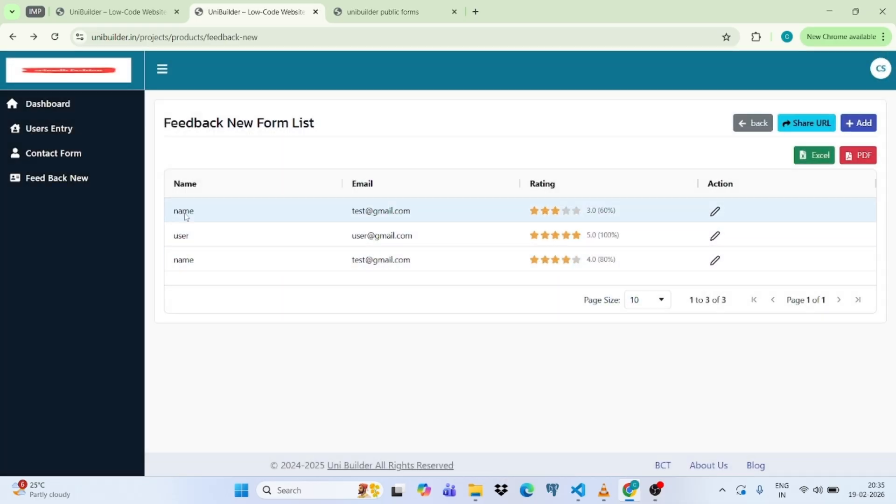
pyautogui.click(58, 157)
pyautogui.click(53, 184)
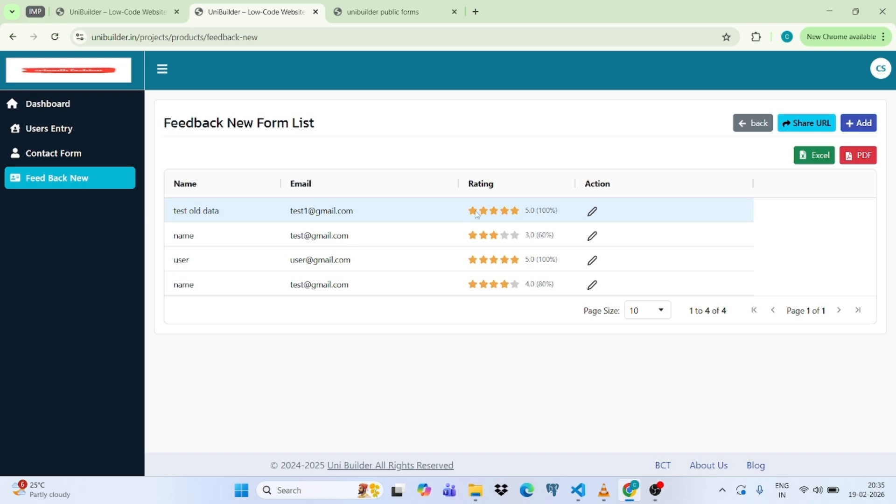
pyautogui.click(383, 3)
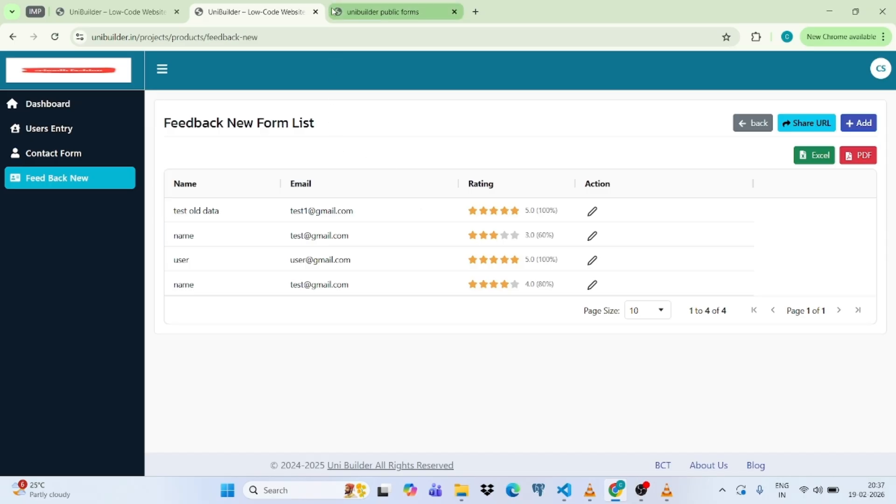
pyautogui.click(150, 12)
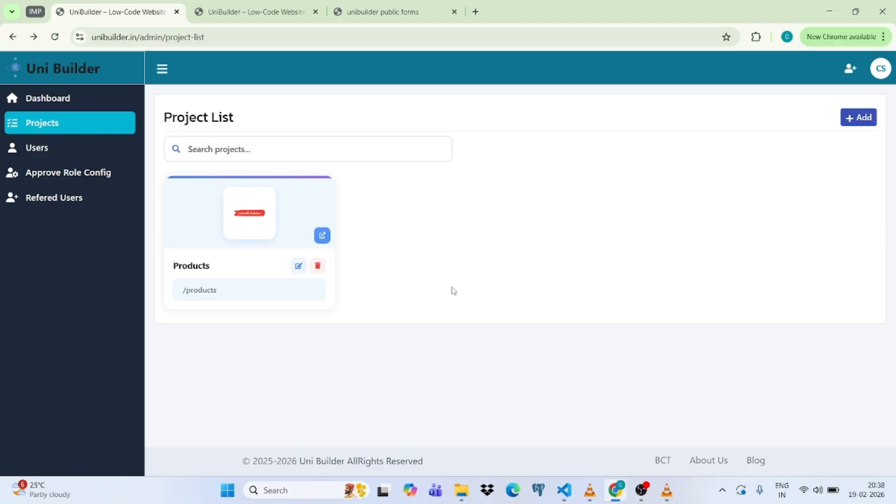
# Flip to the Feedback New records tab and back, then open the Users list.
pyautogui.hotkey('ctrl', 'Tab')
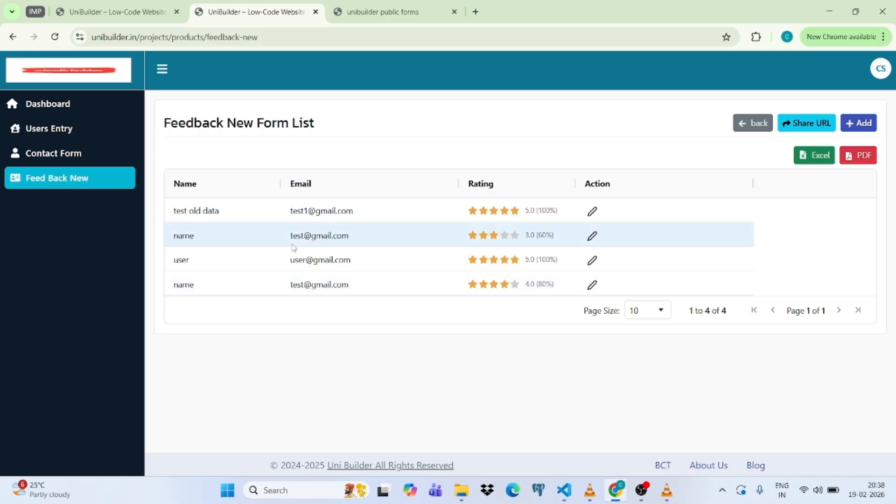
pyautogui.hotkey('ctrl', 'pageup')
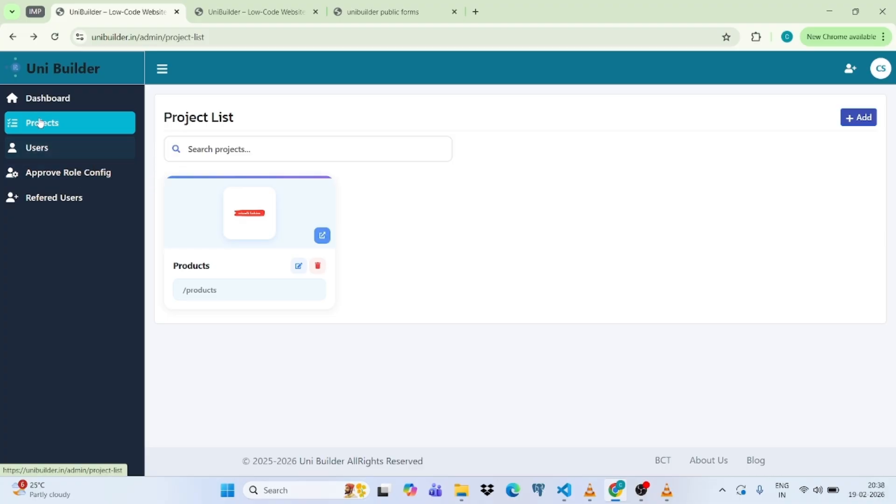
pyautogui.click(51, 155)
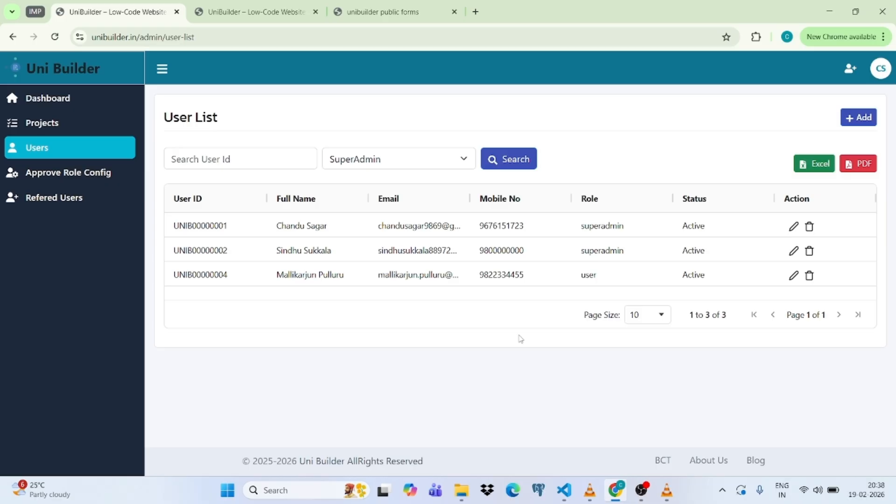
# Start a new user, browse the Role choices without picking one, and show the referral panel.
pyautogui.click(860, 119)
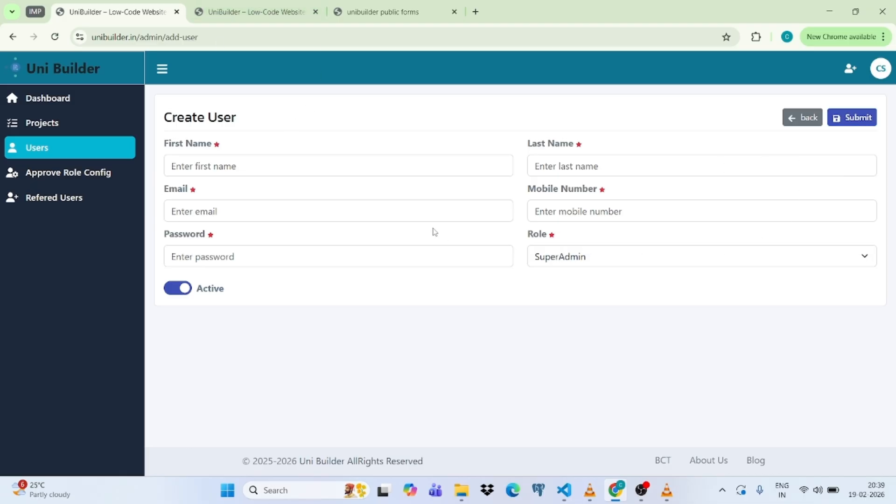
pyautogui.click(626, 259)
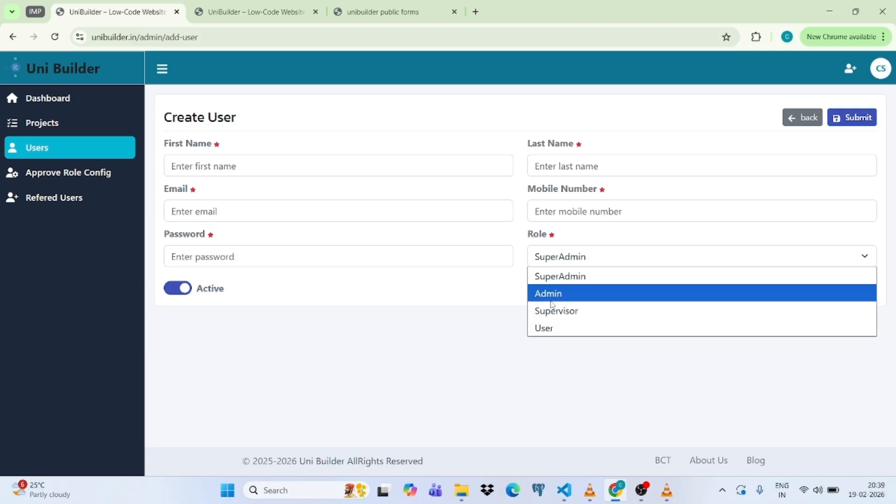
pyautogui.click(470, 288)
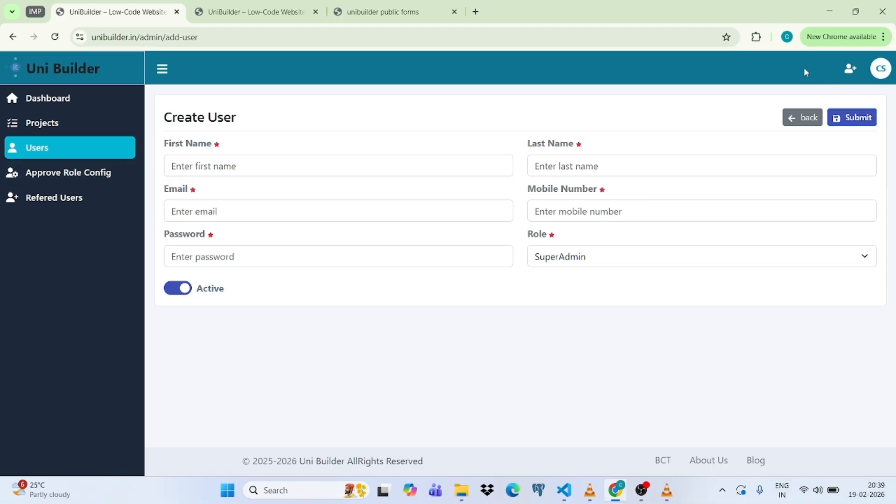
pyautogui.click(851, 73)
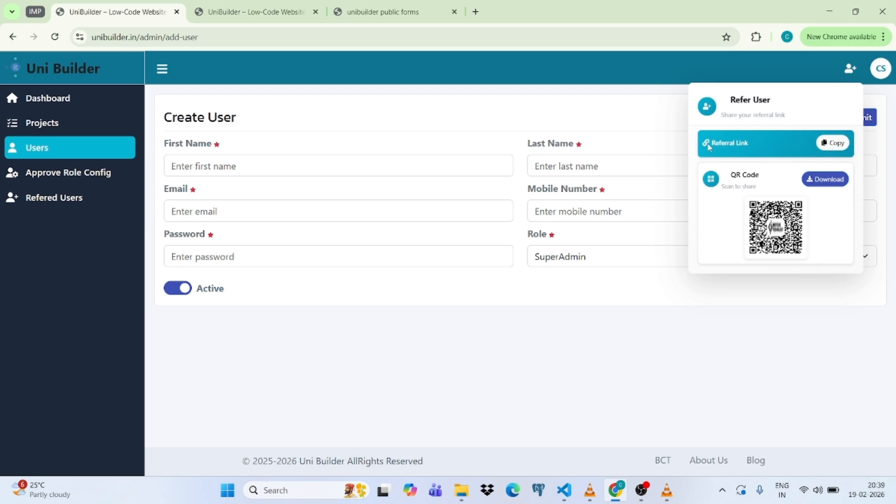
# Copy the referral link, dismiss the referral panel, and go back to the User List.
pyautogui.click(833, 145)
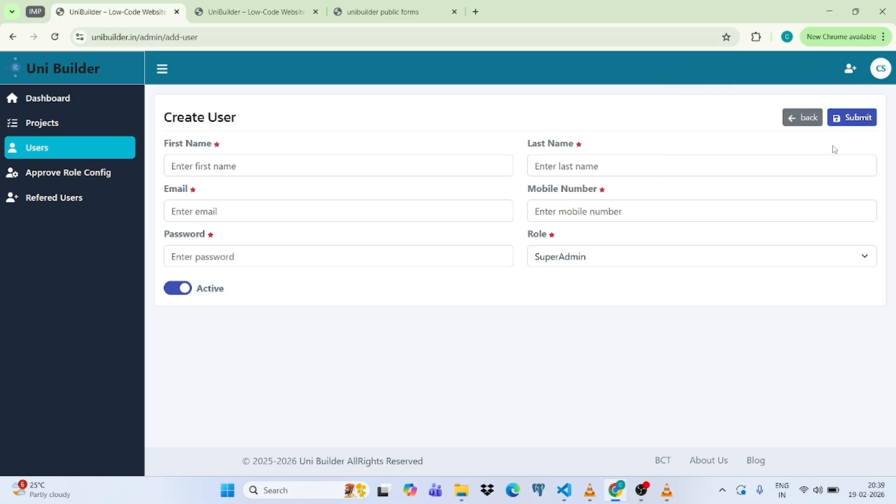
pyautogui.click(851, 69)
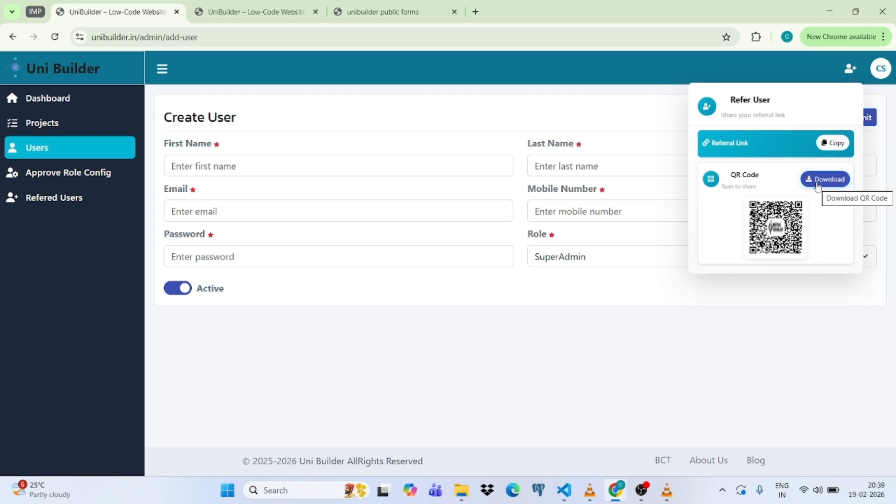
pyautogui.click(601, 295)
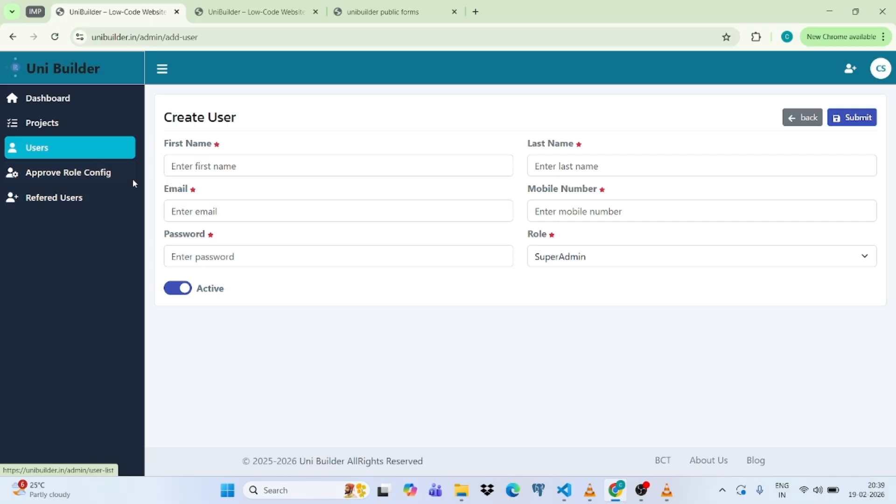
pyautogui.click(798, 116)
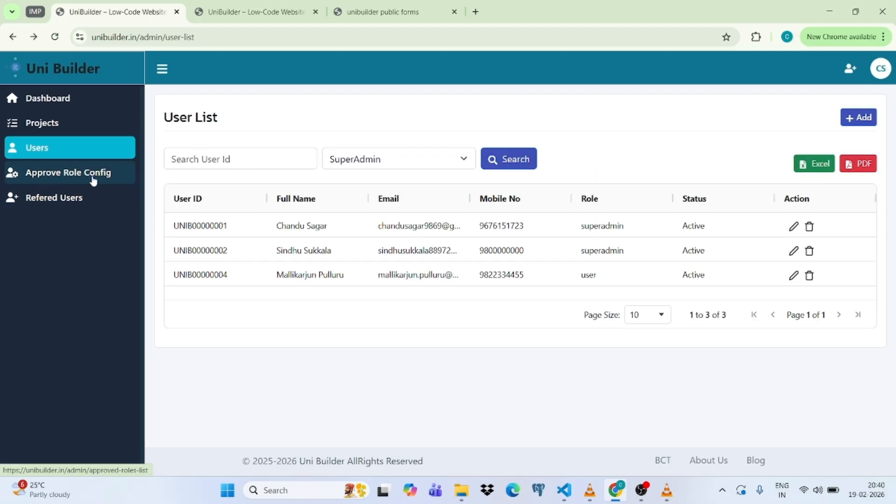
# Open the empty Approve Role Config list and start a new approved role for Products.
pyautogui.click(69, 181)
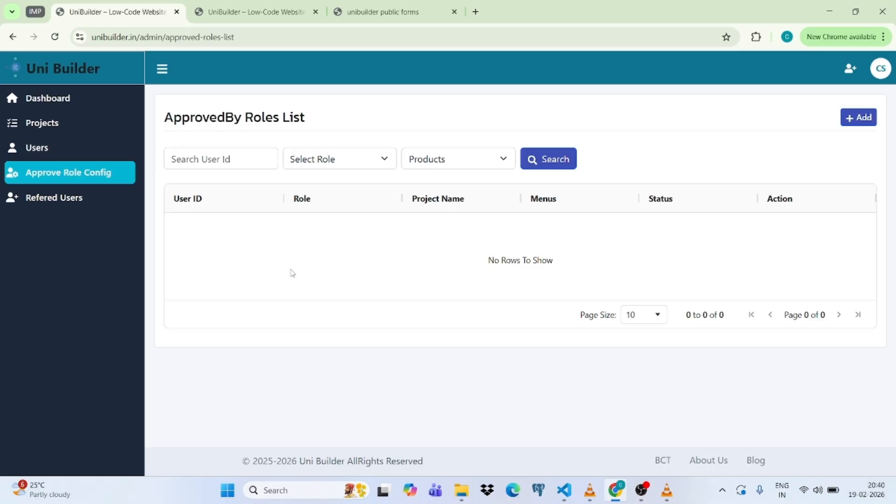
pyautogui.click(861, 118)
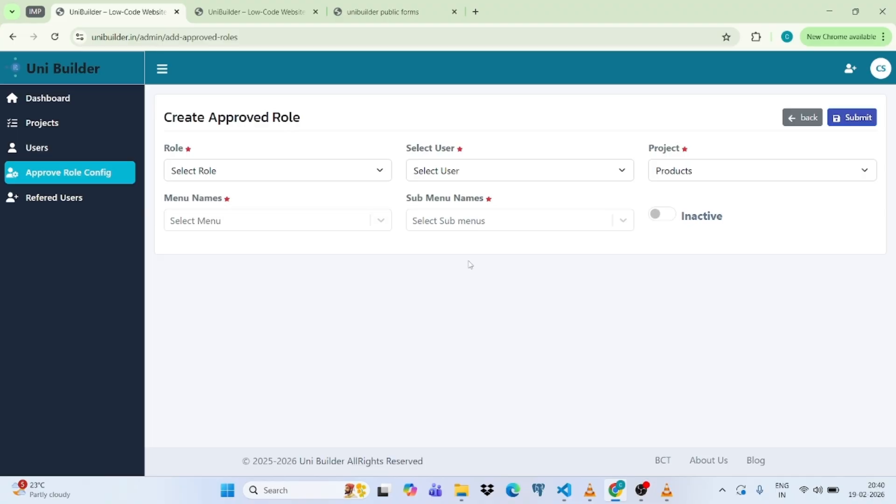
# Browse the Role, Select User, Project, Menu Names and Sub Menu Names options, then leave unsaved.
pyautogui.click(309, 172)
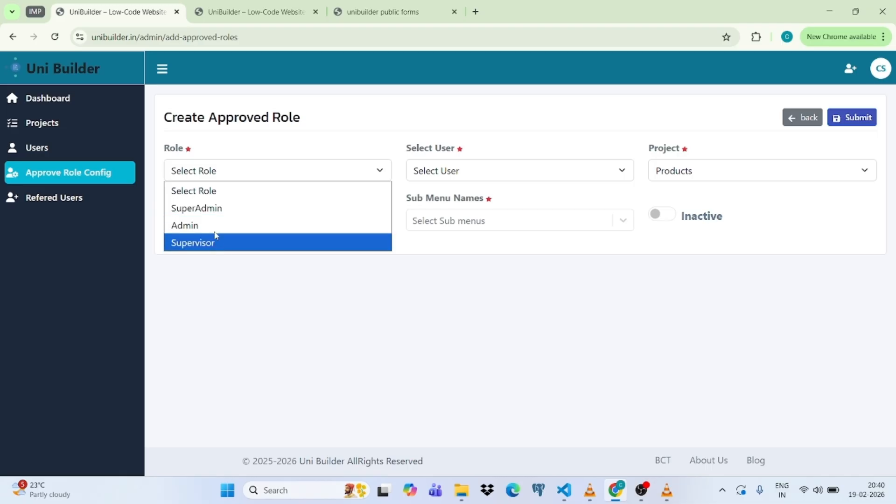
pyautogui.click(519, 175)
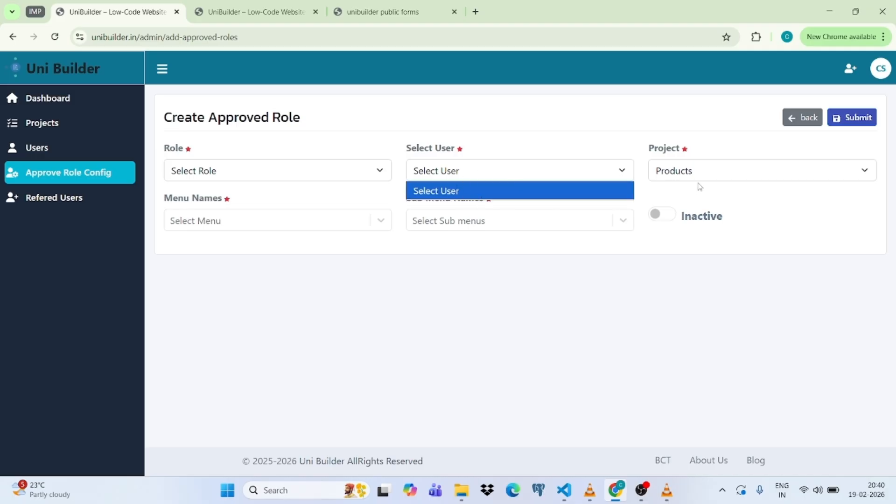
pyautogui.click(732, 173)
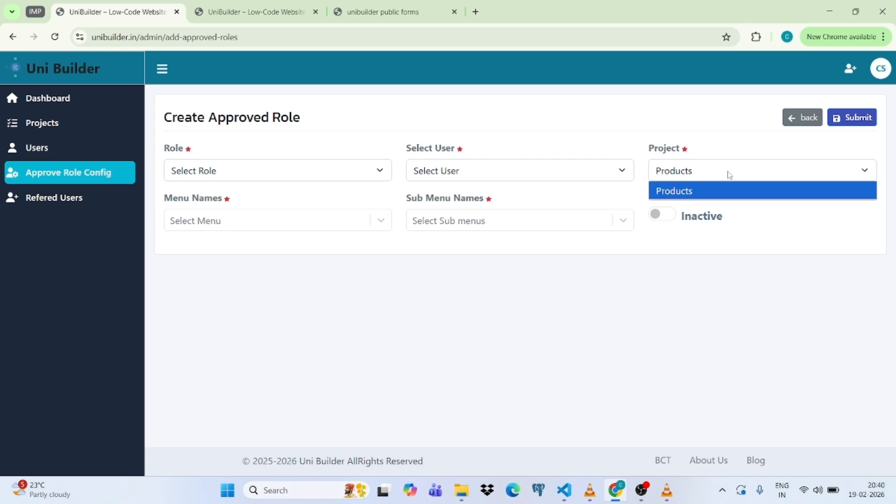
pyautogui.click(222, 224)
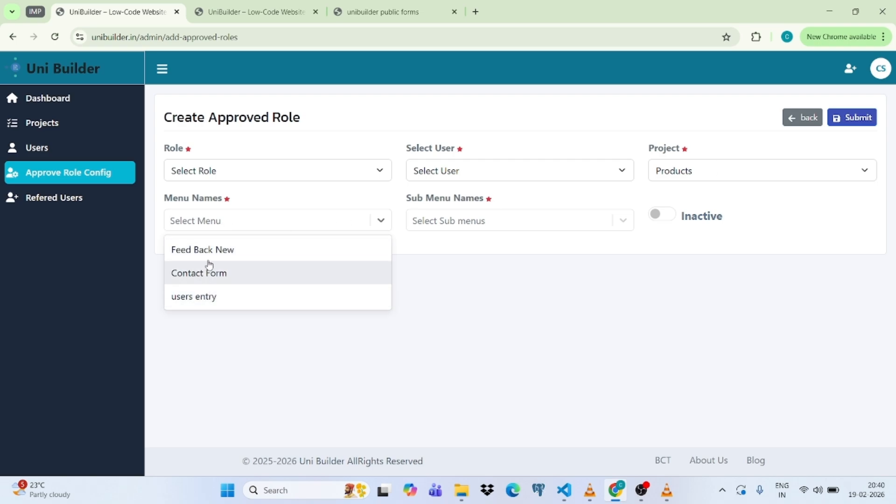
pyautogui.click(515, 225)
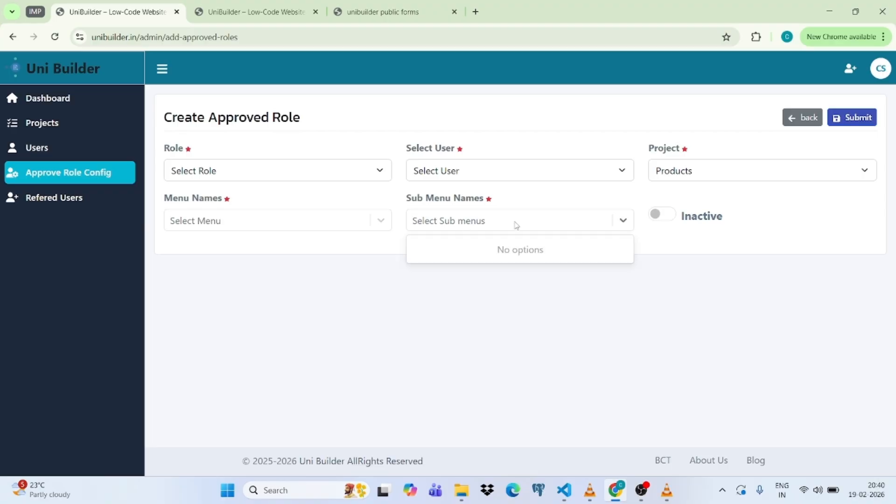
pyautogui.click(398, 320)
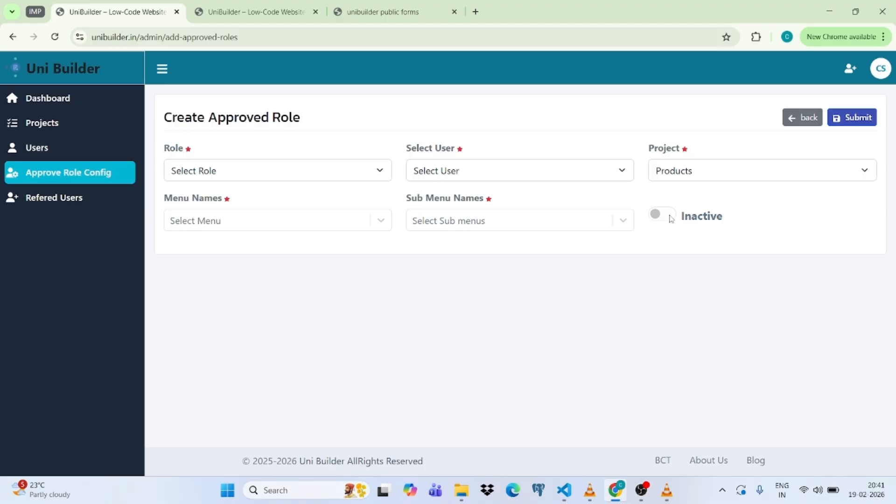
pyautogui.click(803, 117)
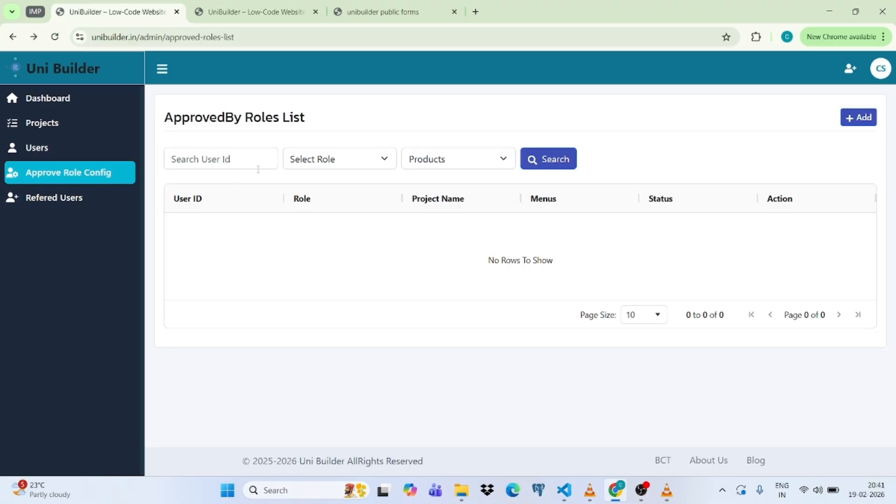
# Glance at the Select Role filter options, then navigate through Users to the Projects list.
pyautogui.click(356, 163)
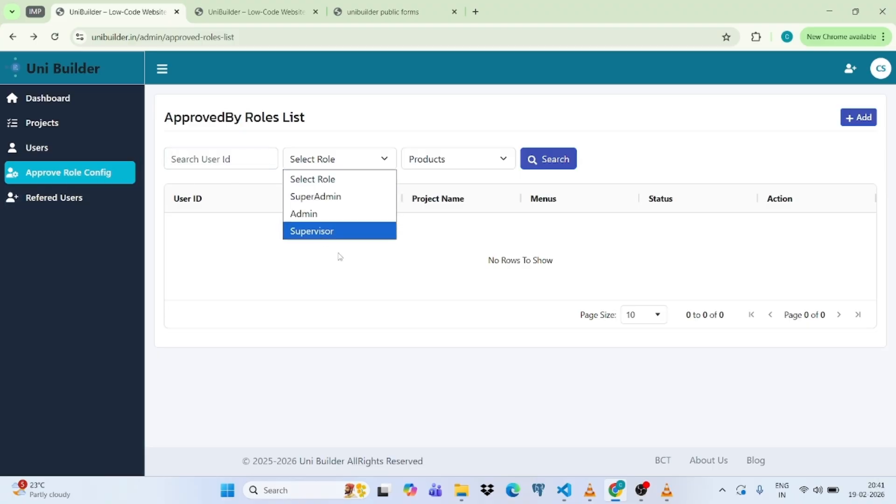
pyautogui.click(38, 150)
pyautogui.click(38, 150)
pyautogui.click(43, 125)
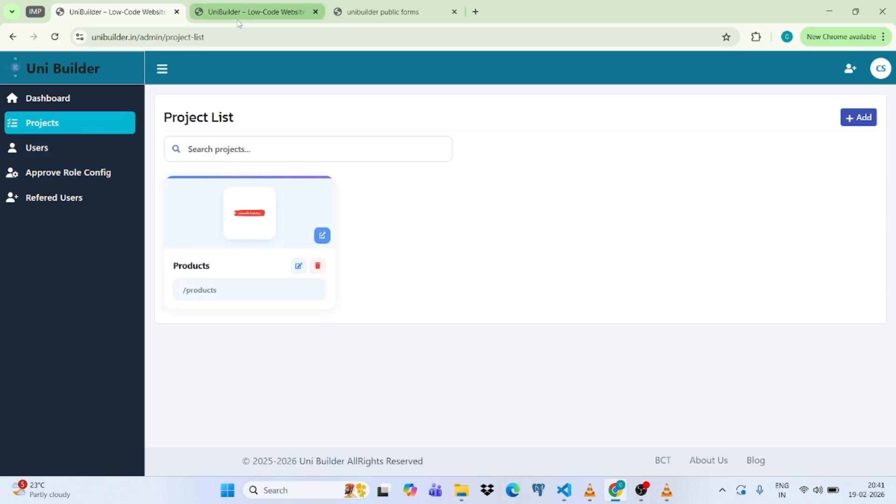
# Open the Products project dashboard and view its Users Entry records.
pyautogui.click(268, 192)
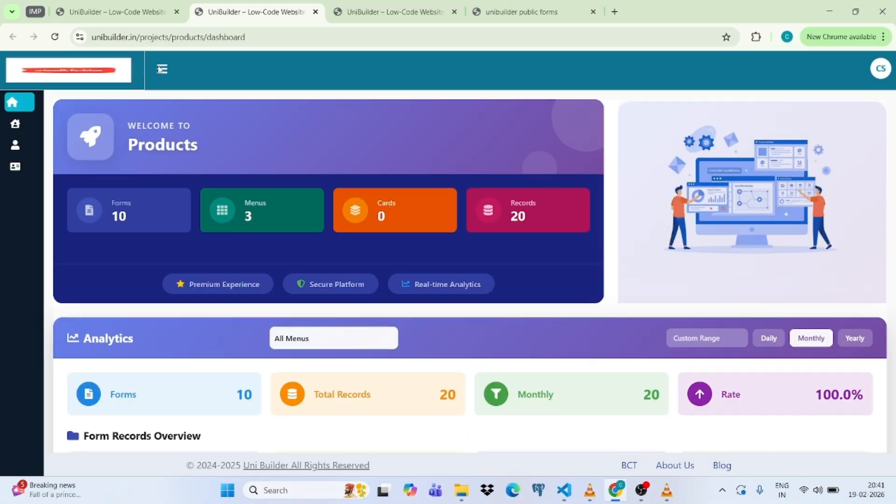
pyautogui.click(160, 69)
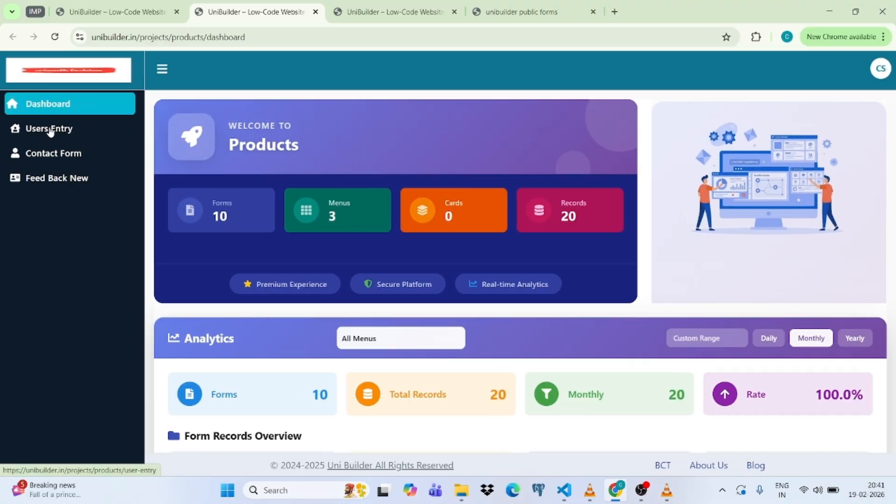
pyautogui.click(50, 130)
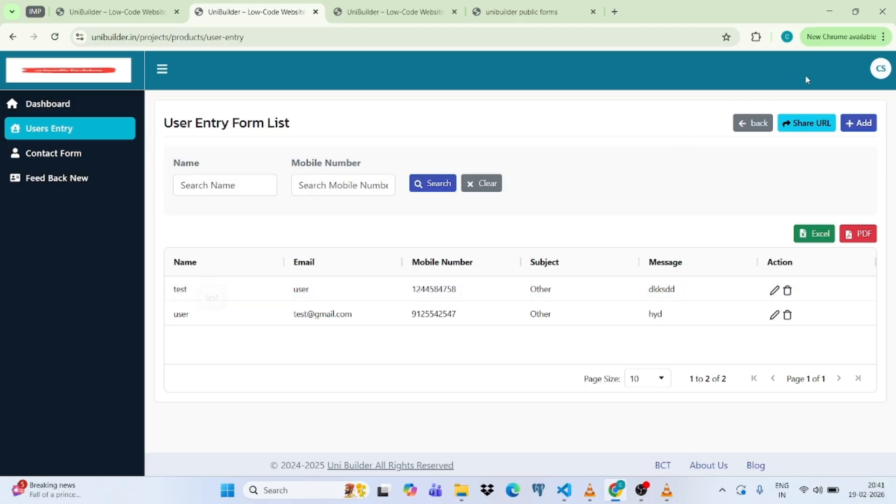
# Bring up the Form Builder's Forms List for the Products project.
pyautogui.click(881, 75)
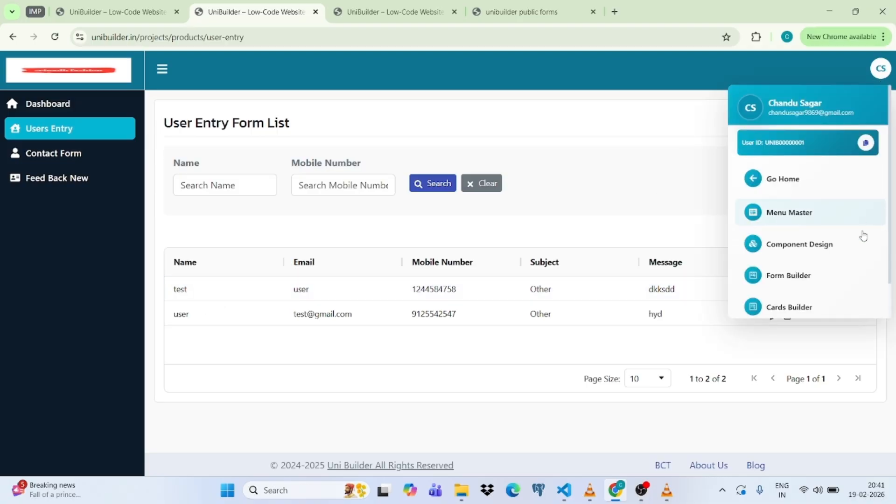
pyautogui.click(798, 275)
pyautogui.click(639, 248)
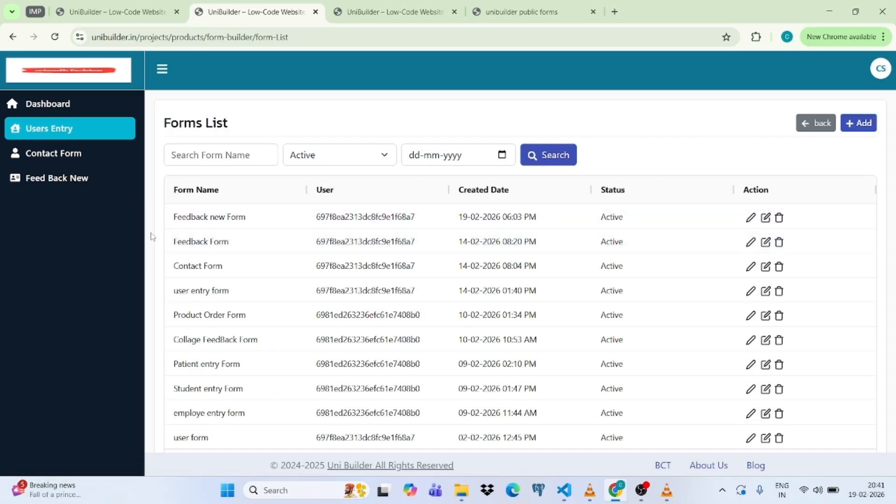
# Edit Feedback new Form, keep its name, and drag a new Text Field below Comments.
pyautogui.click(753, 219)
pyautogui.click(553, 254)
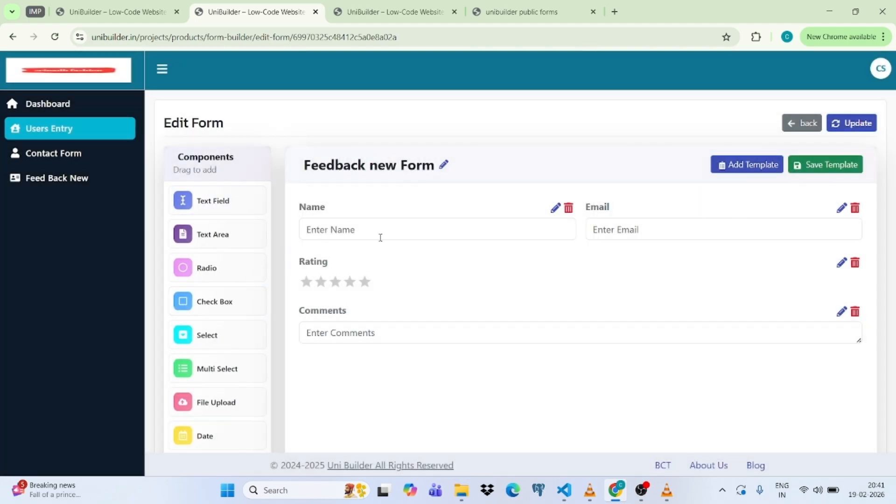
pyautogui.click(420, 333)
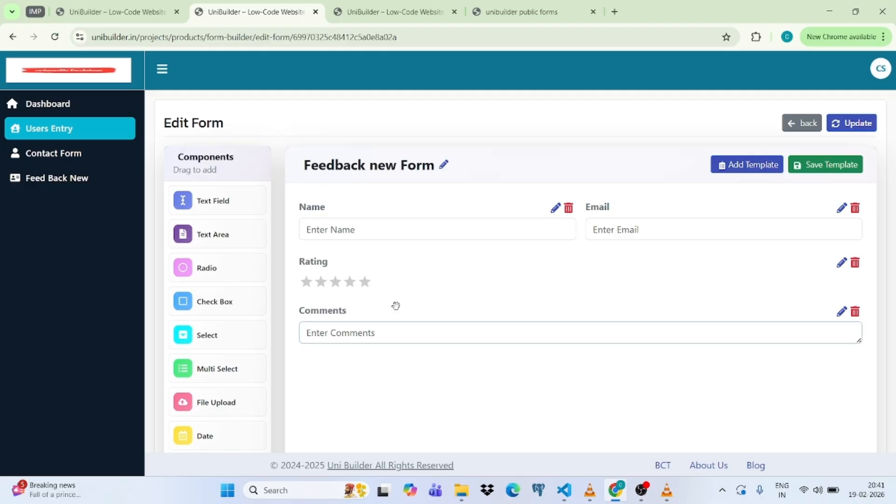
pyautogui.moveTo(217, 201); pyautogui.dragTo(398, 357)
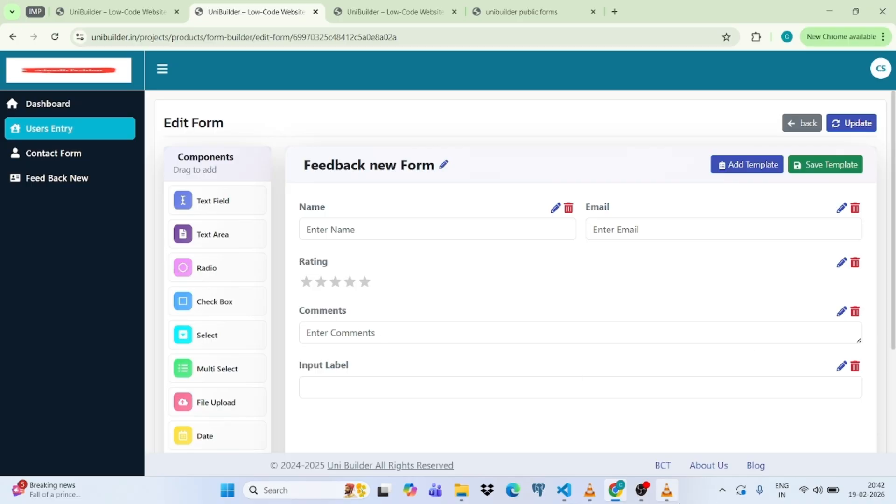
pyautogui.moveTo(667, 490)
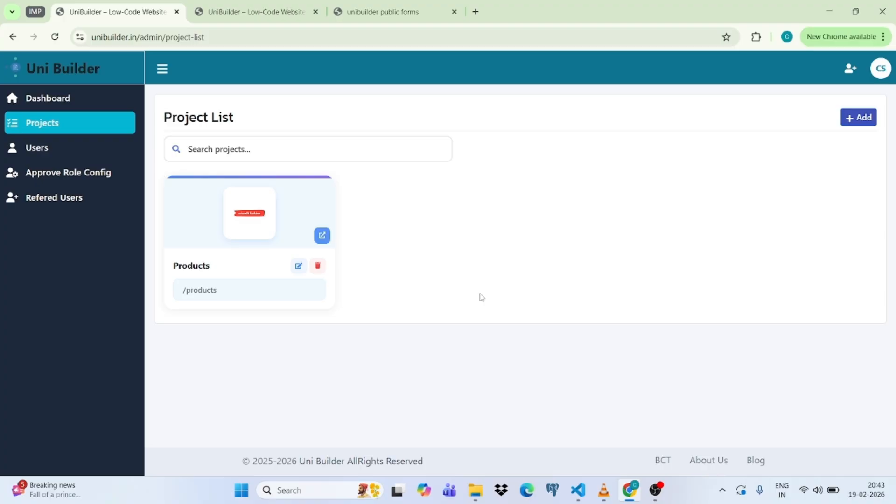
# Browse the Users, ApprovedBy Roles and Refered Users lists, returning to the empty ApprovedBy Roles List.
pyautogui.click(56, 148)
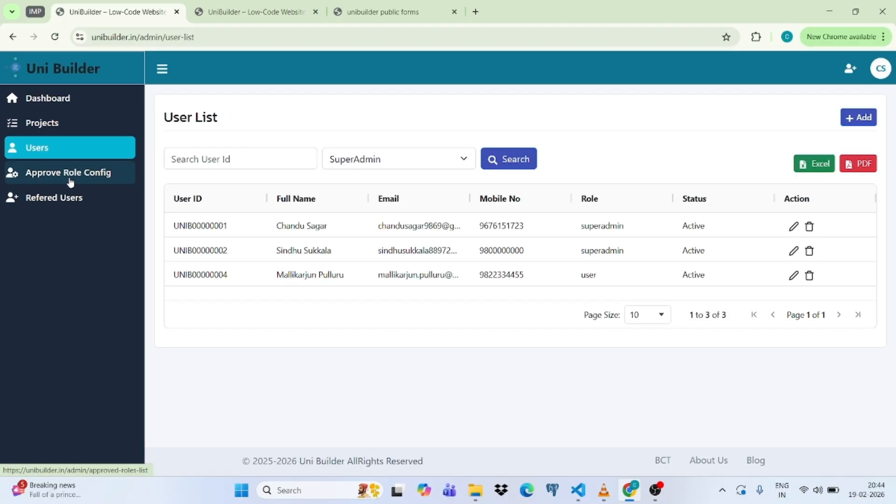
pyautogui.click(71, 181)
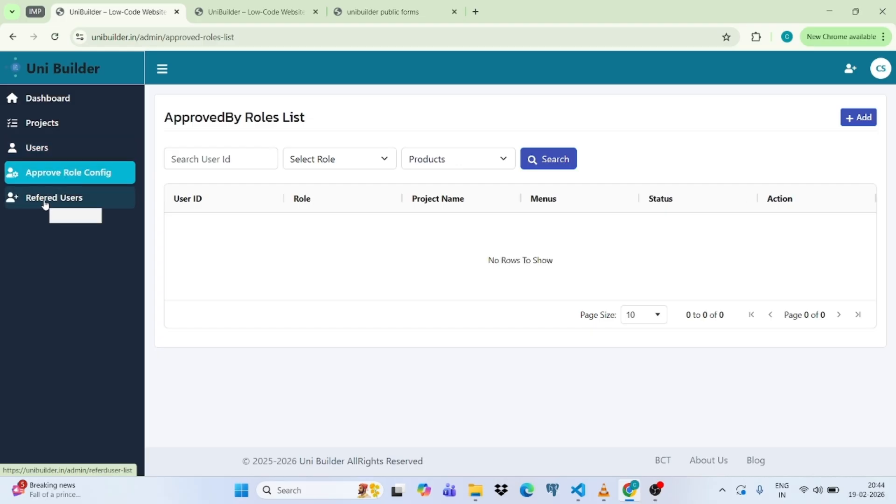
pyautogui.click(45, 201)
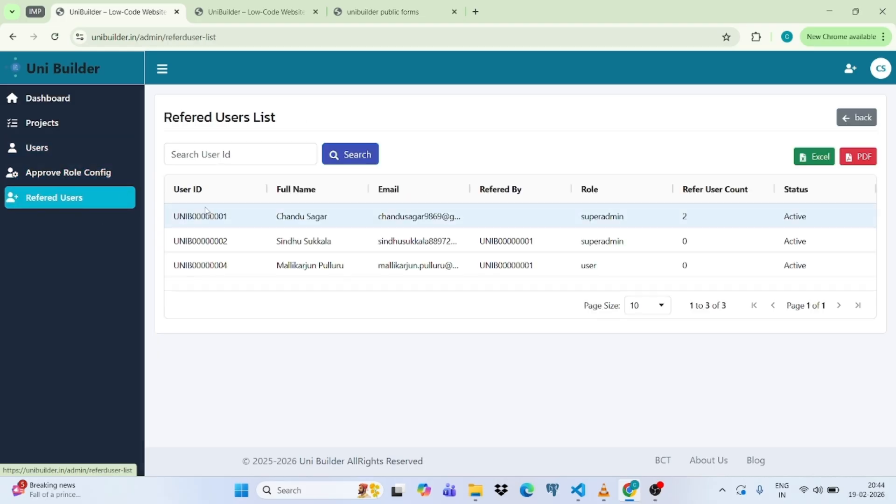
pyautogui.click(49, 178)
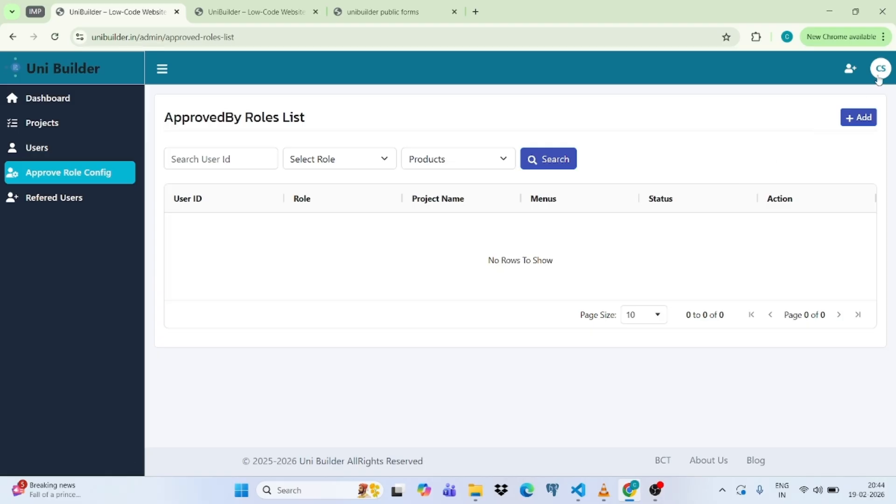
pyautogui.click(881, 71)
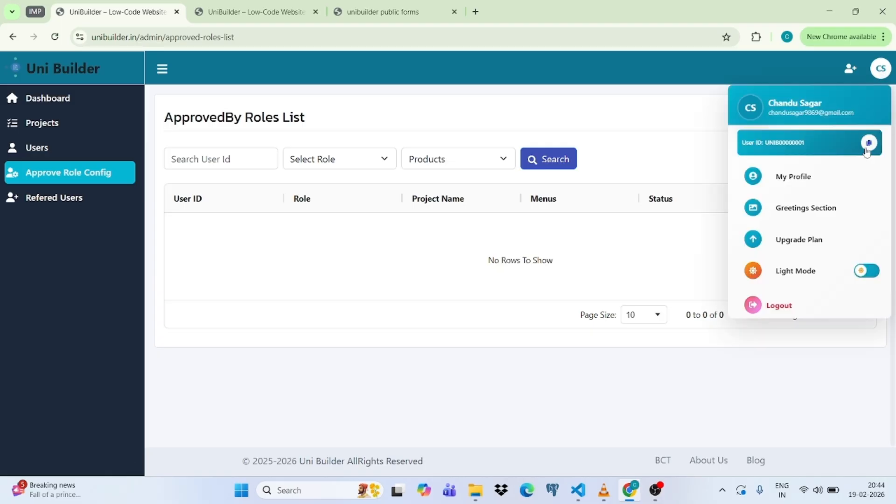
# Review the superadmin profile and Starter plan, then open the empty Greeting Section List.
pyautogui.click(792, 179)
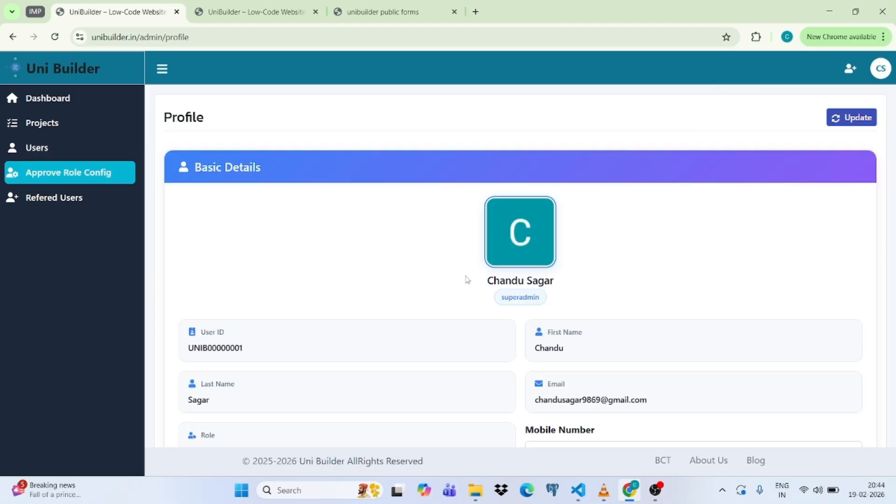
pyautogui.scroll(-3, 280, 275)
pyautogui.scroll(-1, 628, 190)
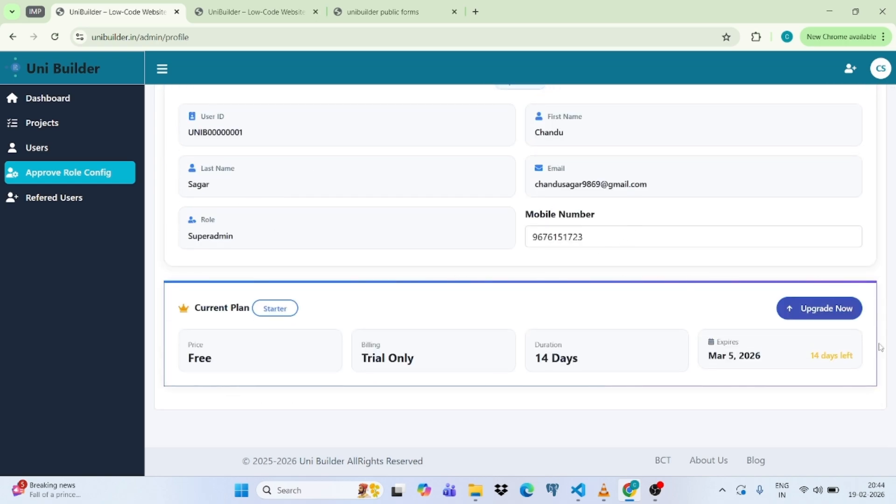
pyautogui.scroll(3, 636, 317)
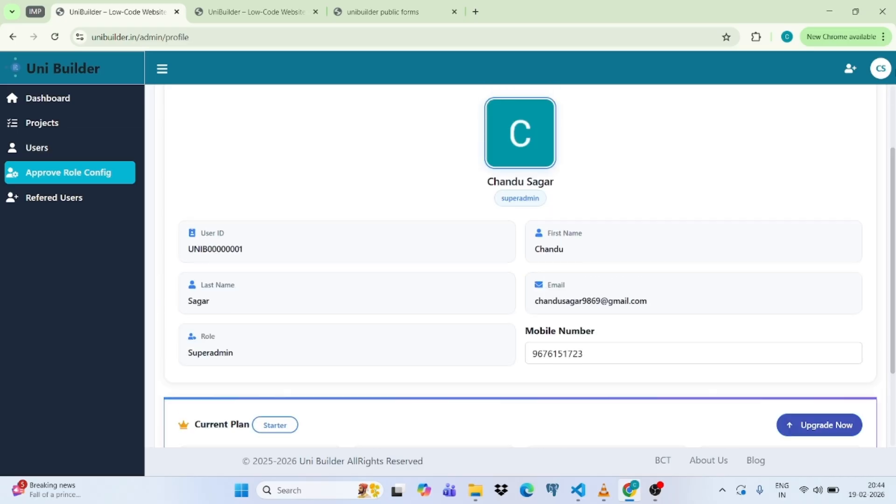
pyautogui.click(881, 70)
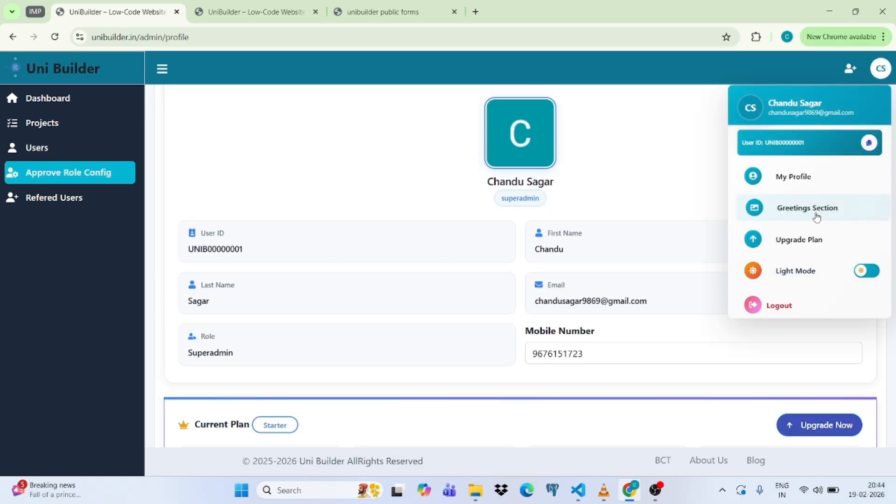
pyautogui.click(809, 212)
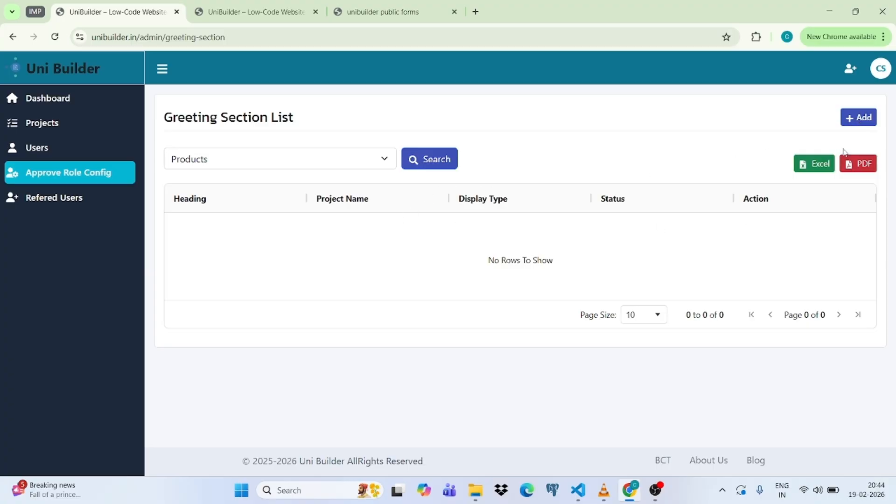
# Start a new greeting section with its Project set to Products.
pyautogui.click(864, 119)
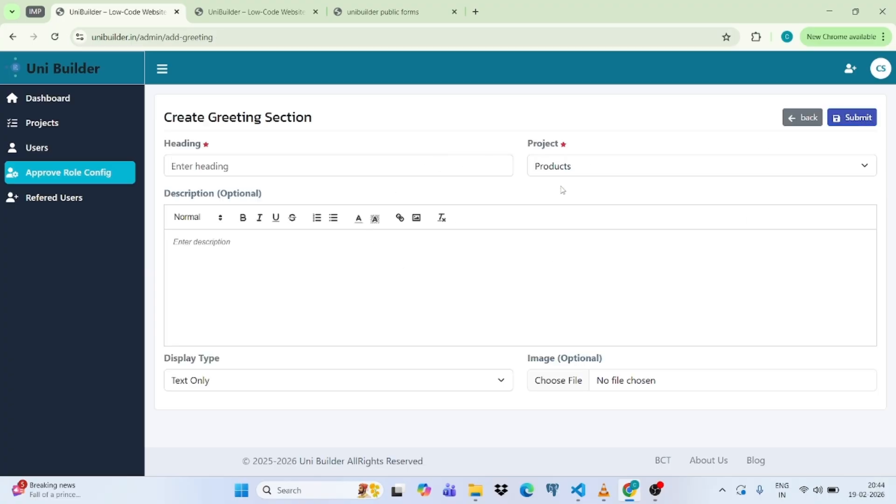
pyautogui.click(597, 165)
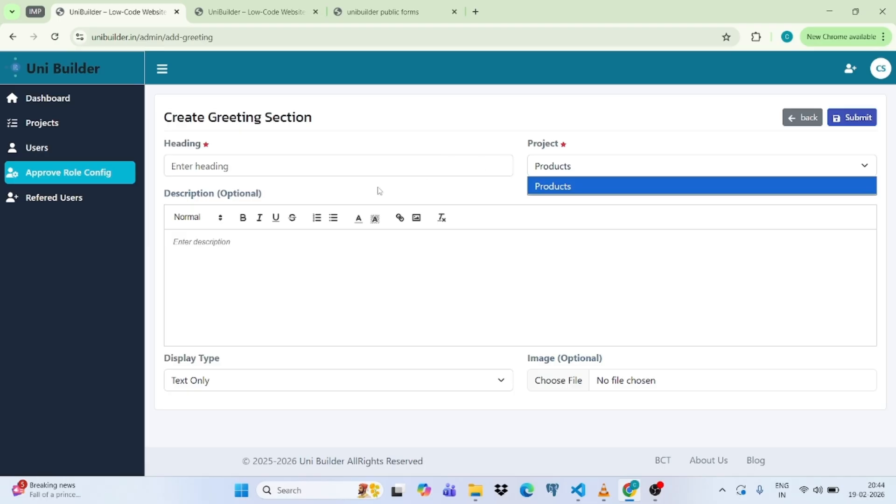
pyautogui.click(422, 298)
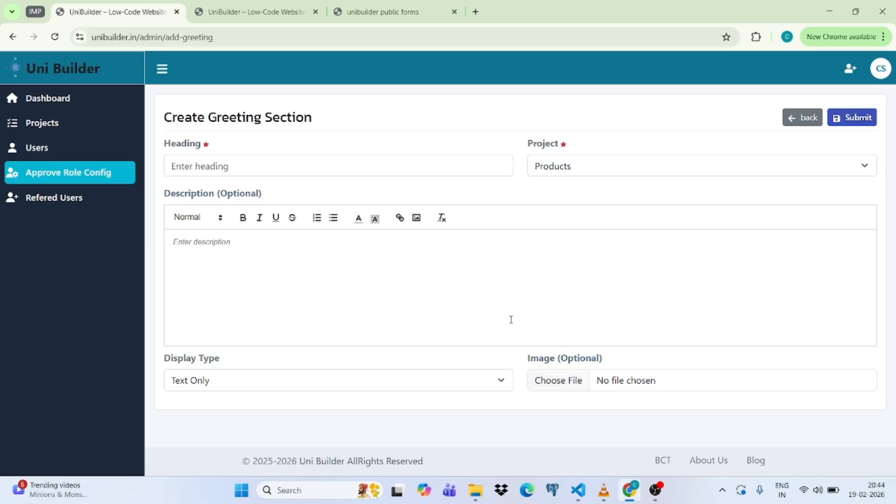
# Check the Products project dashboard in the other tab, then return to the greeting form.
pyautogui.click(252, 13)
pyautogui.click(54, 105)
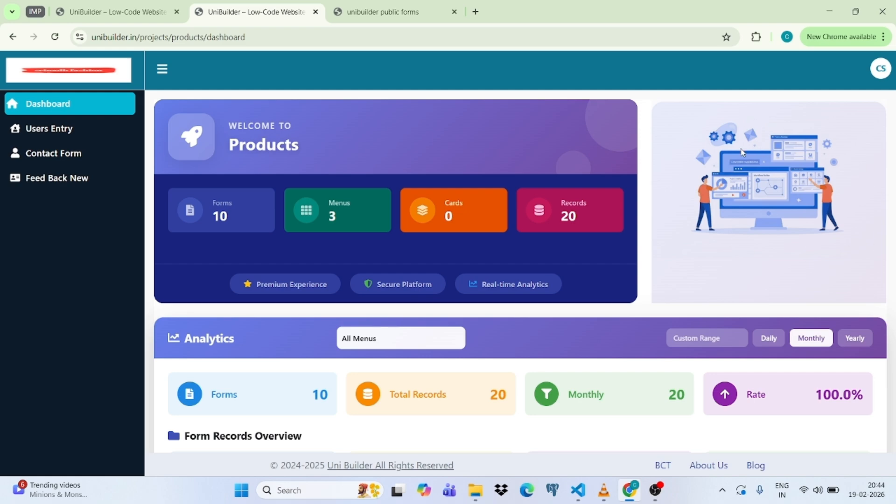
pyautogui.click(100, 6)
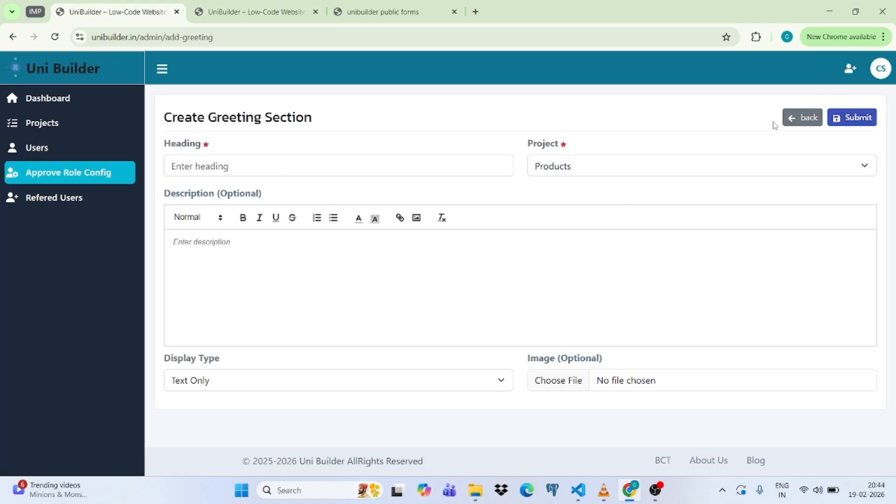
pyautogui.click(881, 69)
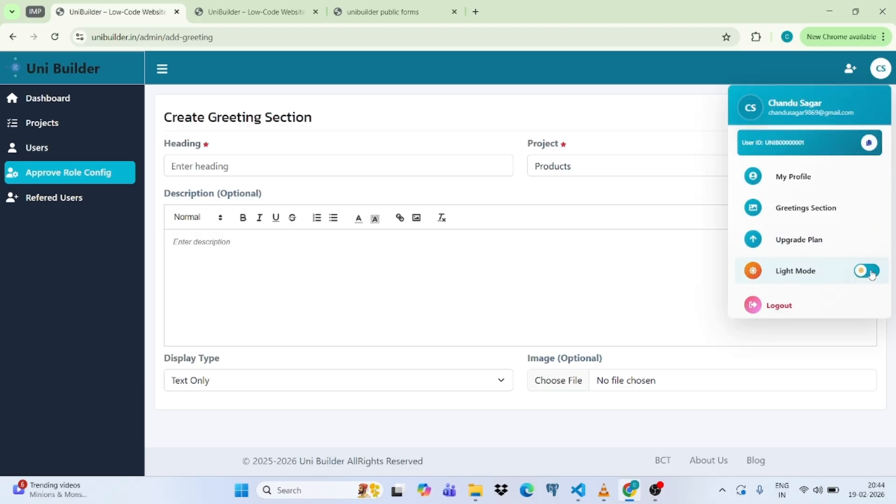
# Turn on dark mode and view the admin Dashboard and Project List.
pyautogui.click(869, 272)
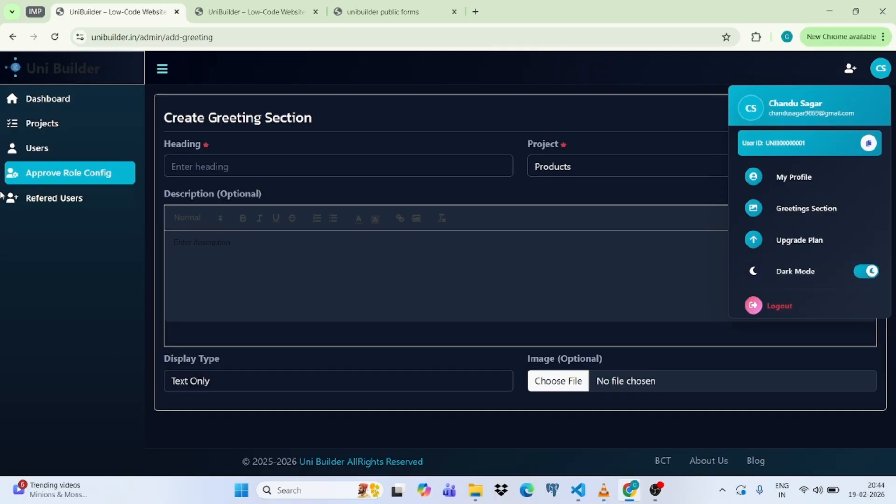
pyautogui.click(59, 103)
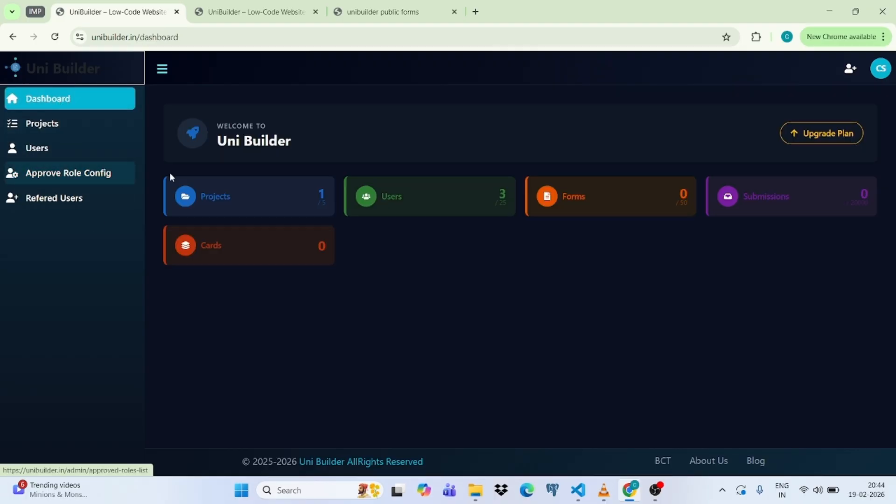
pyautogui.click(42, 123)
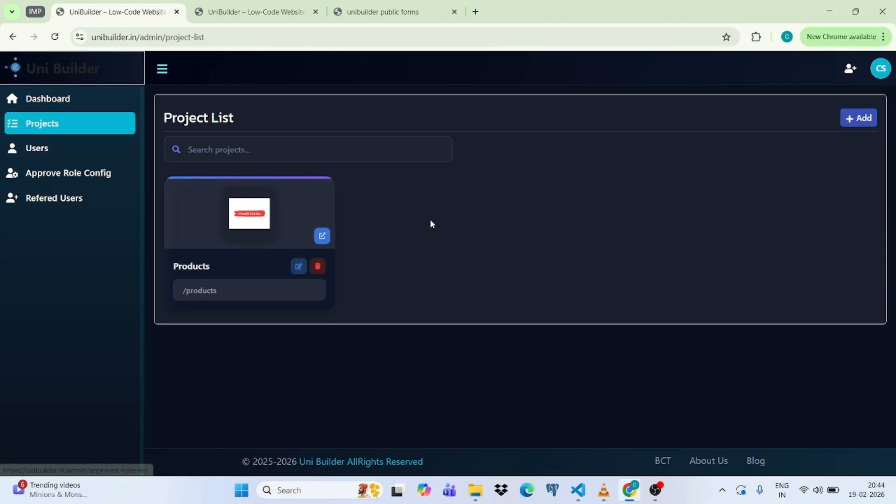
# Browse the Users, ApprovedBy Roles and Refered Users lists, then show the Products project tab.
pyautogui.click(45, 153)
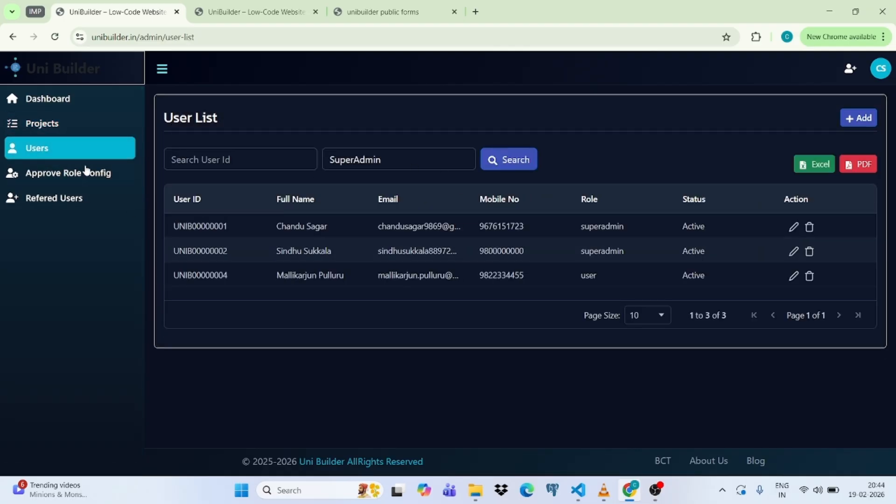
pyautogui.click(61, 176)
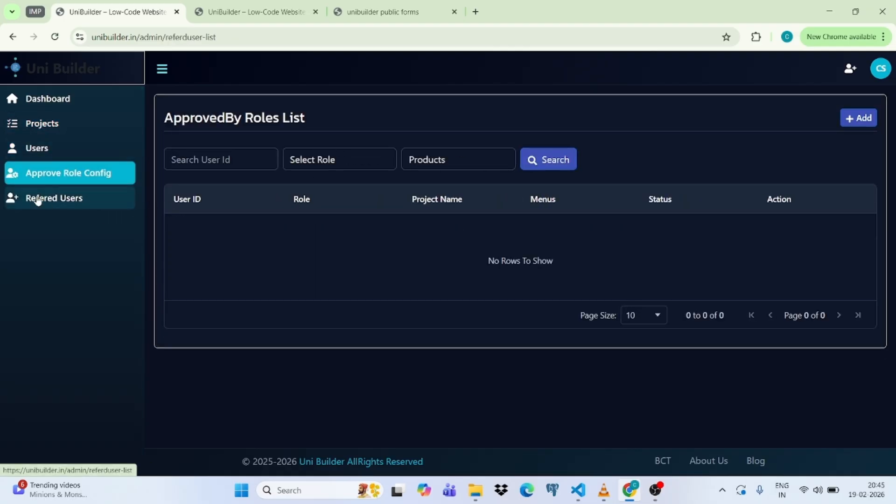
pyautogui.click(38, 200)
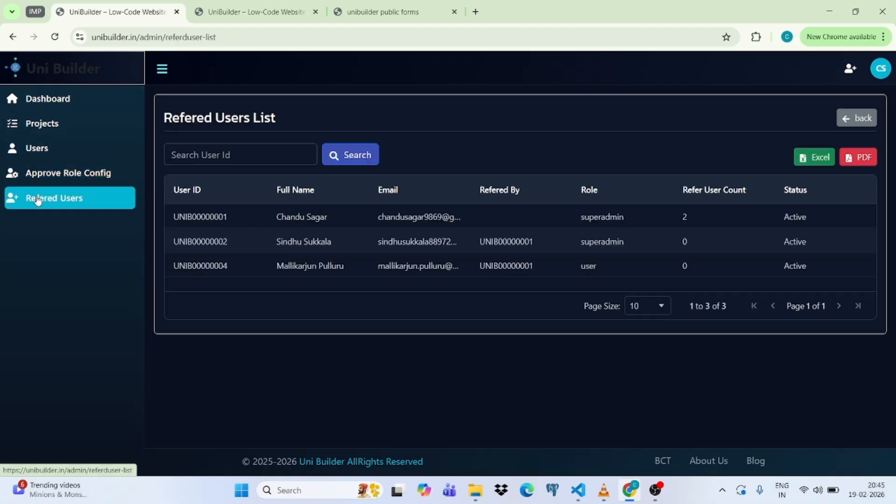
pyautogui.click(242, 14)
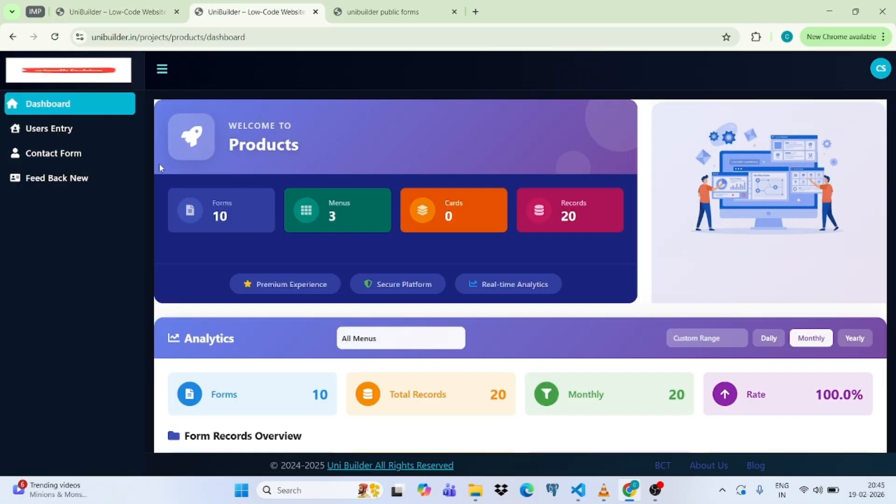
# Review the Products project's User Entry and Contact Form records, then return to the admin panel.
pyautogui.click(69, 132)
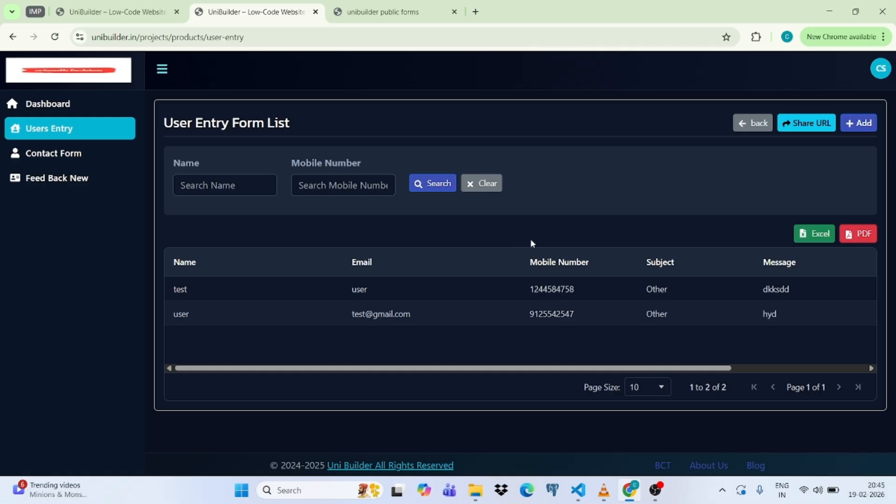
pyautogui.click(47, 154)
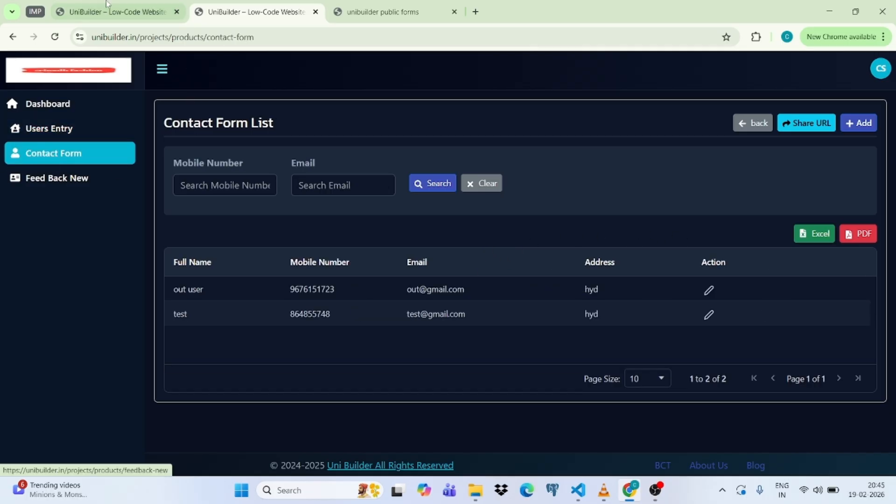
pyautogui.click(121, 6)
pyautogui.click(880, 77)
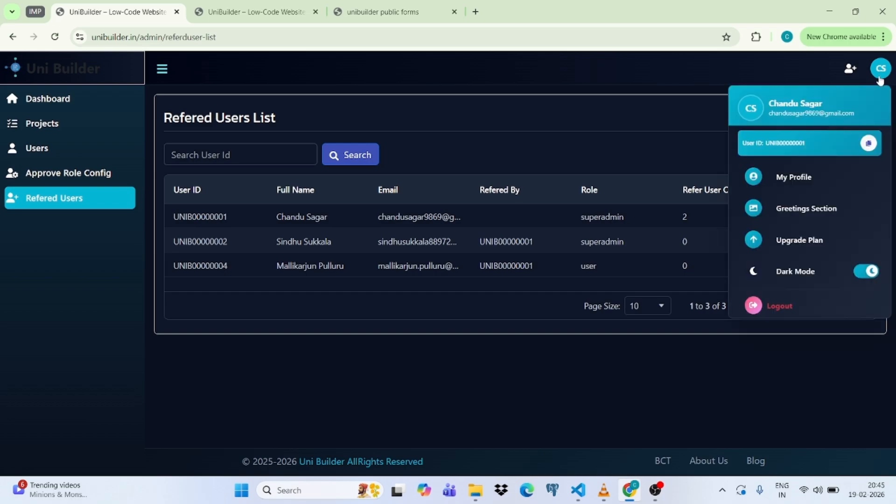